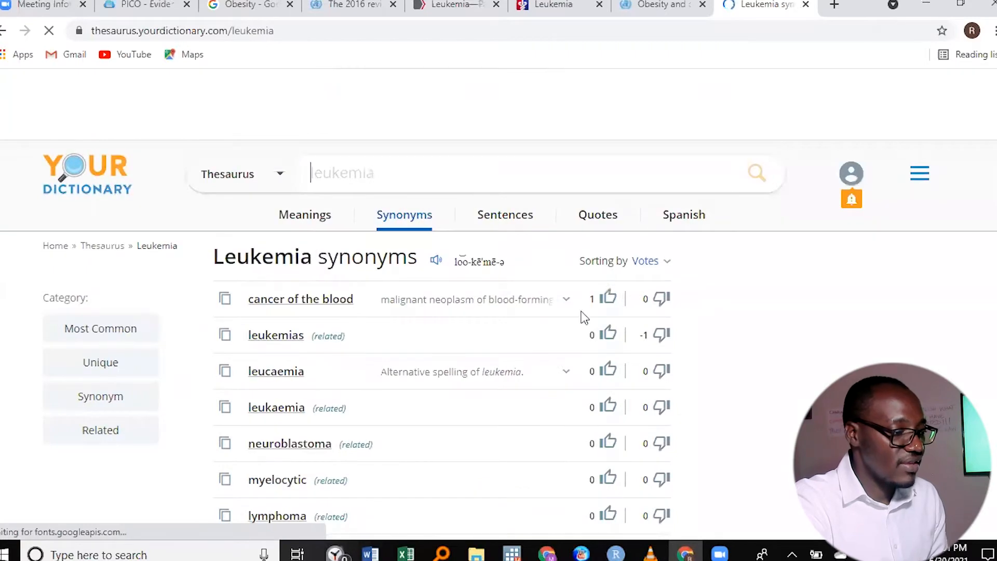
- Examine the list of leukemia synonyms and related terms on the YourDictionary thesaurus page
{"action": "scroll", "coordinate": [624, 309], "scroll_direction": "up", "scroll_amount": 2}
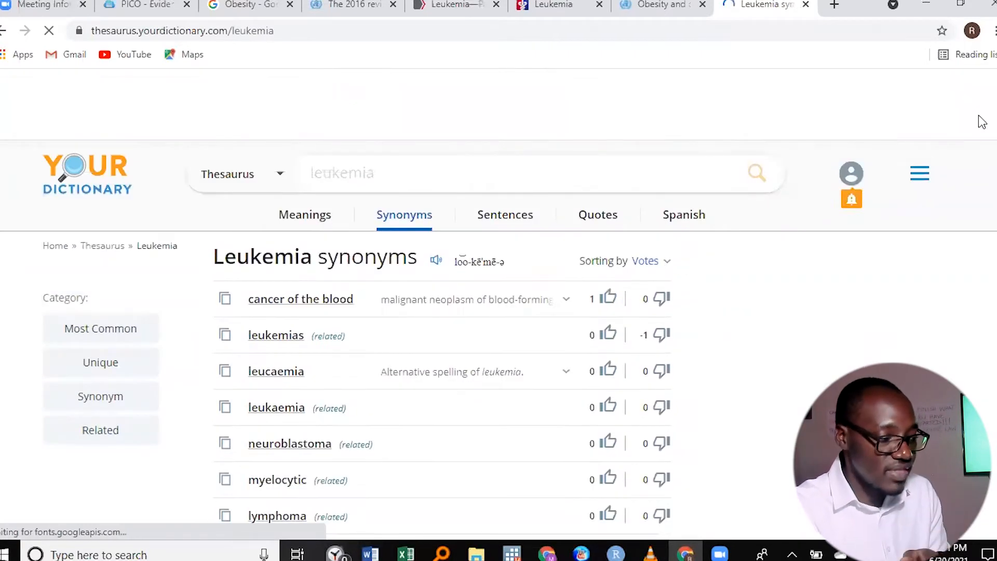
{"action": "scroll", "coordinate": [499, 337], "scroll_direction": "down", "scroll_amount": 6}
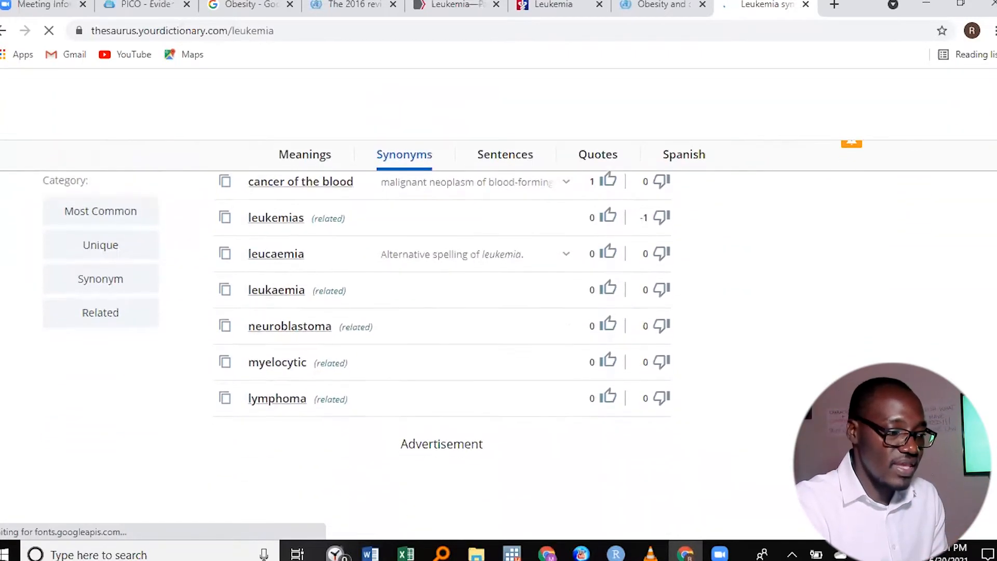
{"action": "scroll", "coordinate": [620, 311], "scroll_direction": "up", "scroll_amount": 5}
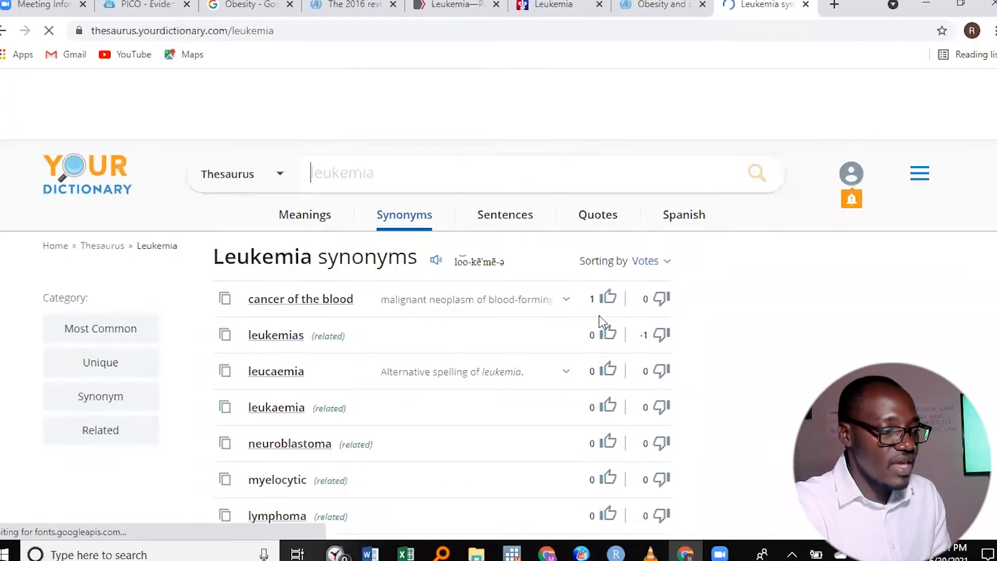
{"action": "scroll", "coordinate": [620, 307], "scroll_direction": "down", "scroll_amount": 2}
{"action": "scroll", "coordinate": [623, 304], "scroll_direction": "up", "scroll_amount": 2}
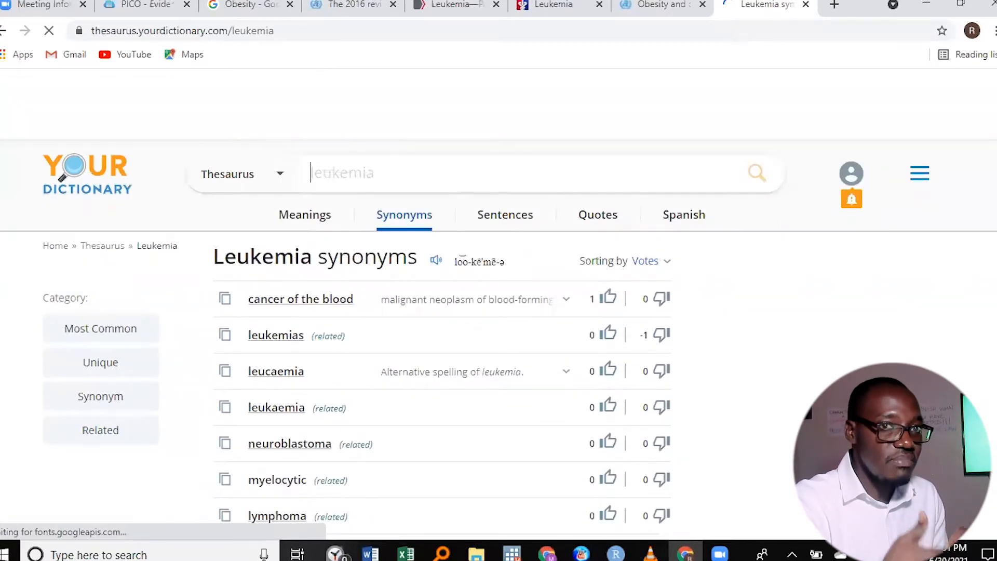
{"action": "scroll", "coordinate": [986, 117], "scroll_direction": "down", "scroll_amount": 1}
{"action": "scroll", "coordinate": [498, 337], "scroll_direction": "down", "scroll_amount": 2}
{"action": "scroll", "coordinate": [498, 337], "scroll_direction": "up", "scroll_amount": 3}
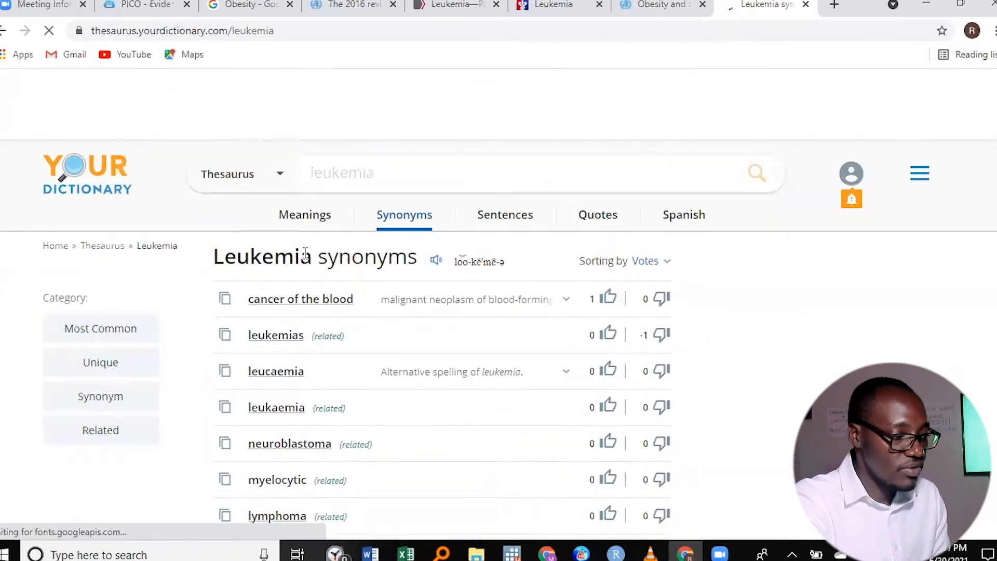
{"action": "scroll", "coordinate": [619, 307], "scroll_direction": "down", "scroll_amount": 3}
{"action": "scroll", "coordinate": [620, 307], "scroll_direction": "up", "scroll_amount": 3}
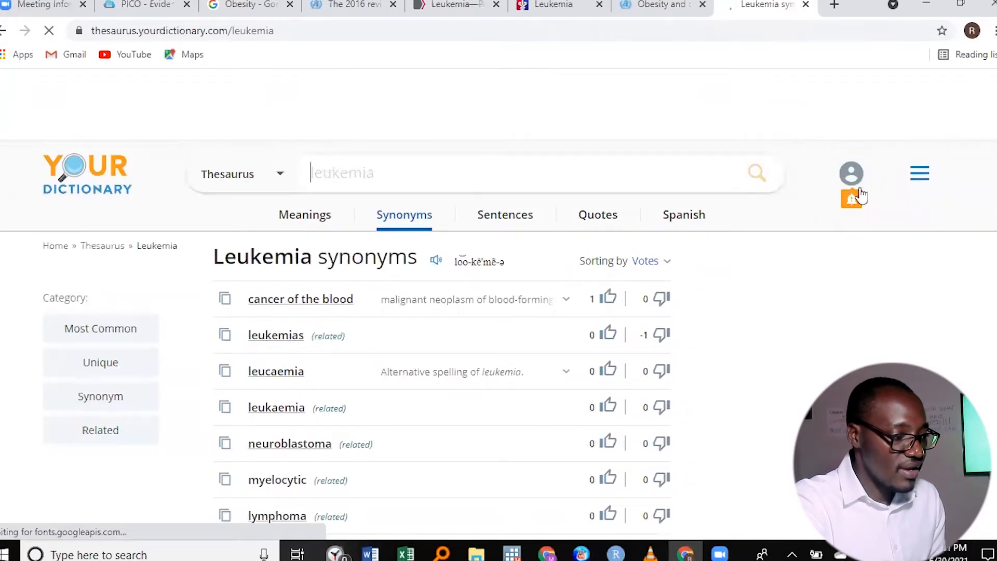
{"action": "scroll", "coordinate": [498, 338], "scroll_direction": "down", "scroll_amount": 1}
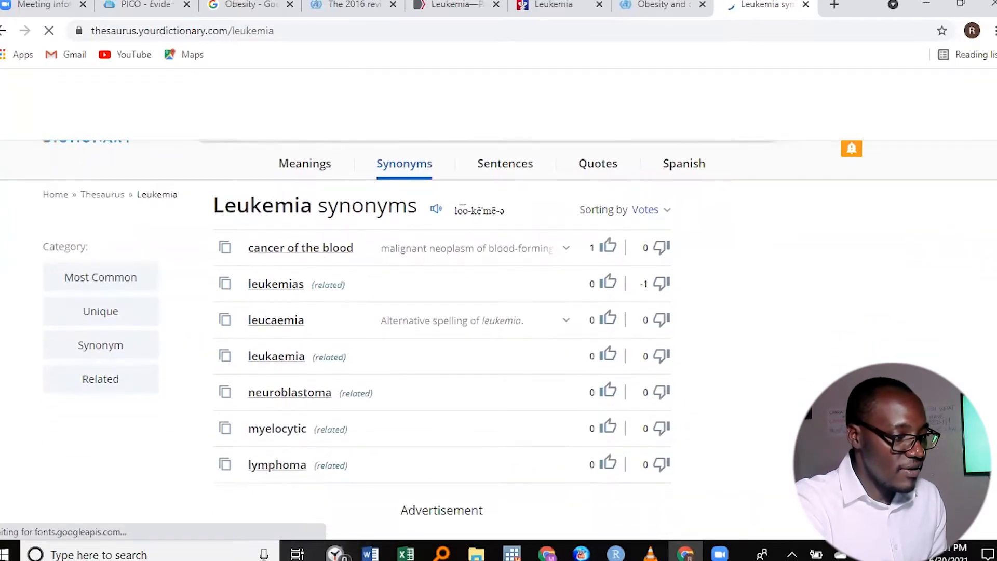
{"action": "scroll", "coordinate": [499, 338], "scroll_direction": "down", "scroll_amount": 8}
{"action": "scroll", "coordinate": [748, 156], "scroll_direction": "up", "scroll_amount": 9}
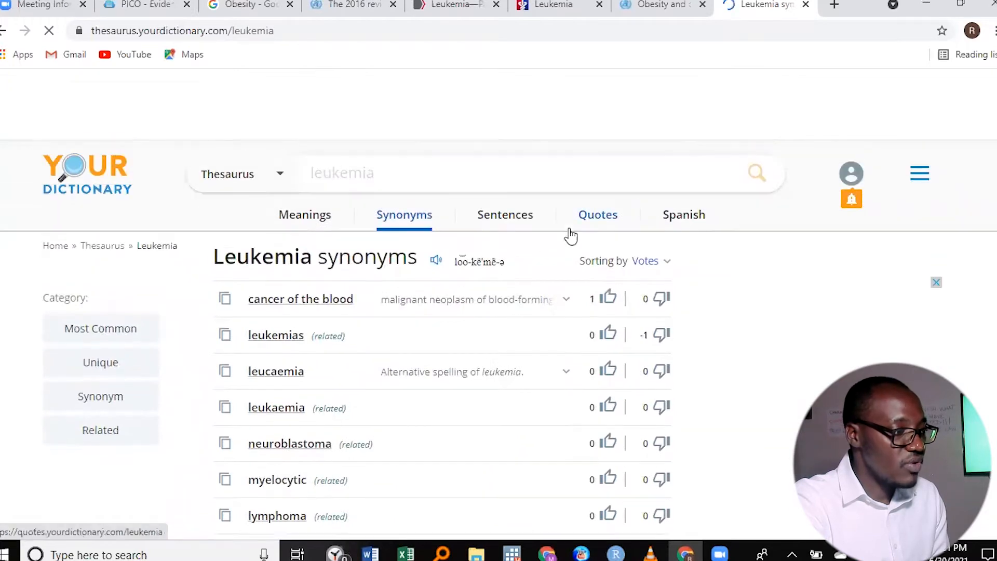
{"action": "scroll", "coordinate": [520, 187], "scroll_direction": "down", "scroll_amount": 1}
{"action": "scroll", "coordinate": [571, 208], "scroll_direction": "up", "scroll_amount": 1}
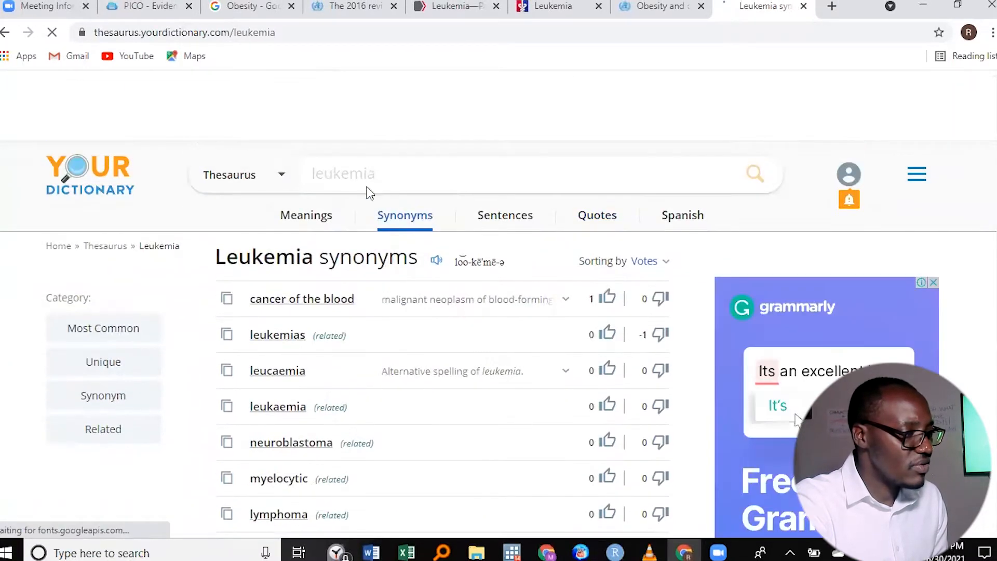
- Look up "obesity" in the thesaurus, read through its synonyms and related terms, and close the page
{"action": "type", "text": "obesity"}
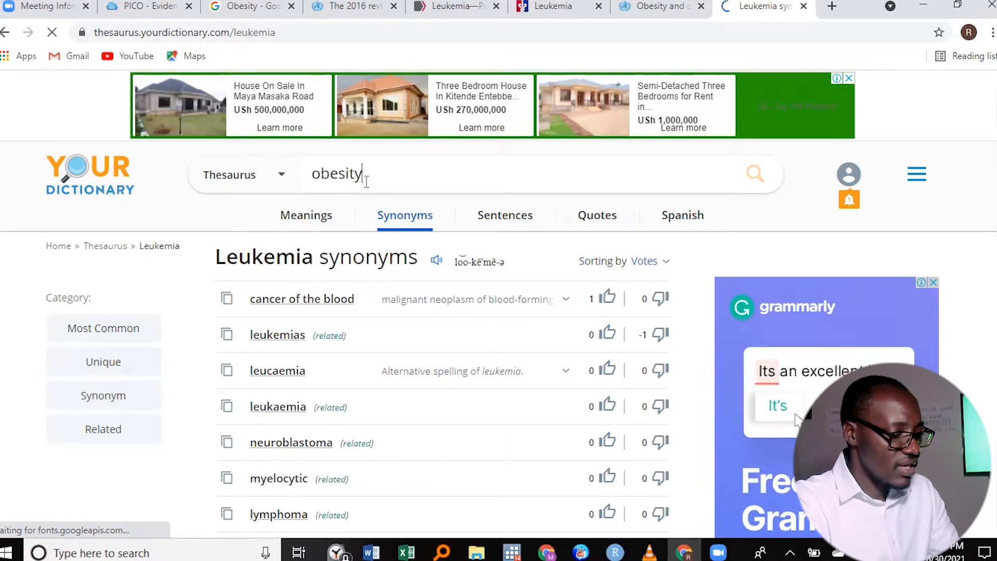
{"action": "key", "text": "Return"}
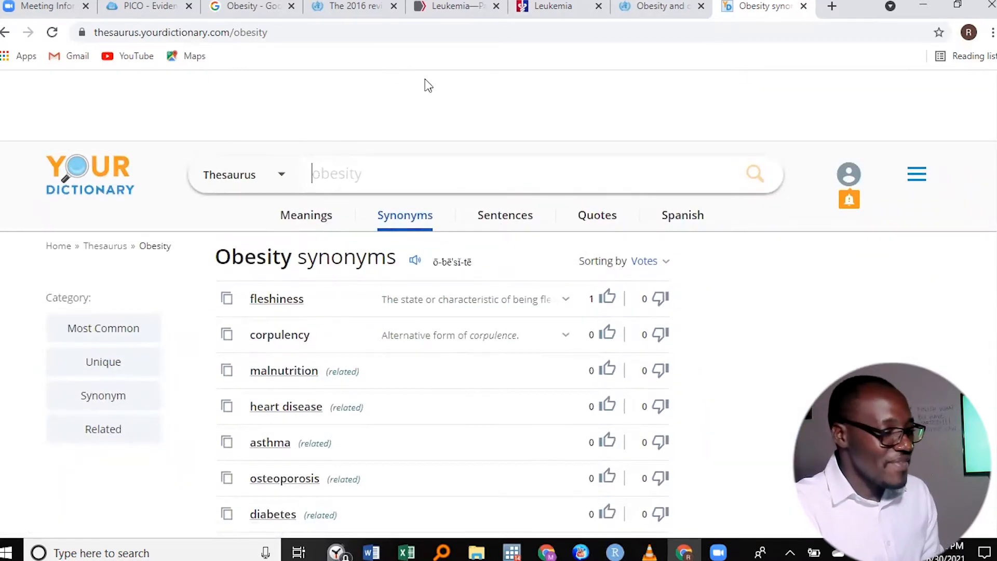
{"action": "scroll", "coordinate": [398, 106], "scroll_direction": "down", "scroll_amount": 3}
{"action": "scroll", "coordinate": [254, 113], "scroll_direction": "up", "scroll_amount": 3}
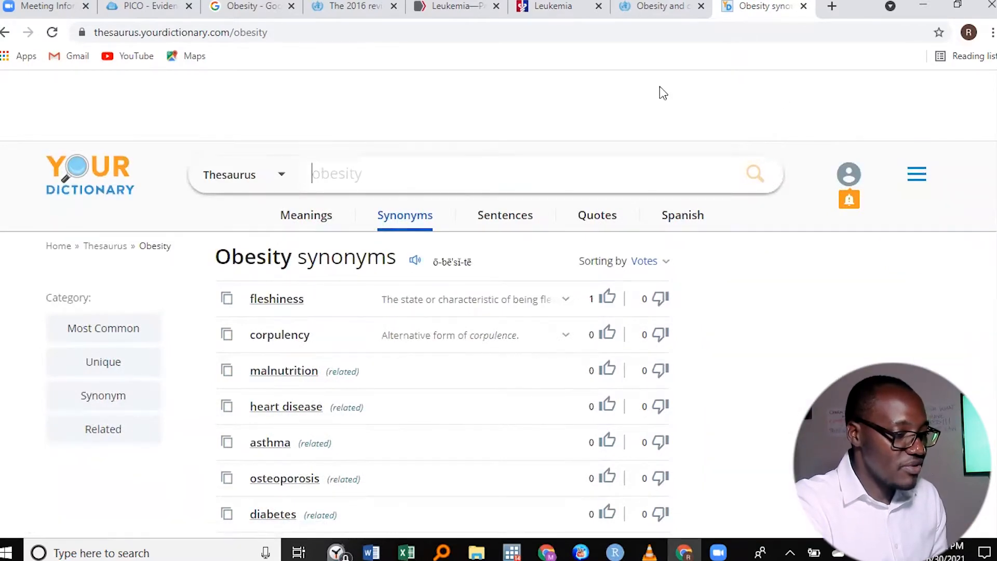
{"action": "scroll", "coordinate": [410, 99], "scroll_direction": "down", "scroll_amount": 3}
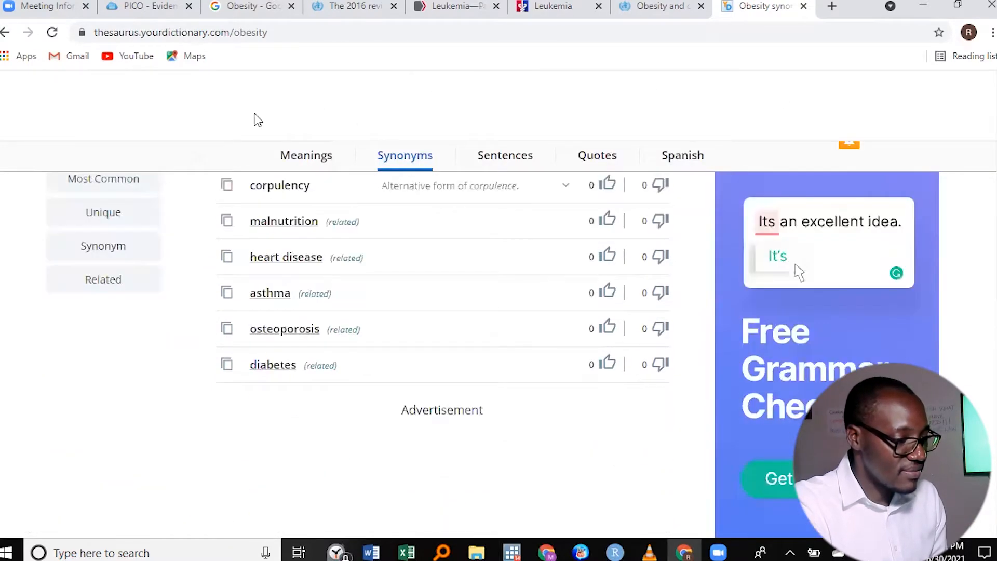
{"action": "scroll", "coordinate": [256, 120], "scroll_direction": "up", "scroll_amount": 3}
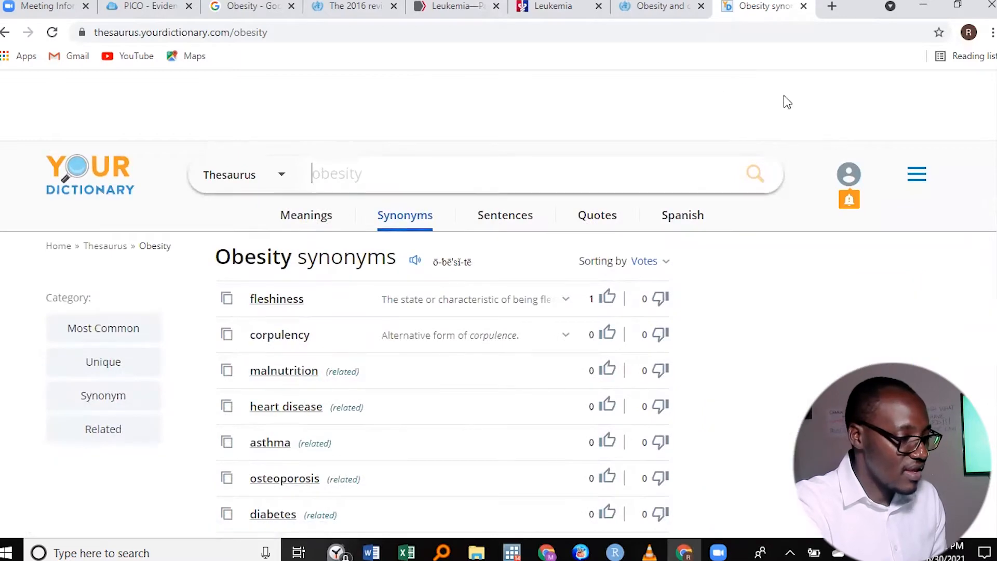
{"action": "scroll", "coordinate": [400, 98], "scroll_direction": "down", "scroll_amount": 2}
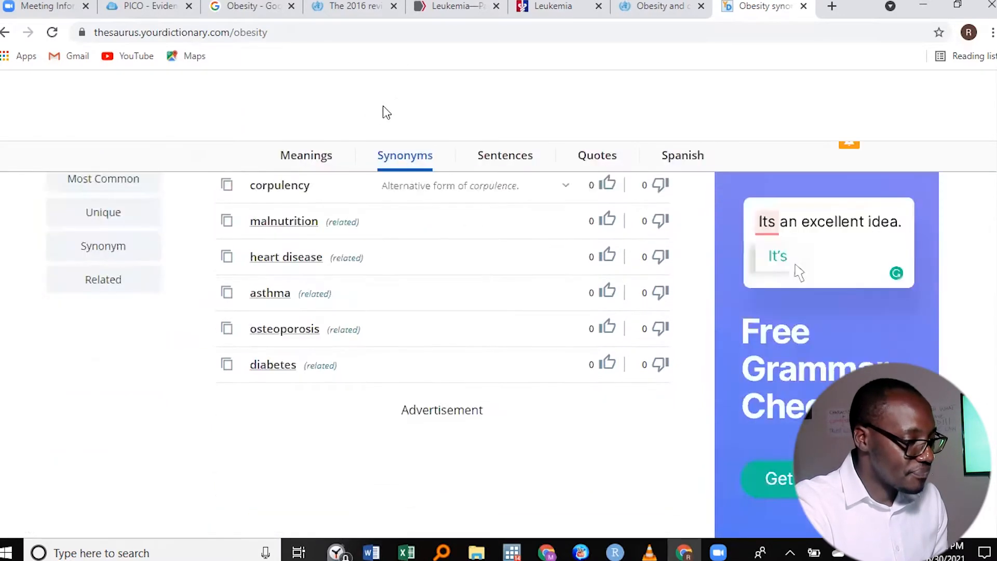
{"action": "scroll", "coordinate": [383, 111], "scroll_direction": "up", "scroll_amount": 2}
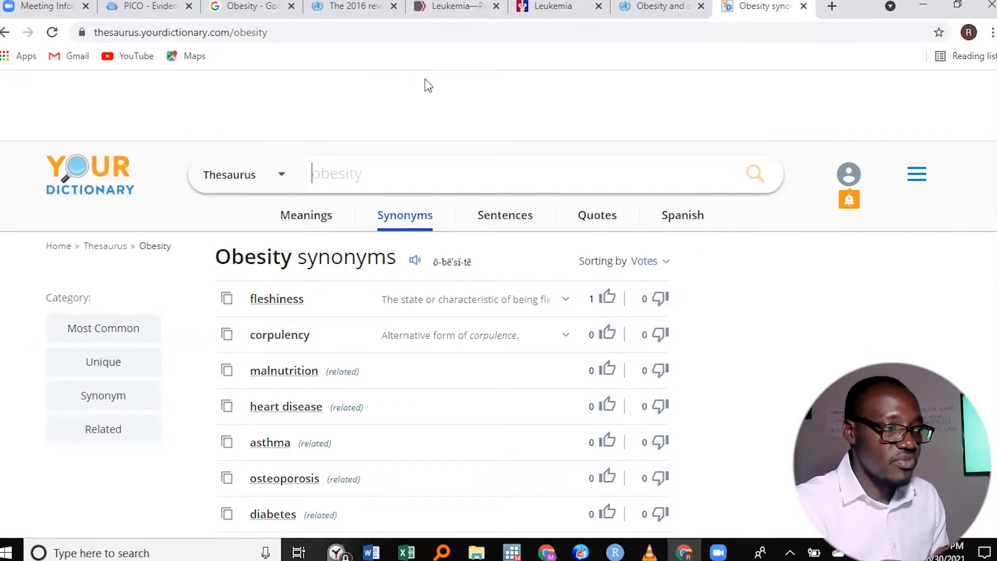
{"action": "scroll", "coordinate": [396, 105], "scroll_direction": "down", "scroll_amount": 3}
{"action": "scroll", "coordinate": [158, 112], "scroll_direction": "up", "scroll_amount": 3}
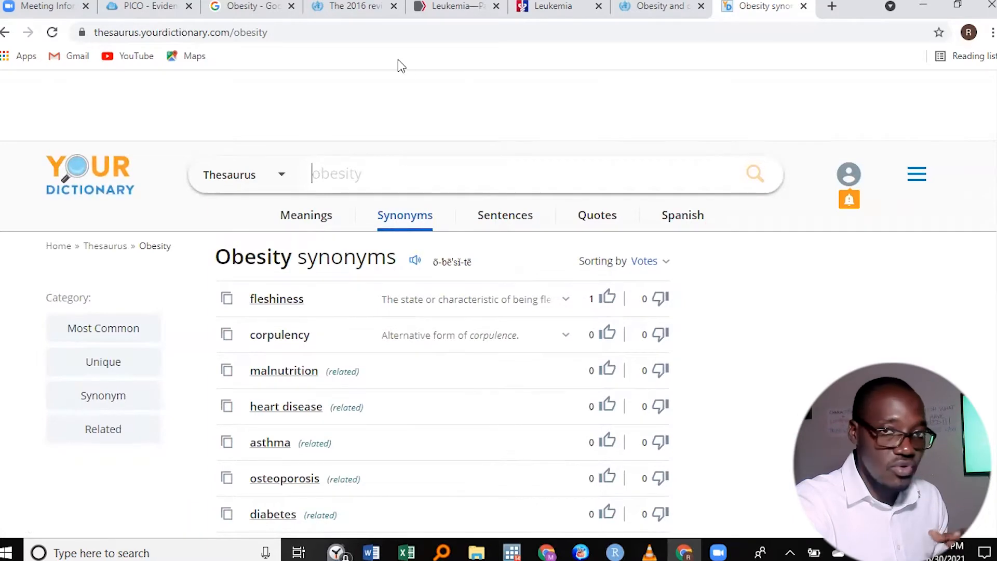
{"action": "scroll", "coordinate": [425, 78], "scroll_direction": "down", "scroll_amount": 3}
{"action": "scroll", "coordinate": [396, 105], "scroll_direction": "up", "scroll_amount": 3}
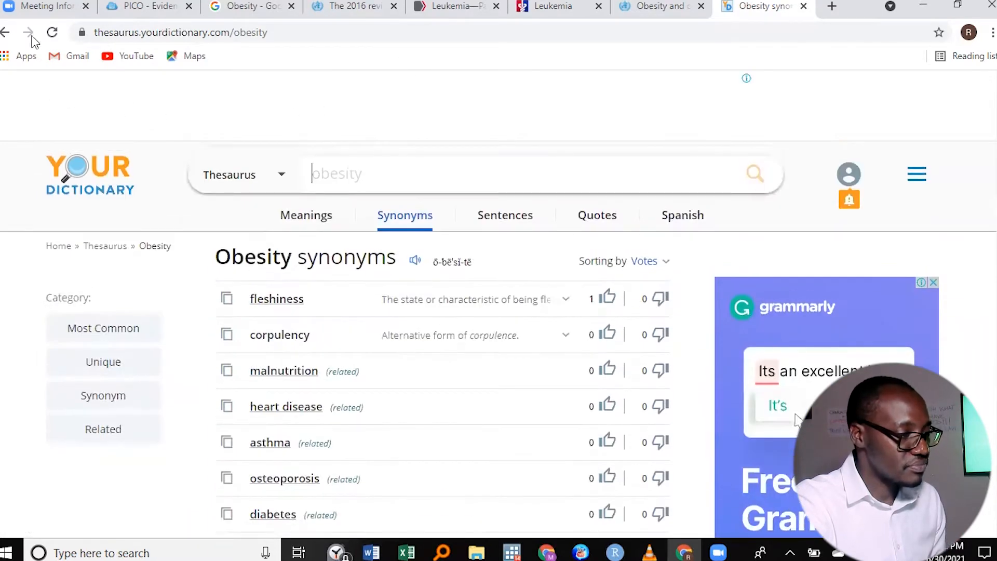
{"action": "left_click", "coordinate": [803, 6]}
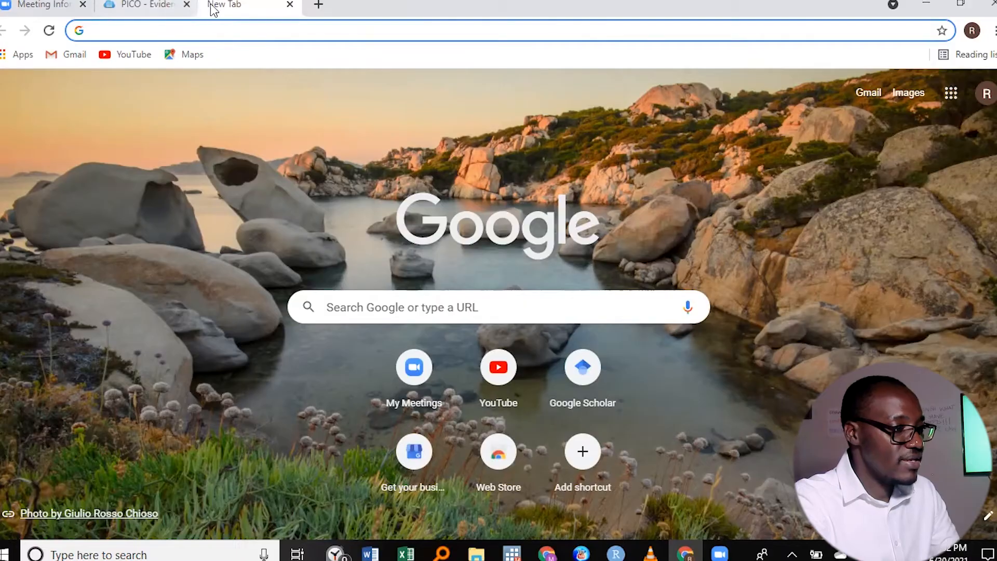
- Search the web for "pubmed" and open the PubMed website
{"action": "left_click", "coordinate": [207, 30]}
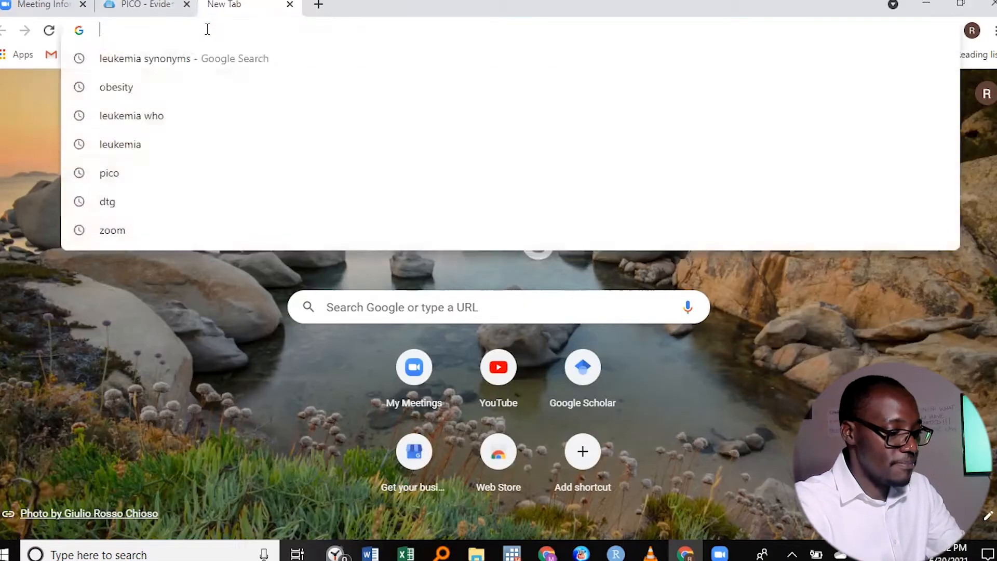
{"action": "type", "text": "pubmed"}
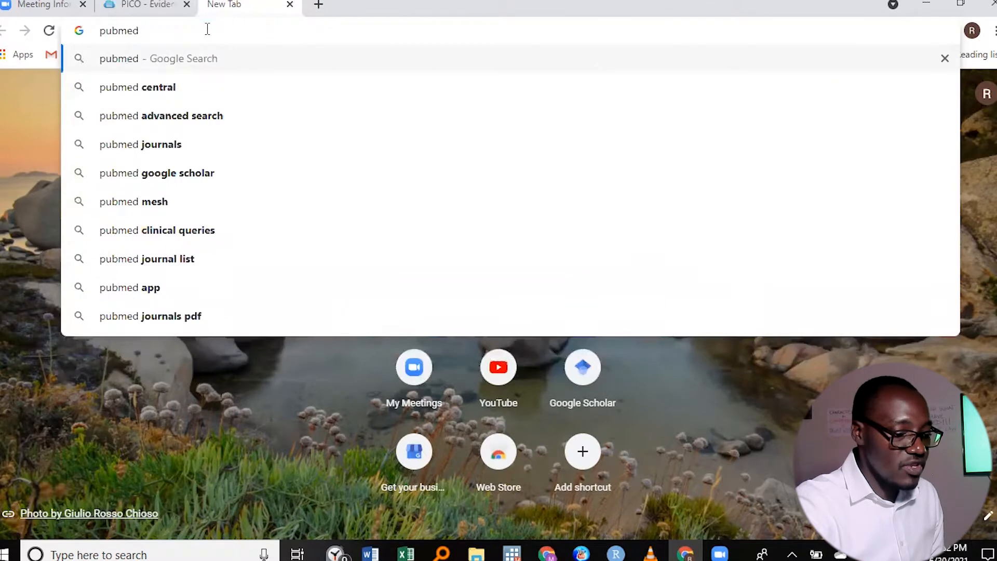
{"action": "key", "text": "Return"}
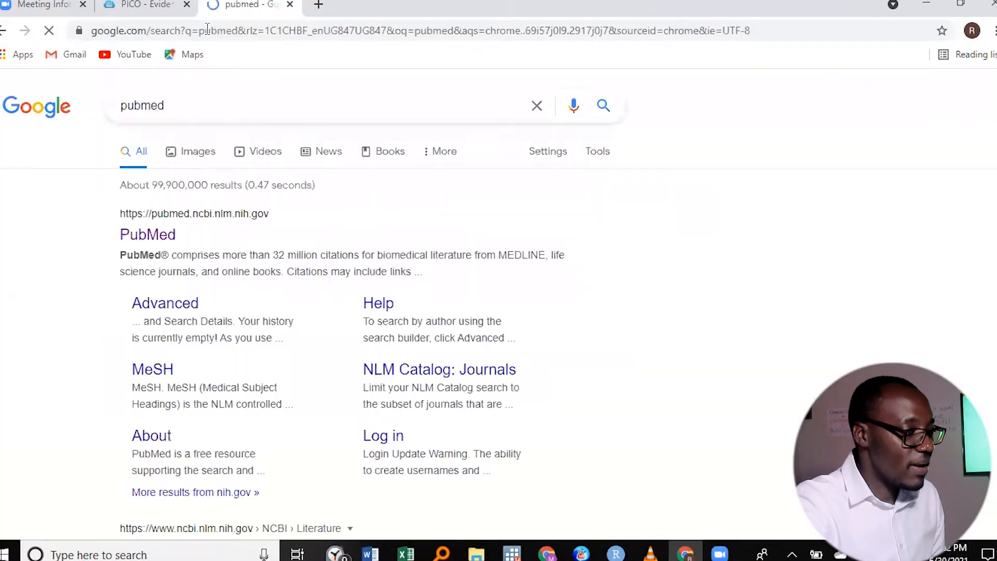
{"action": "left_click", "coordinate": [151, 239]}
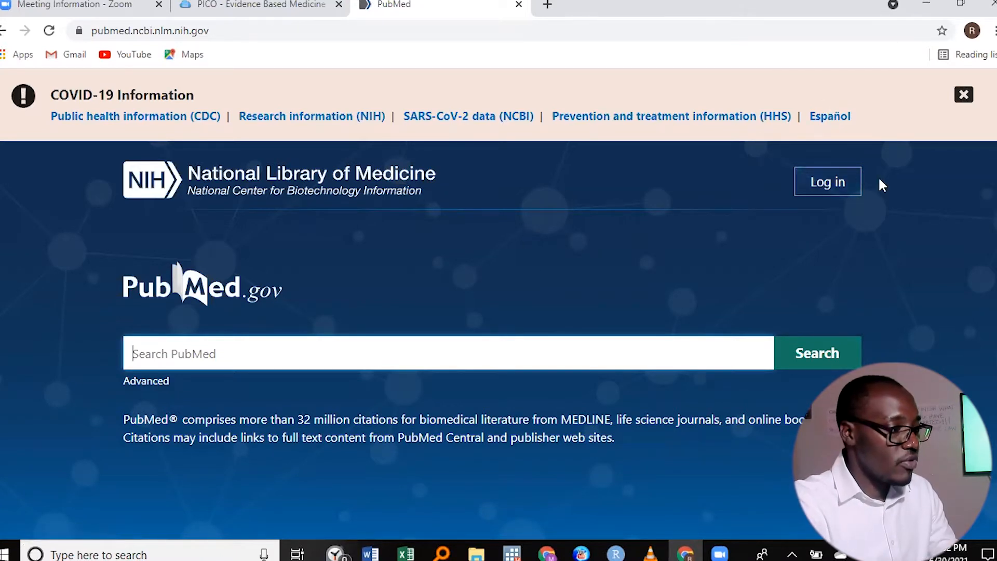
- View PubMed's Advanced Search Builder and go from there to the MeSH database
{"action": "left_click", "coordinate": [148, 381]}
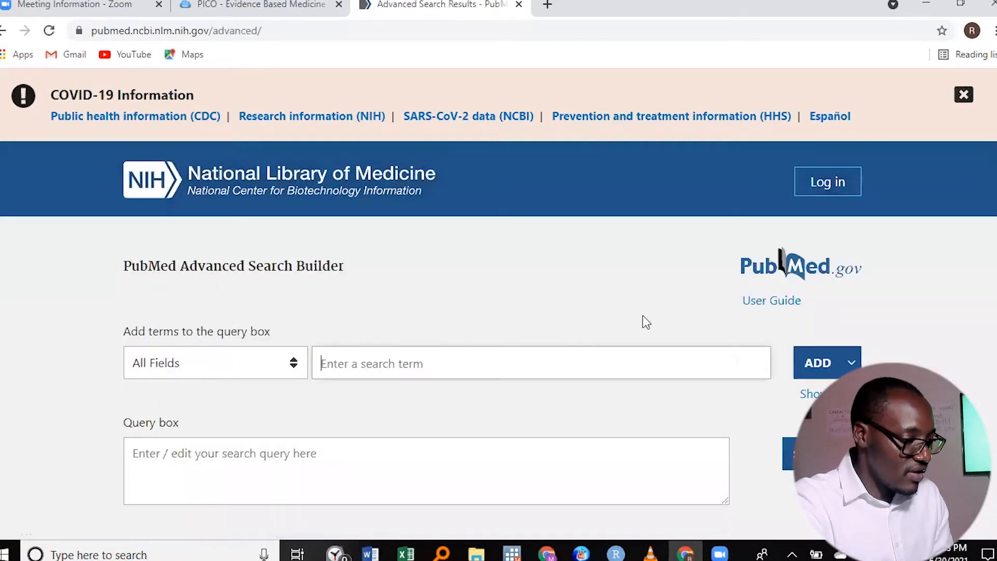
{"action": "scroll", "coordinate": [498, 291], "scroll_direction": "down", "scroll_amount": 1}
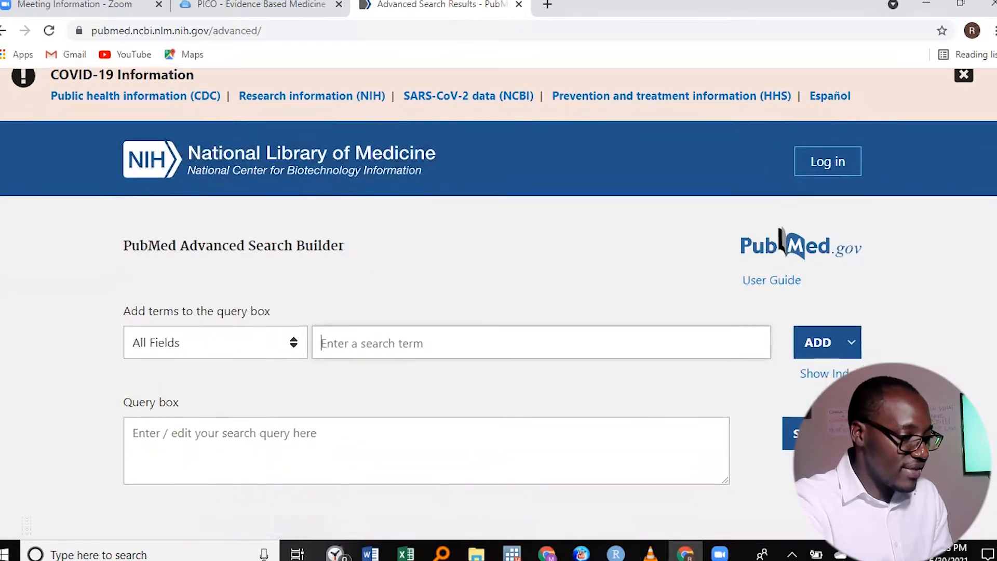
{"action": "scroll", "coordinate": [395, 270], "scroll_direction": "down", "scroll_amount": 1}
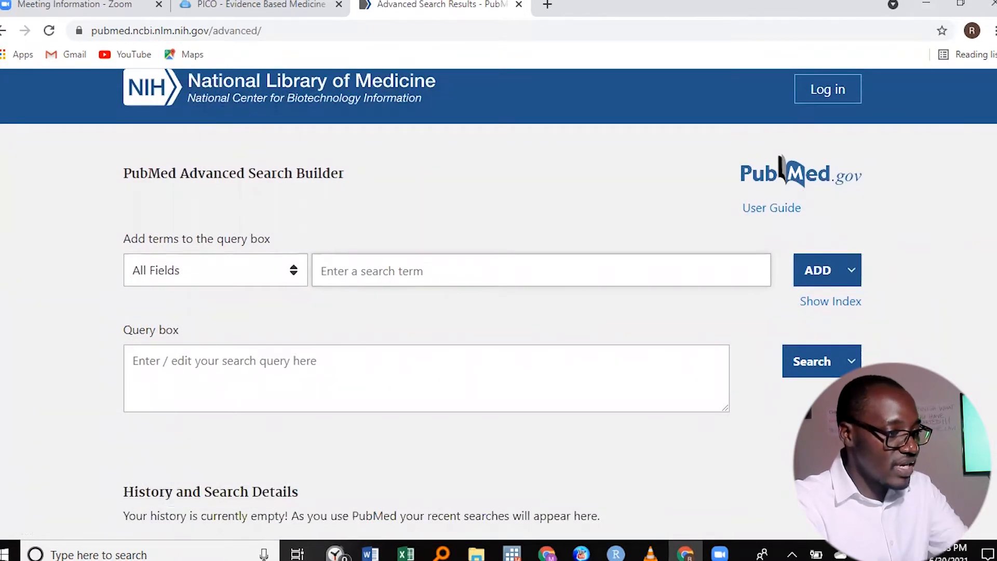
{"action": "left_click", "coordinate": [398, 273]}
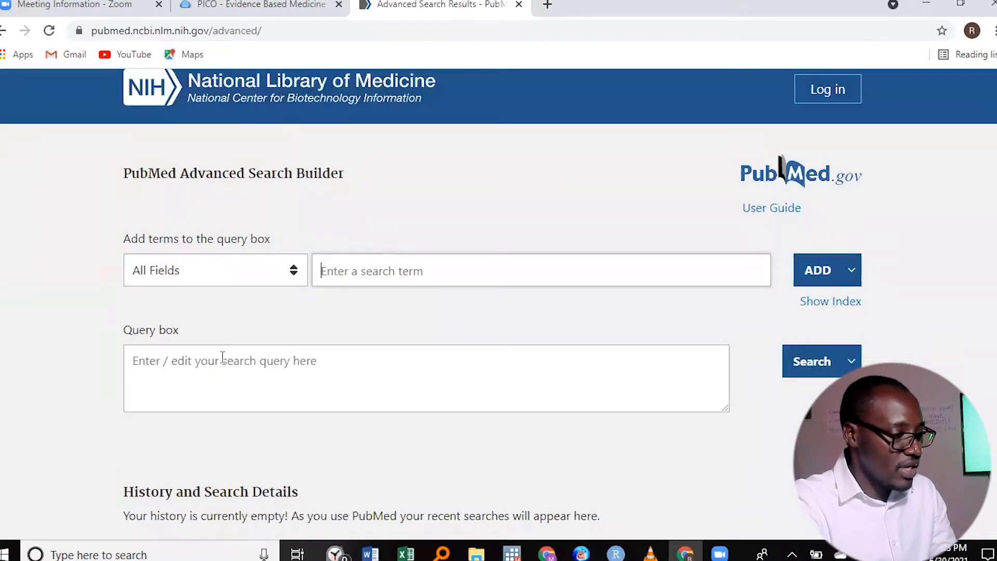
{"action": "scroll", "coordinate": [321, 311], "scroll_direction": "down", "scroll_amount": 1}
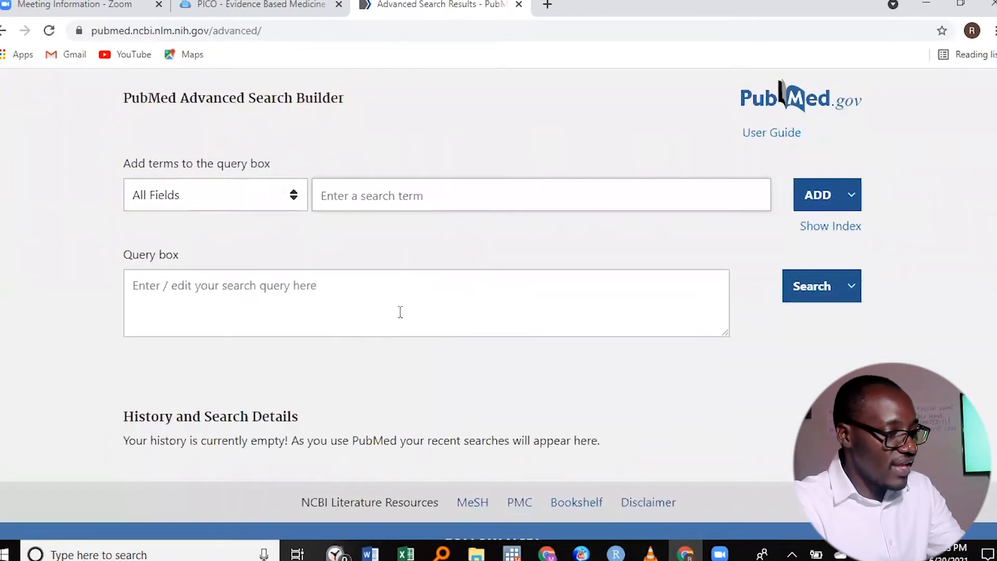
{"action": "scroll", "coordinate": [498, 297], "scroll_direction": "down", "scroll_amount": 1}
{"action": "scroll", "coordinate": [780, 78], "scroll_direction": "down", "scroll_amount": 2}
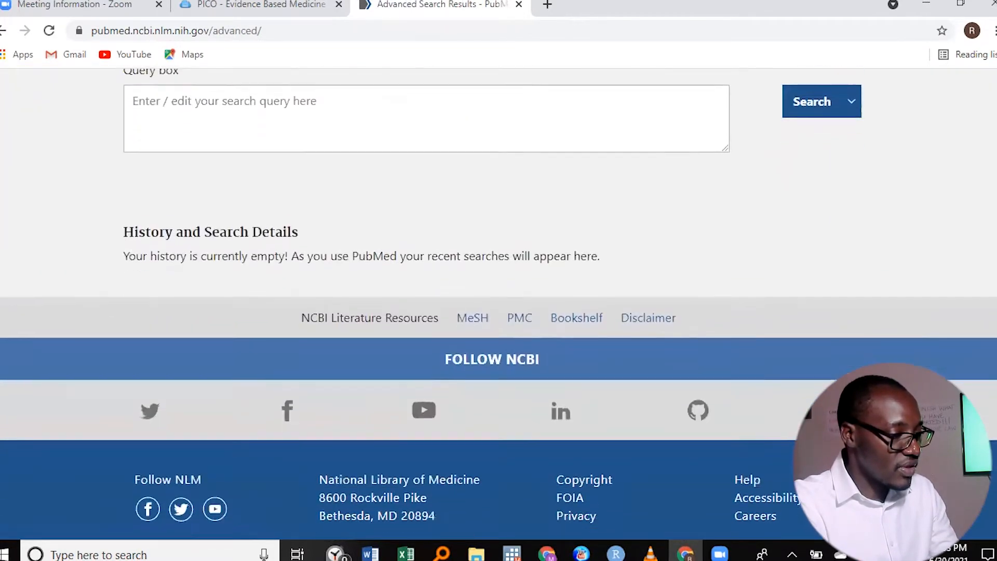
{"action": "left_click", "coordinate": [473, 312]}
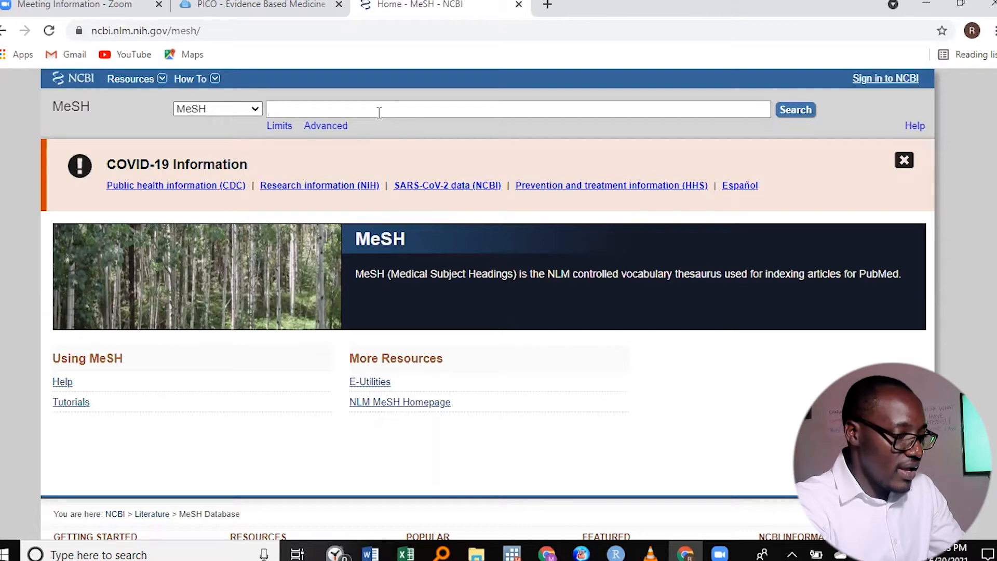
- Search the MeSH database for "leukemia" and open the Leukemia heading's record
{"action": "type", "text": "leukem"}
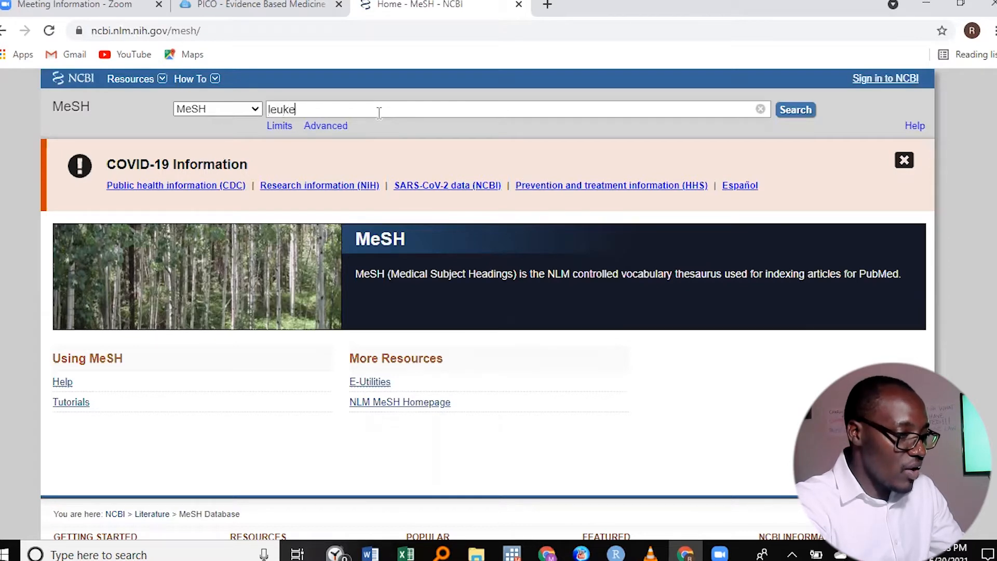
{"action": "type", "text": "ia"}
{"action": "key", "text": "Return"}
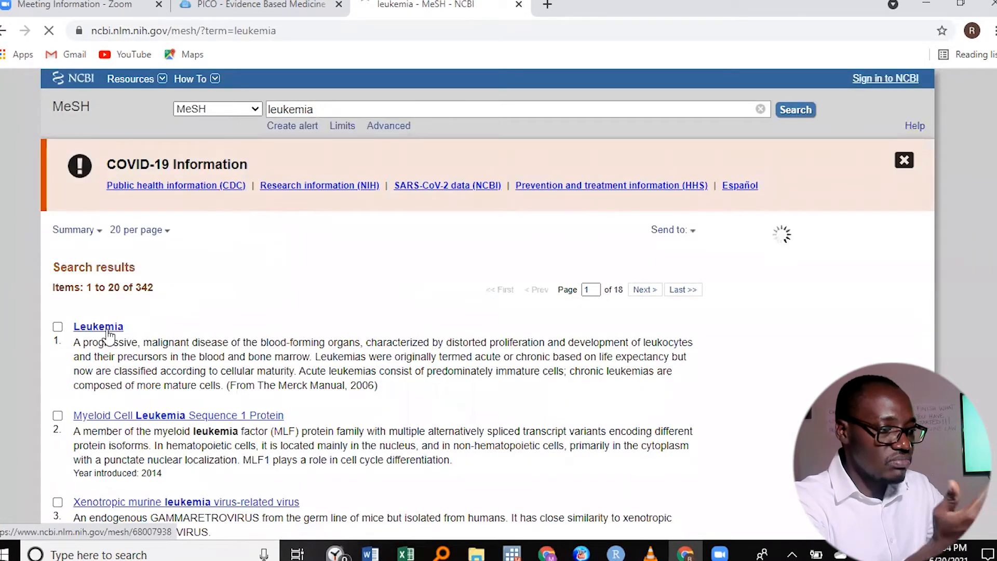
{"action": "left_click", "coordinate": [108, 330]}
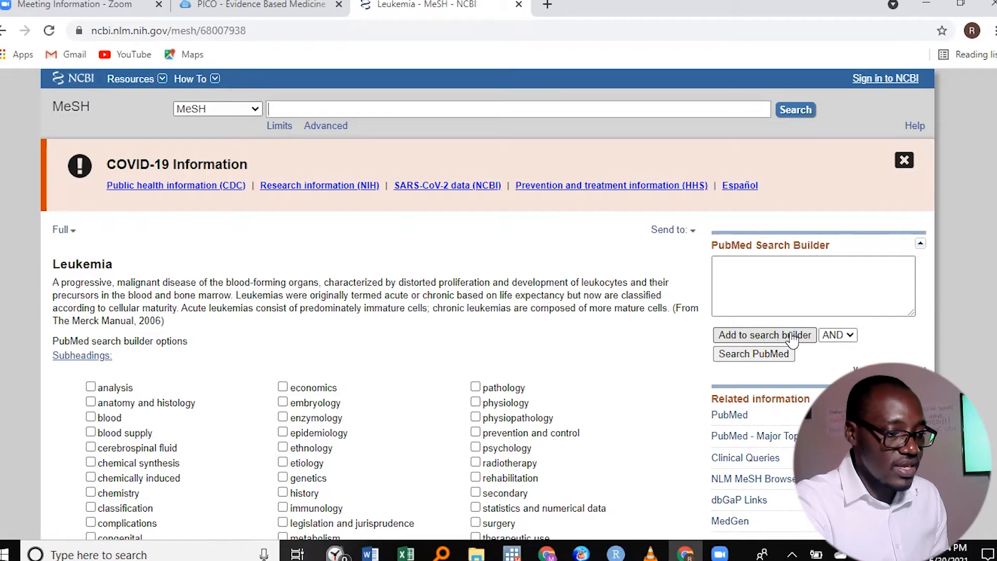
- Add the Leukemia heading to the PubMed Search Builder and copy the query "Leukemia"[Mesh]
{"action": "left_click", "coordinate": [761, 340]}
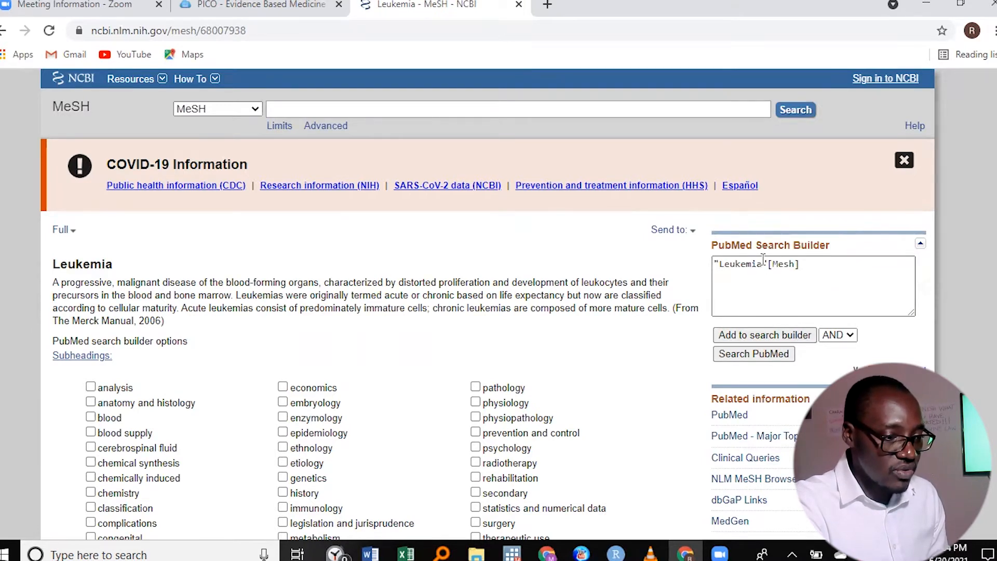
{"action": "left_click", "coordinate": [802, 265]}
{"action": "left_click_drag", "start_coordinate": [802, 265], "coordinate": [713, 264]}
{"action": "key", "text": "ctrl+c"}
{"action": "right_click", "coordinate": [746, 266]}
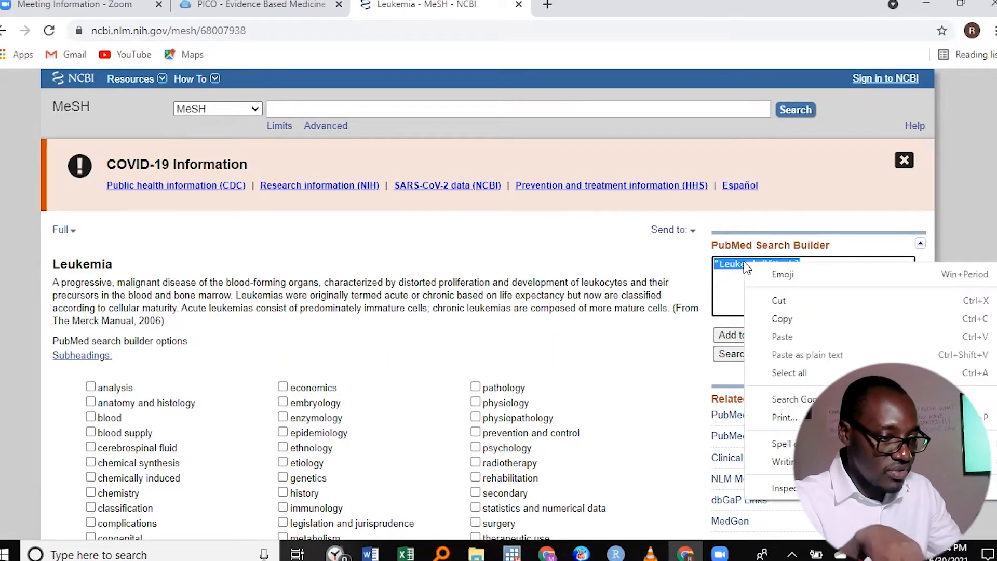
{"action": "left_click", "coordinate": [786, 319]}
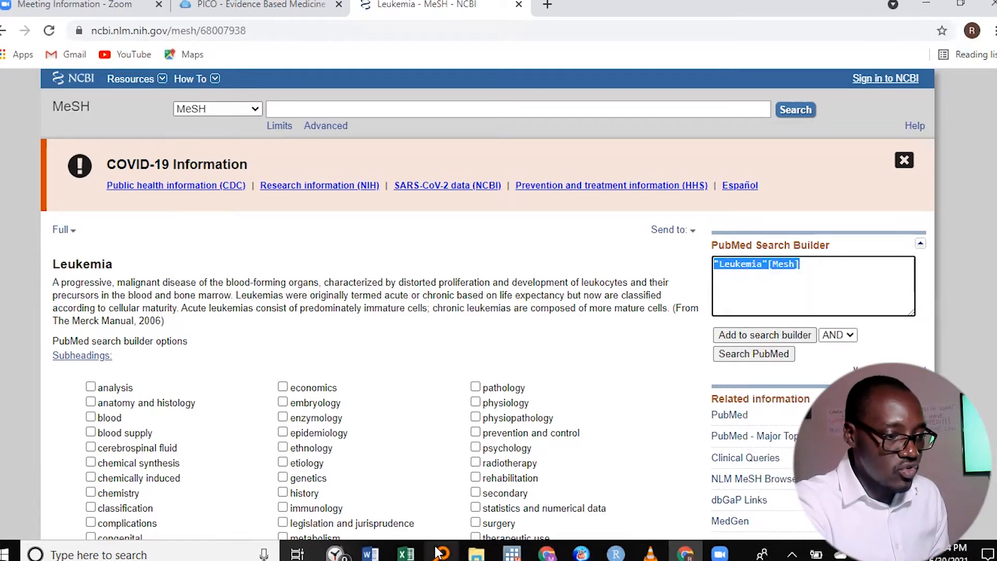
- Create a blank document in Word, dismiss the activation wizard and paste the copied query "Leukemia"[Mesh] into it
{"action": "left_click", "coordinate": [370, 553]}
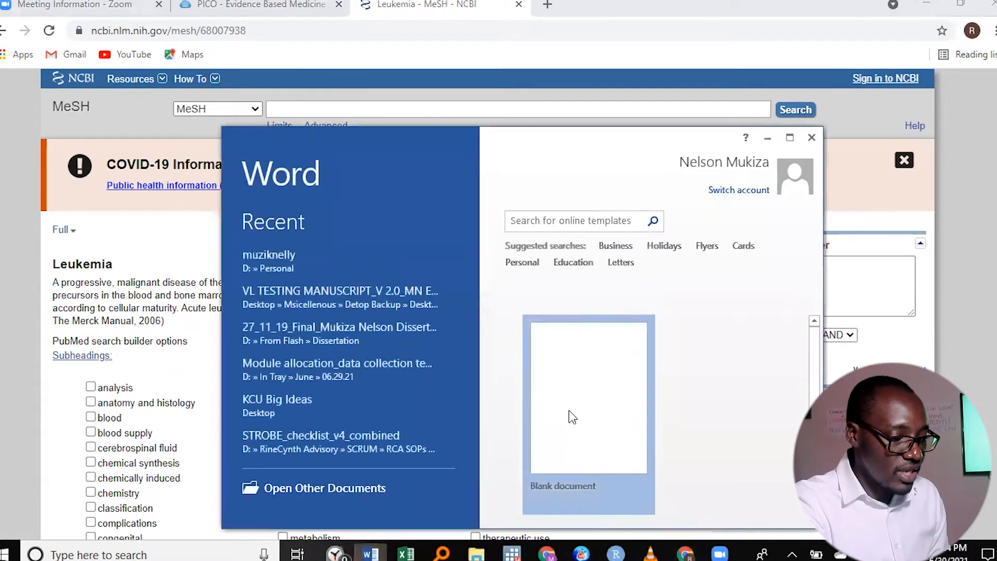
{"action": "left_click", "coordinate": [570, 412]}
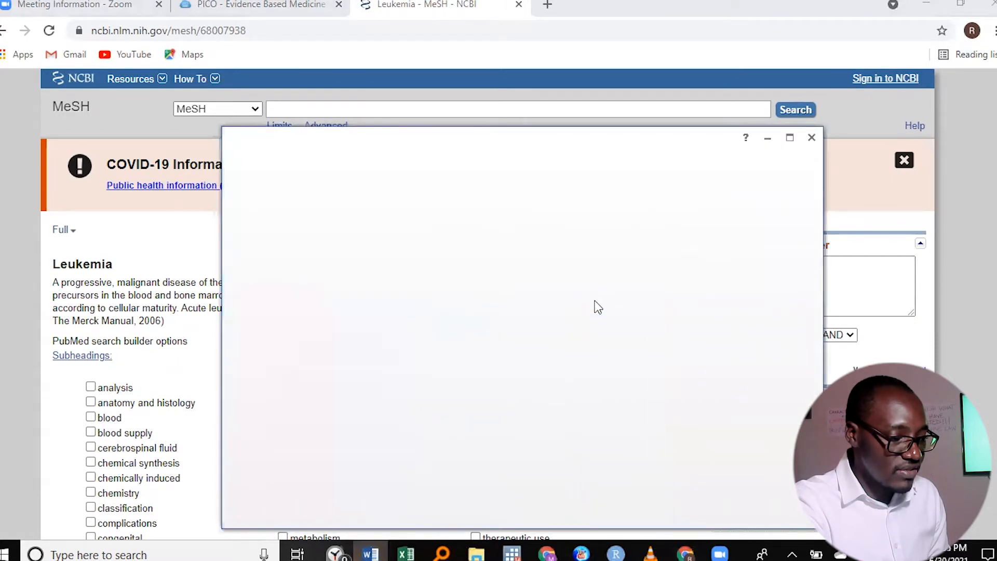
{"action": "left_click", "coordinate": [789, 138]}
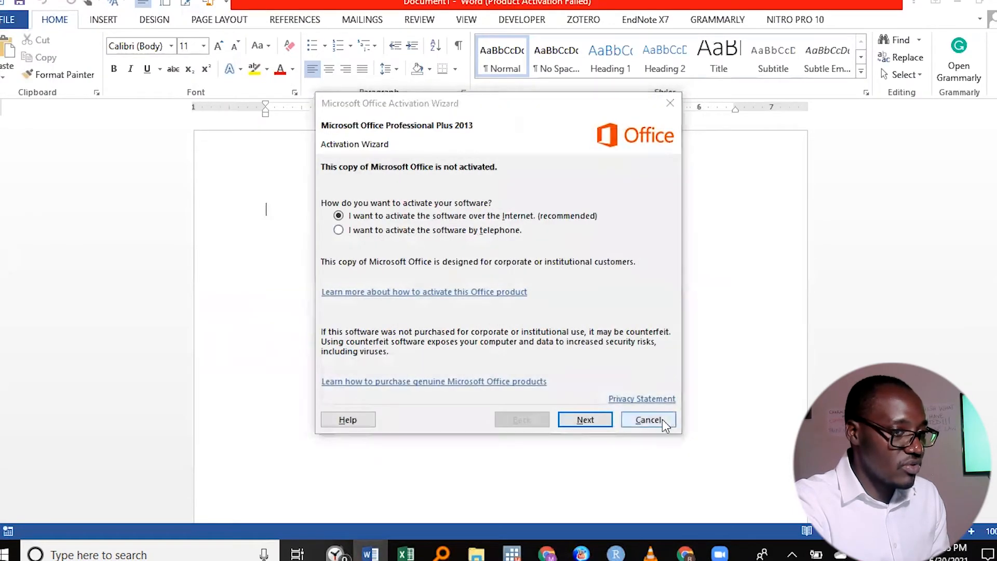
{"action": "left_click", "coordinate": [648, 419]}
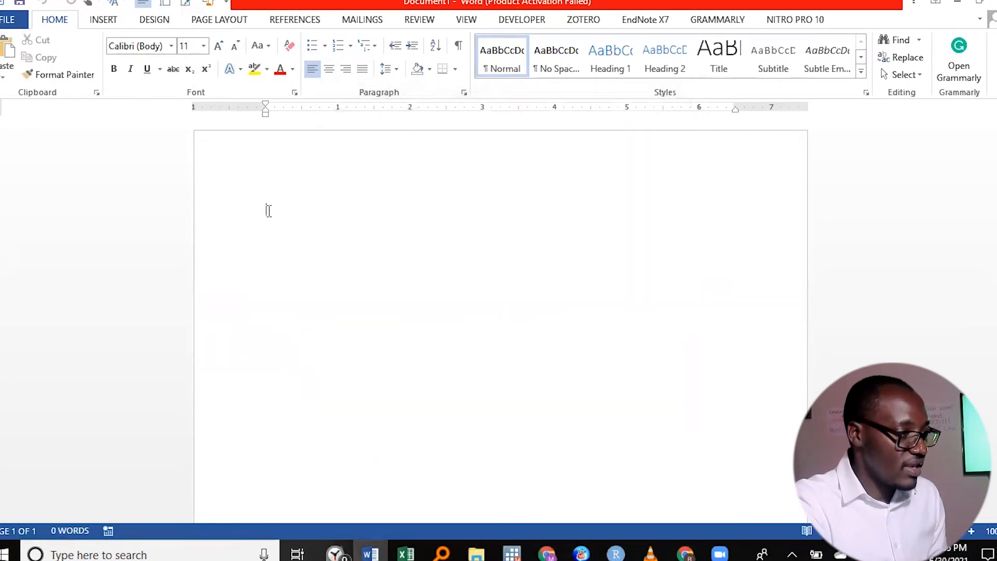
{"action": "right_click", "coordinate": [269, 210]}
{"action": "left_click", "coordinate": [300, 278]}
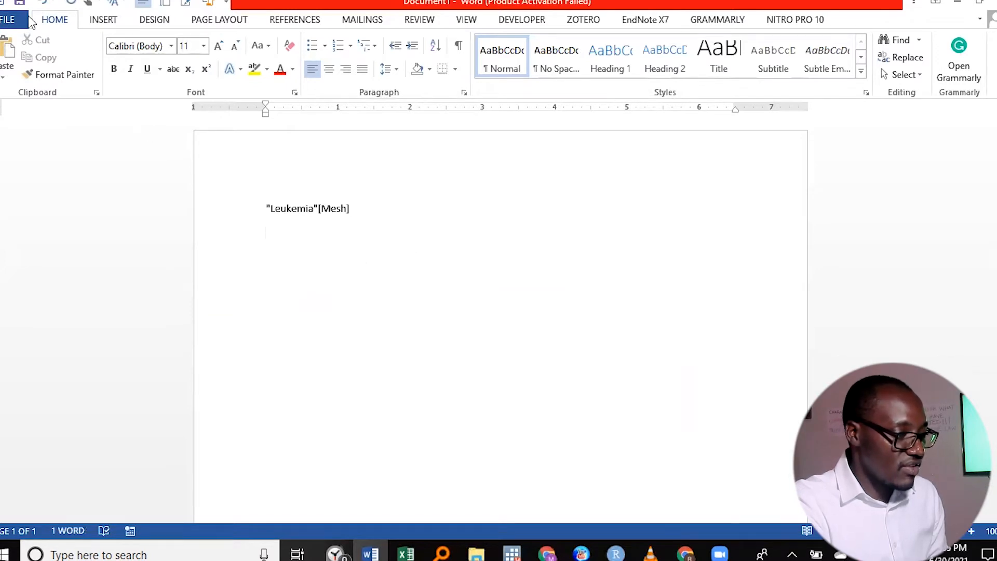
- Save the document to the Desktop folder under the file name "Search strategy video"
{"action": "left_click", "coordinate": [19, 5]}
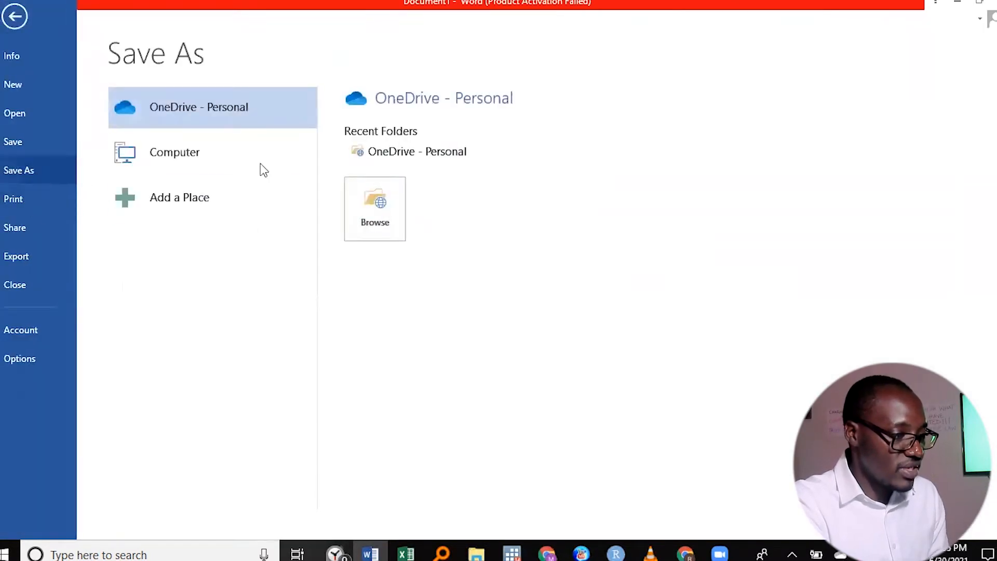
{"action": "left_click", "coordinate": [283, 149]}
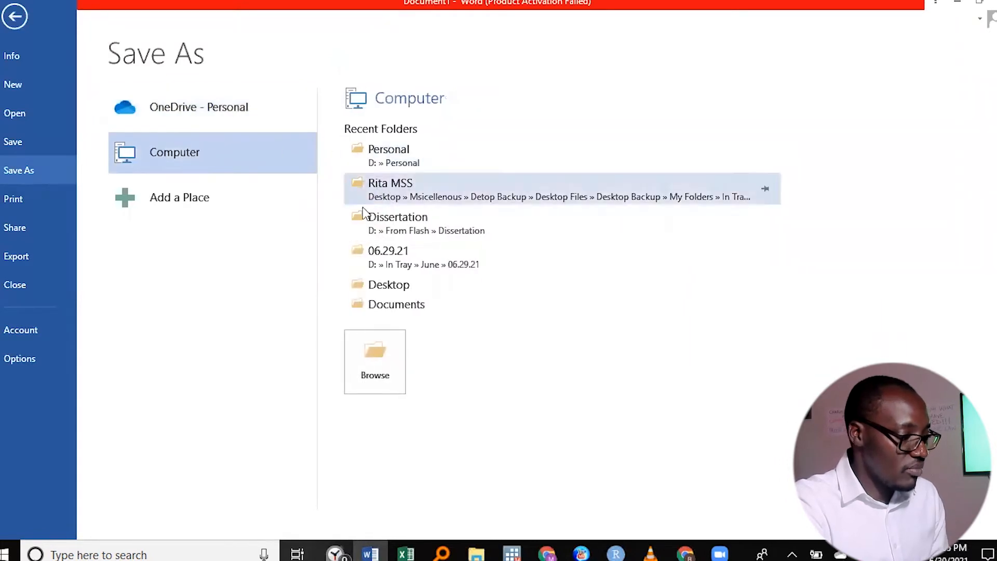
{"action": "left_click", "coordinate": [441, 281]}
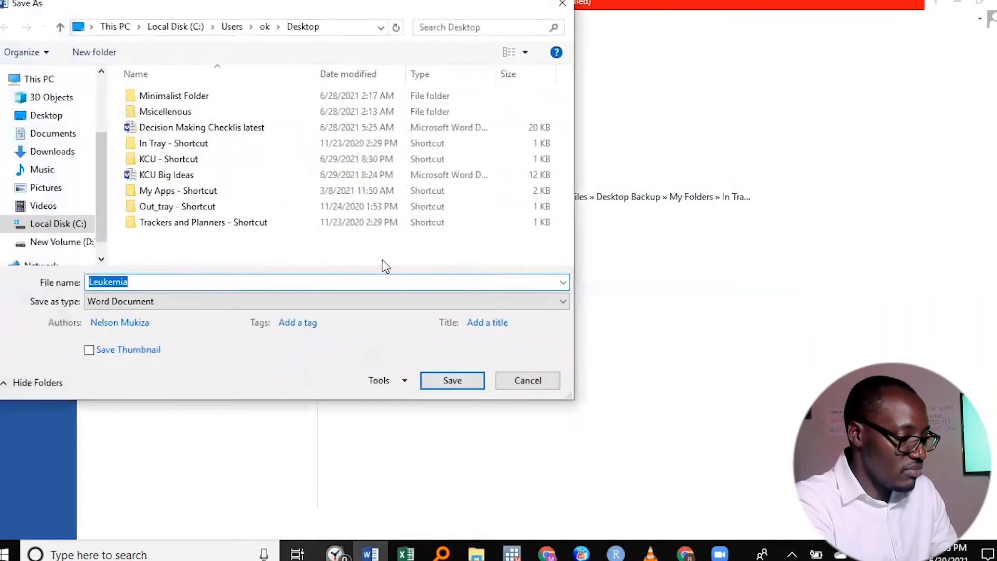
{"action": "left_click", "coordinate": [259, 283]}
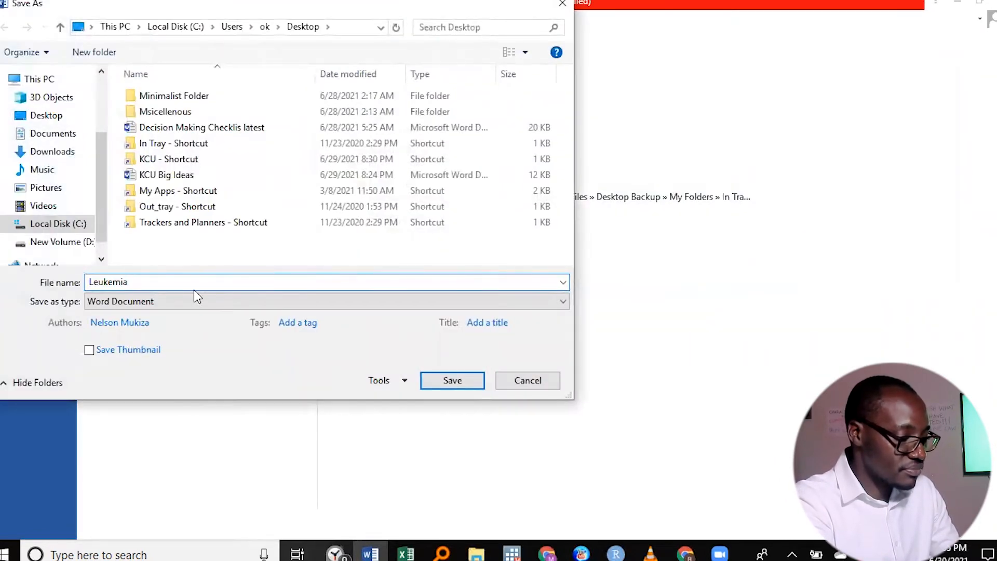
{"action": "left_click_drag", "start_coordinate": [128, 281], "coordinate": [71, 278]}
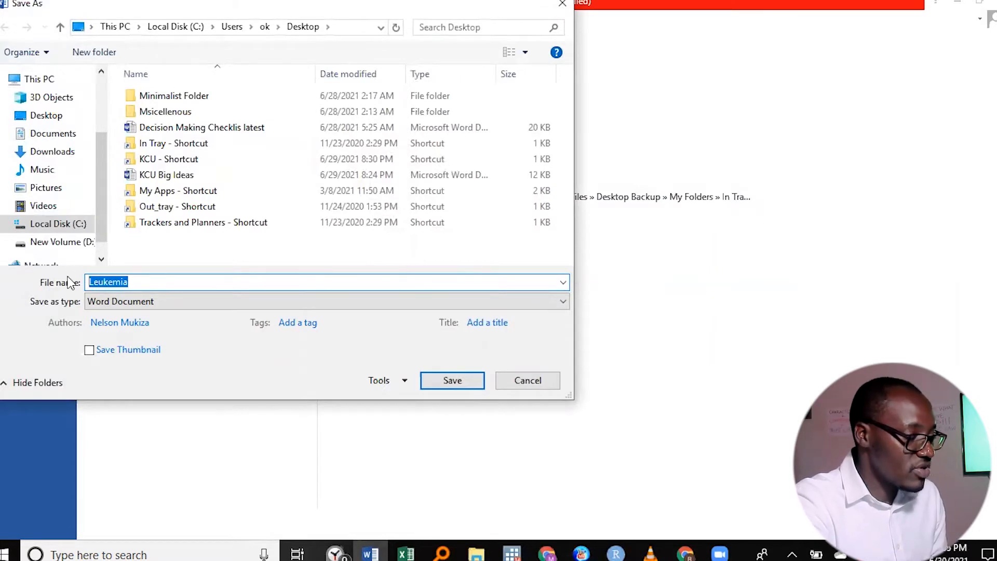
{"action": "type", "text": "Search strategy video"}
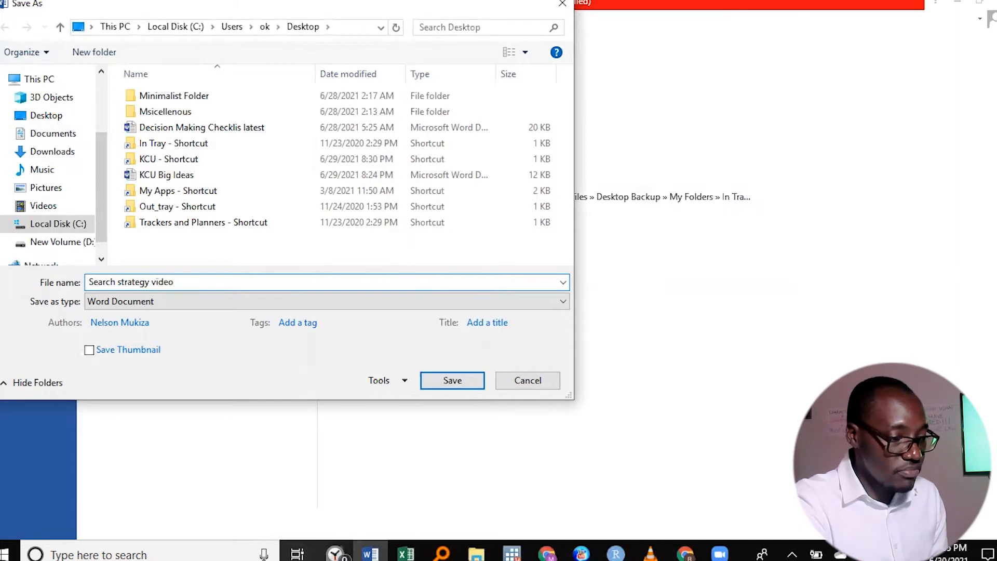
{"action": "left_click", "coordinate": [444, 380]}
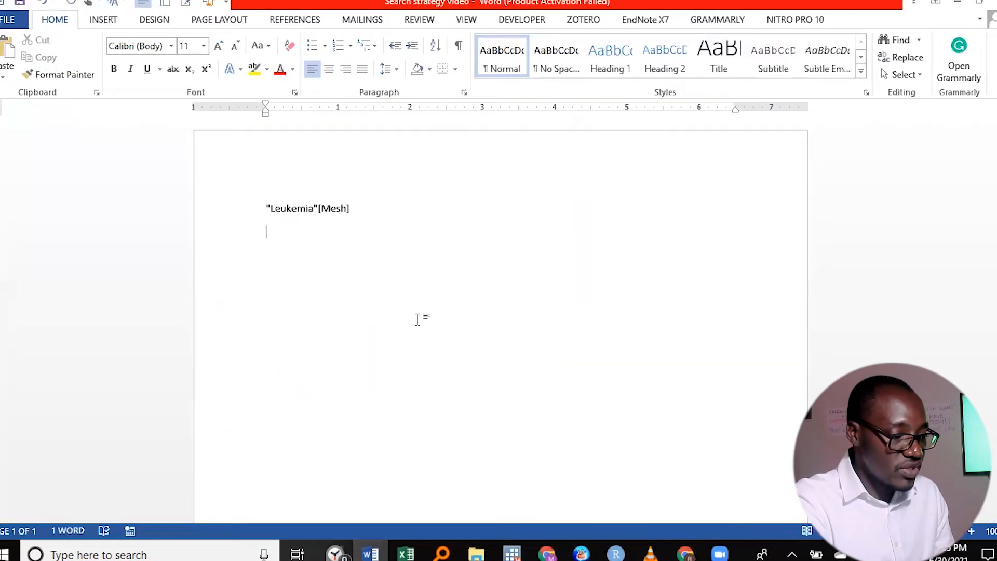
- Return to the MeSH page in Chrome, search for "obesity" and open the Obesity heading's record
{"action": "left_click", "coordinate": [549, 554]}
{"action": "left_click", "coordinate": [555, 548]}
{"action": "left_click", "coordinate": [685, 553]}
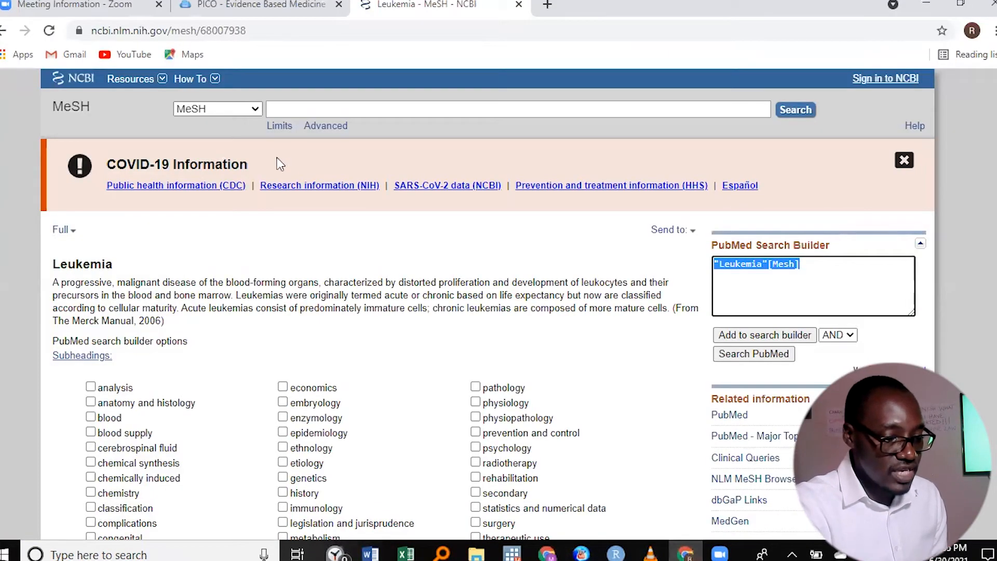
{"action": "left_click", "coordinate": [281, 113]}
{"action": "type", "text": "obesity"}
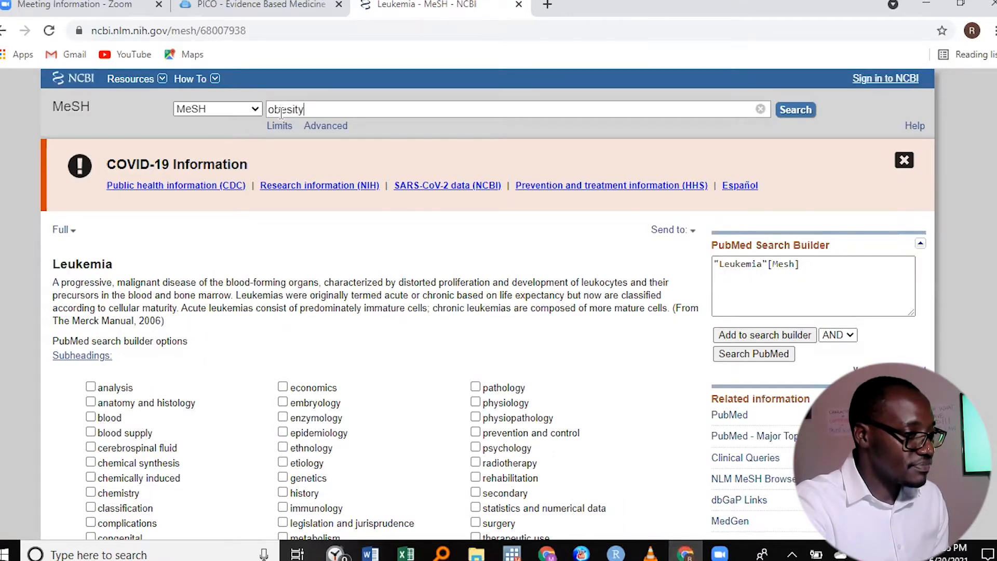
{"action": "key", "text": "Return"}
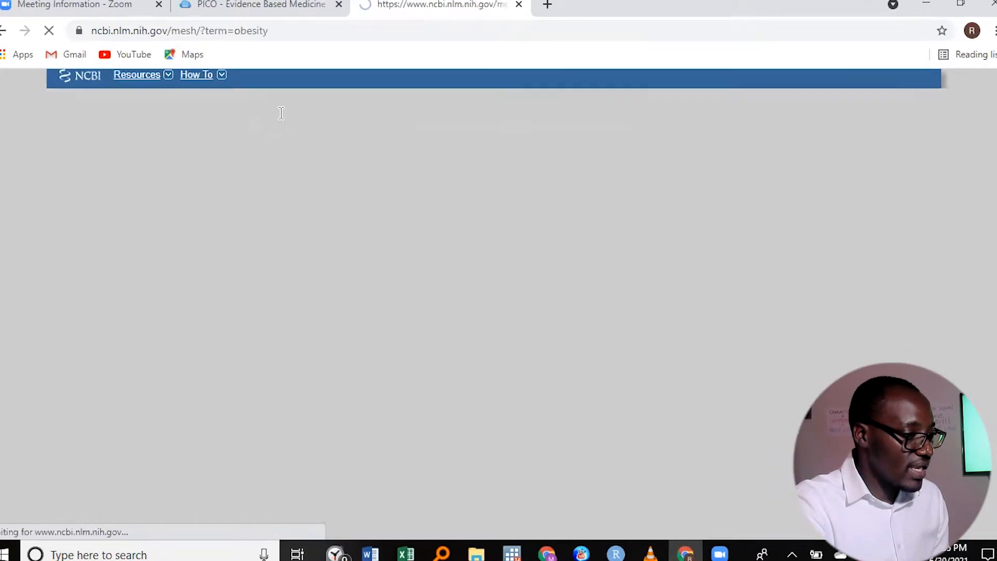
{"action": "left_click", "coordinate": [93, 259]}
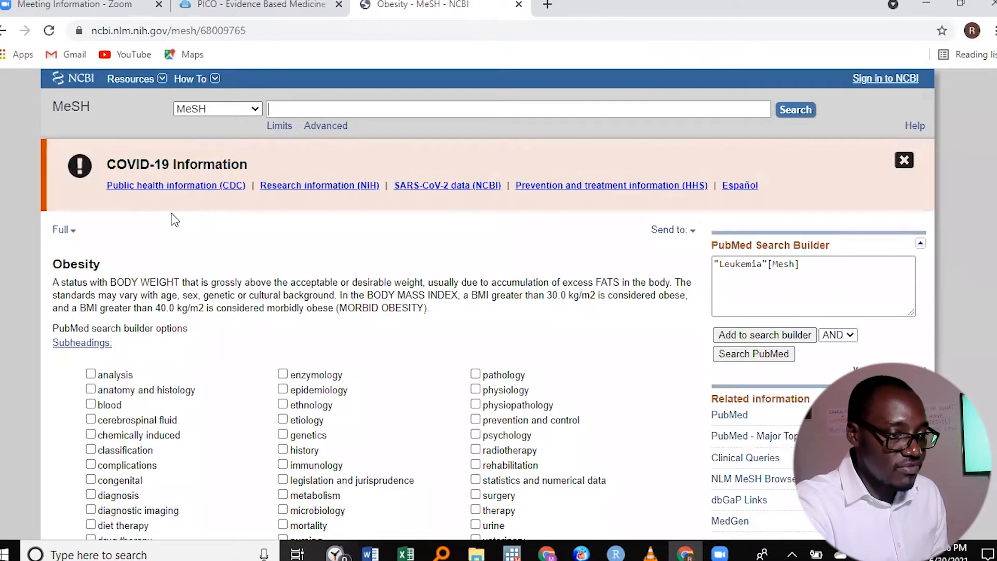
- Clear the Leukemia query from the PubMed Search Builder and add the Obesity heading instead
{"action": "left_click", "coordinate": [818, 263]}
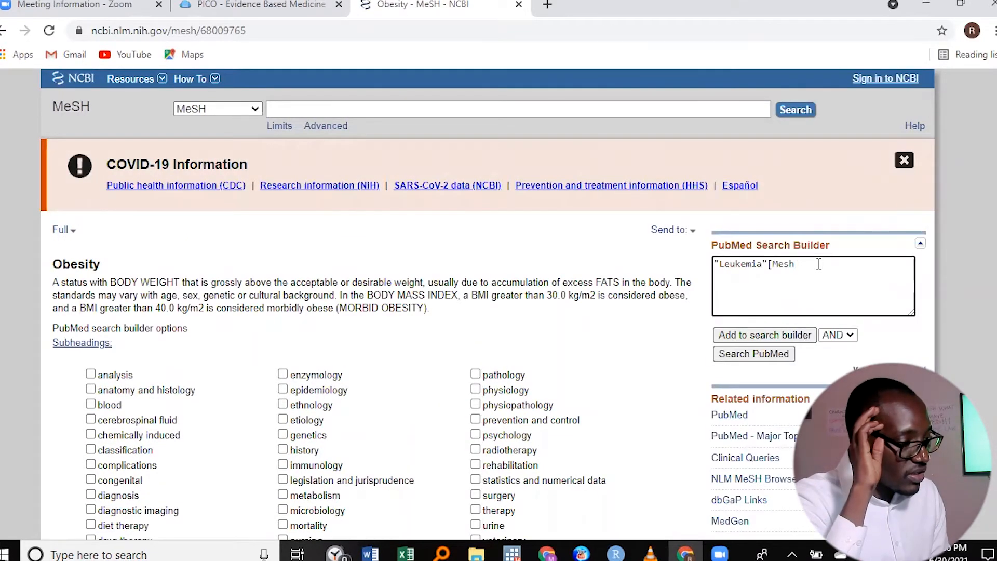
{"action": "key", "text": "BackSpace"}
{"action": "key", "text": "BackSpace"}
{"action": "key", "text": "BackSpace"}
{"action": "key", "text": "BackSpace"}
{"action": "key", "text": "BackSpace"}
{"action": "key", "text": "BackSpace"}
{"action": "key", "text": "BackSpace"}
{"action": "key", "text": "BackSpace"}
{"action": "key", "text": "BackSpace"}
{"action": "key", "text": "BackSpace"}
{"action": "key", "text": "BackSpace"}
{"action": "key", "text": "BackSpace"}
{"action": "key", "text": "BackSpace"}
{"action": "key", "text": "BackSpace"}
{"action": "key", "text": "BackSpace"}
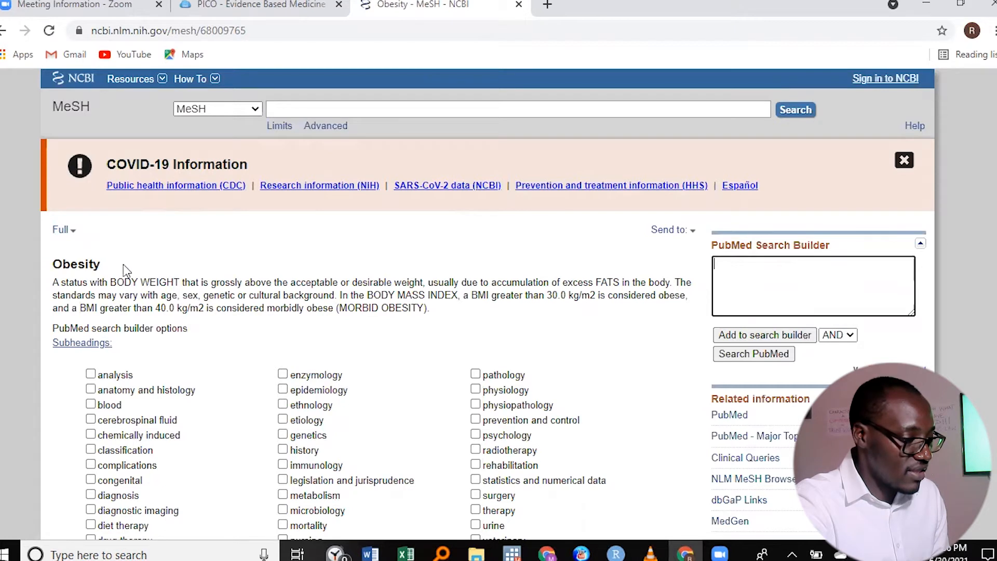
{"action": "left_click", "coordinate": [757, 339]}
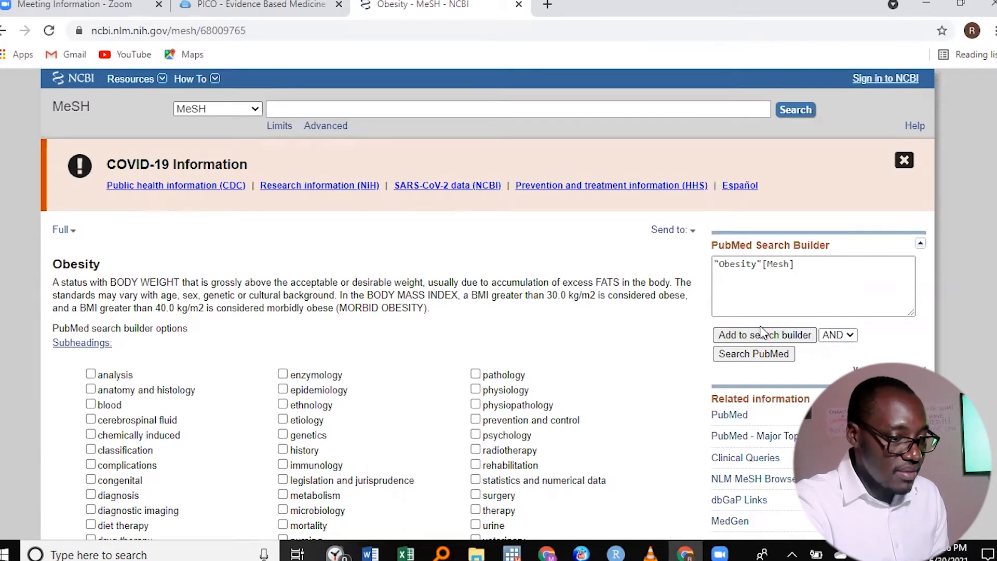
- Copy the query "Obesity"[Mesh] and paste it into the Word document on the line below the Leukemia term
{"action": "left_click_drag", "start_coordinate": [804, 263], "coordinate": [710, 260]}
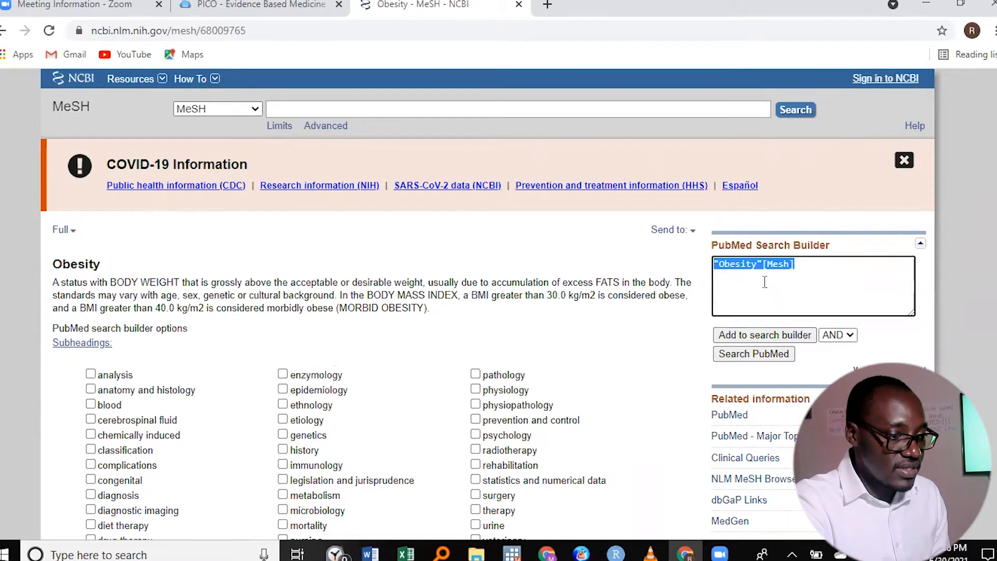
{"action": "left_click", "coordinate": [824, 271]}
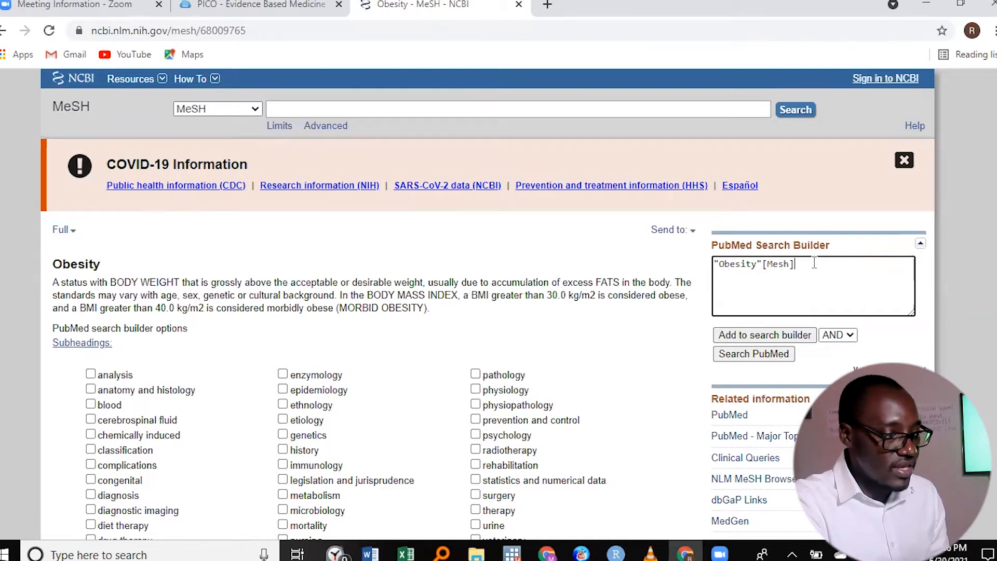
{"action": "left_click_drag", "start_coordinate": [794, 264], "coordinate": [745, 258]}
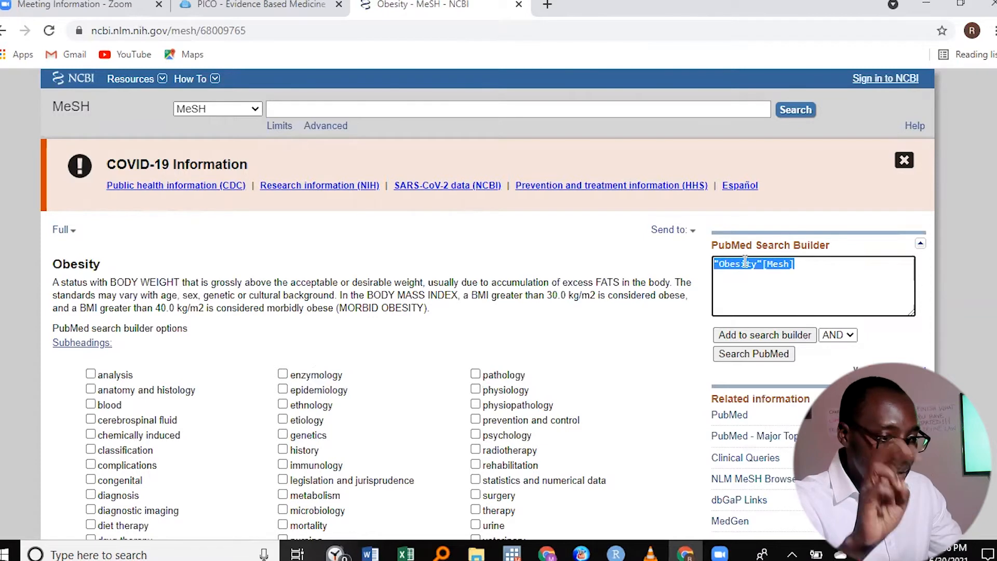
{"action": "right_click", "coordinate": [745, 262]}
{"action": "left_click", "coordinate": [770, 318]}
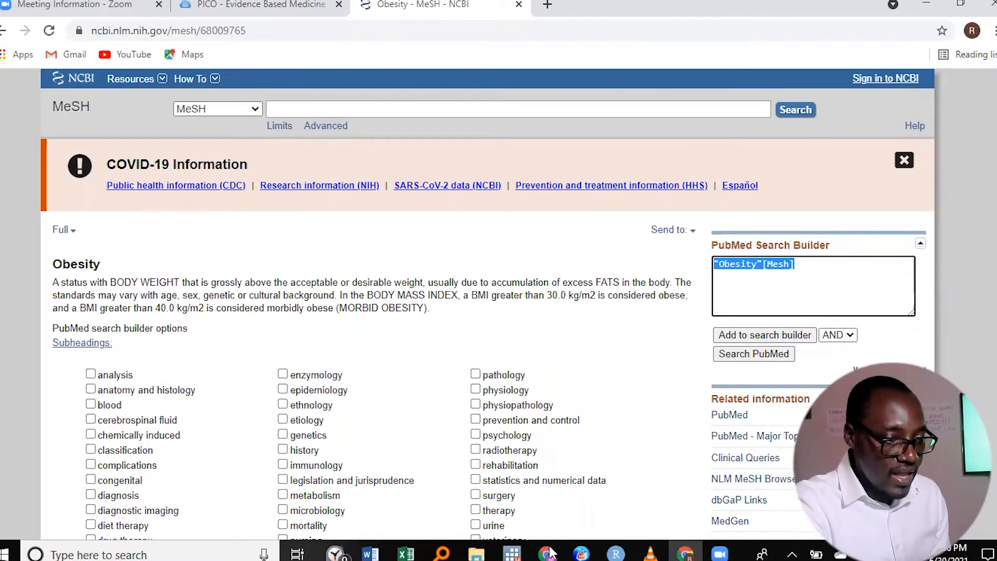
{"action": "left_click", "coordinate": [371, 552]}
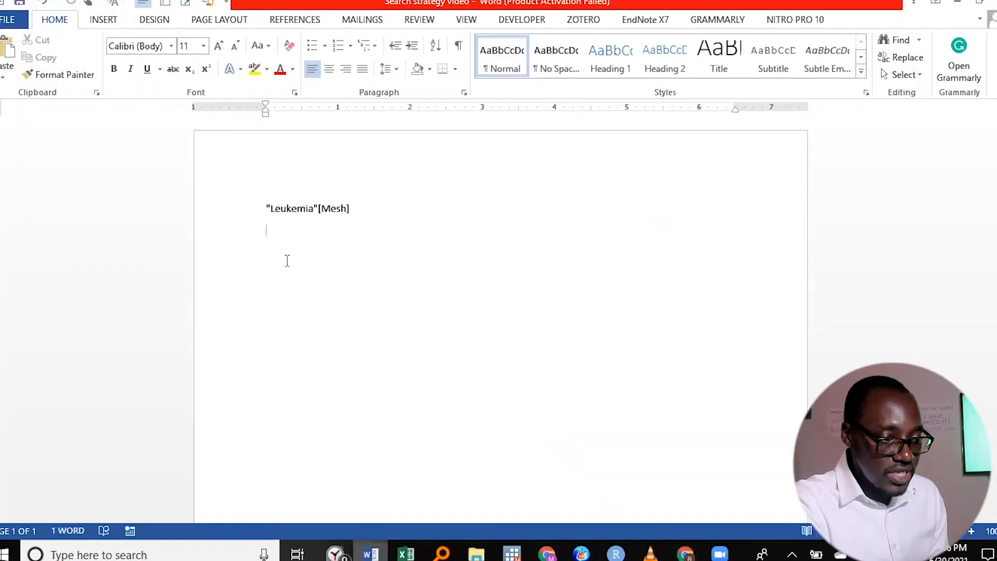
{"action": "right_click", "coordinate": [274, 250]}
{"action": "left_click", "coordinate": [272, 301]}
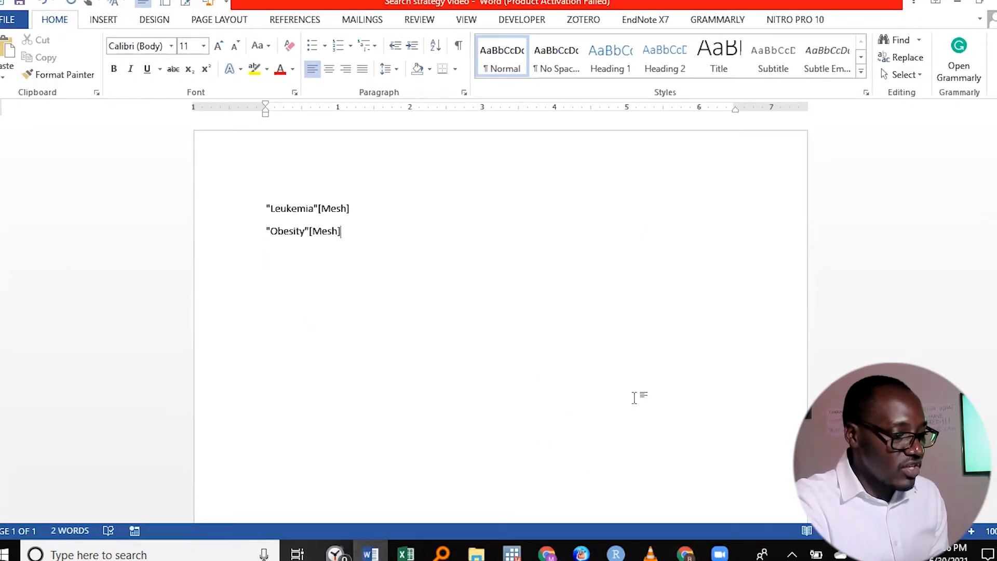
- Go back to the MeSH database in Chrome, search for "child" and open the Child heading's record
{"action": "left_click", "coordinate": [685, 553]}
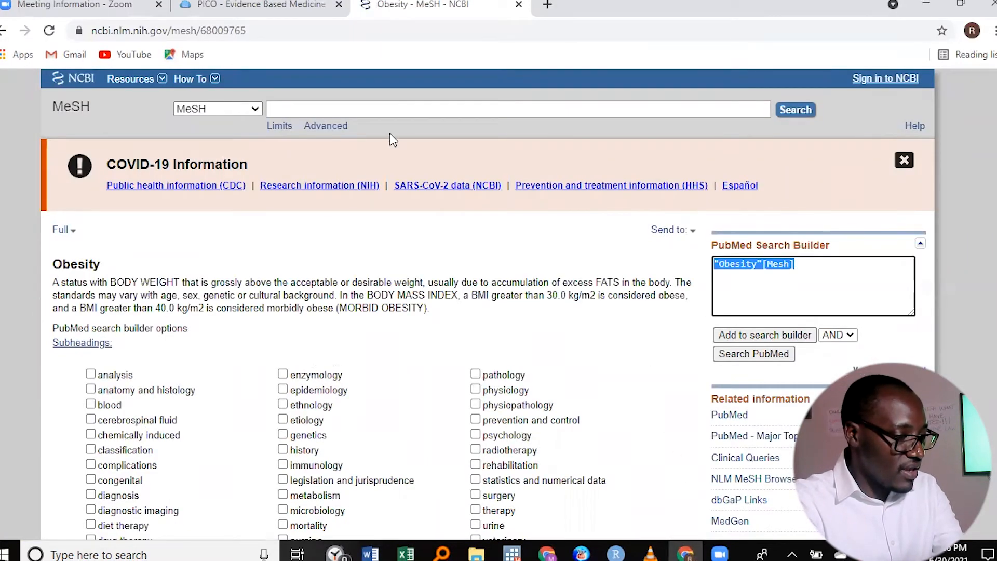
{"action": "left_click", "coordinate": [379, 108]}
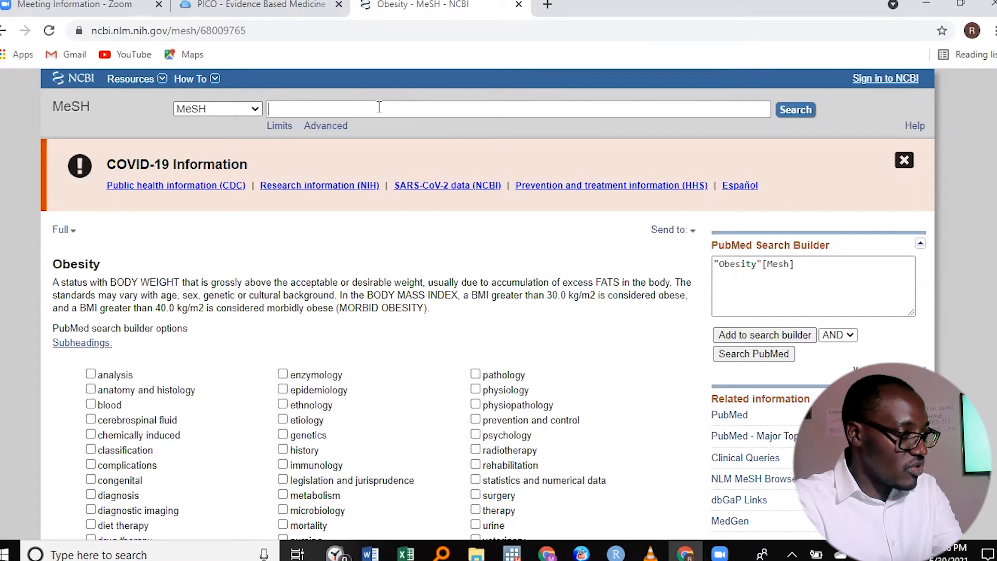
{"action": "type", "text": "children"}
{"action": "key", "text": "BackSpace"}
{"action": "key", "text": "BackSpace"}
{"action": "key", "text": "BackSpace"}
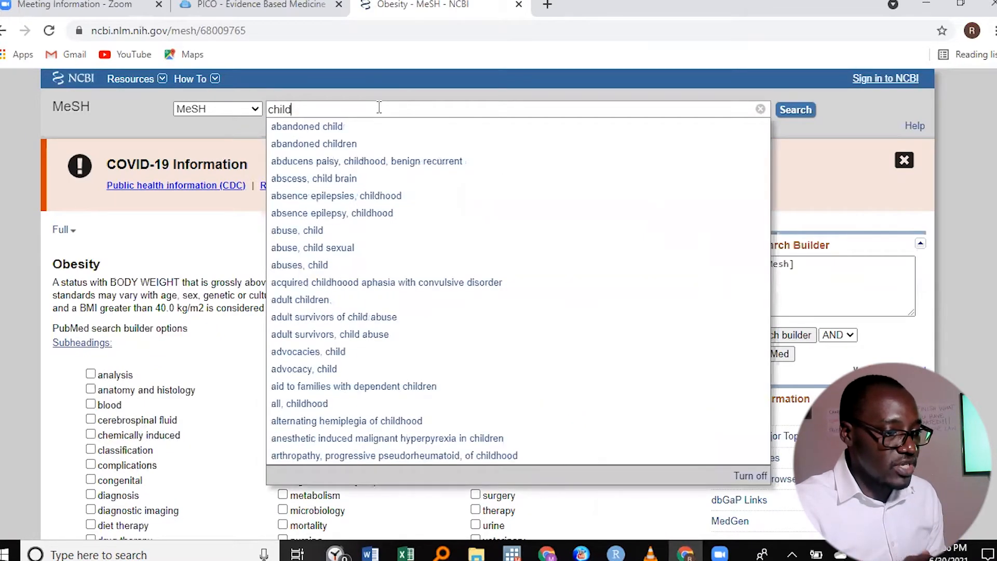
{"action": "key", "text": "Return"}
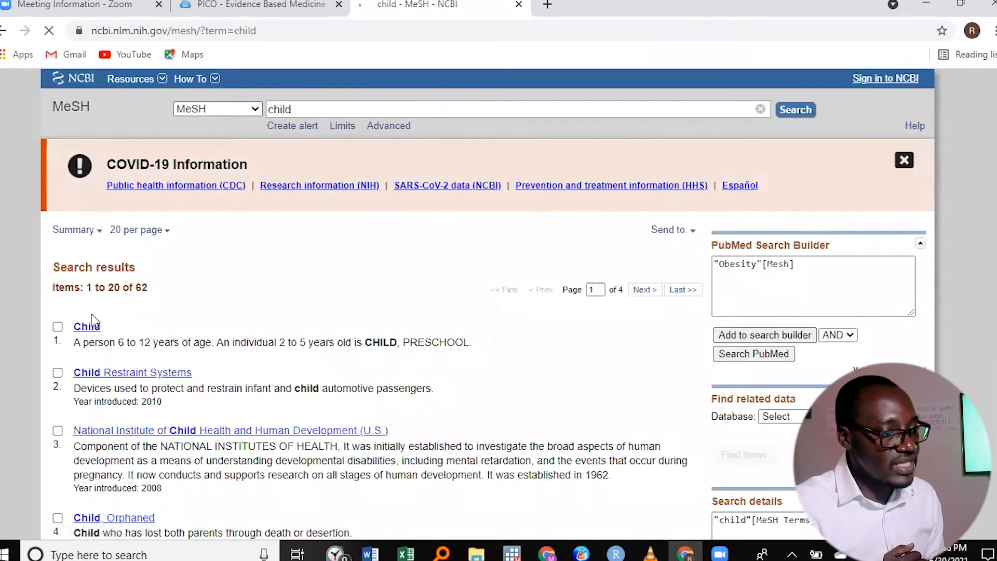
{"action": "left_click", "coordinate": [90, 328]}
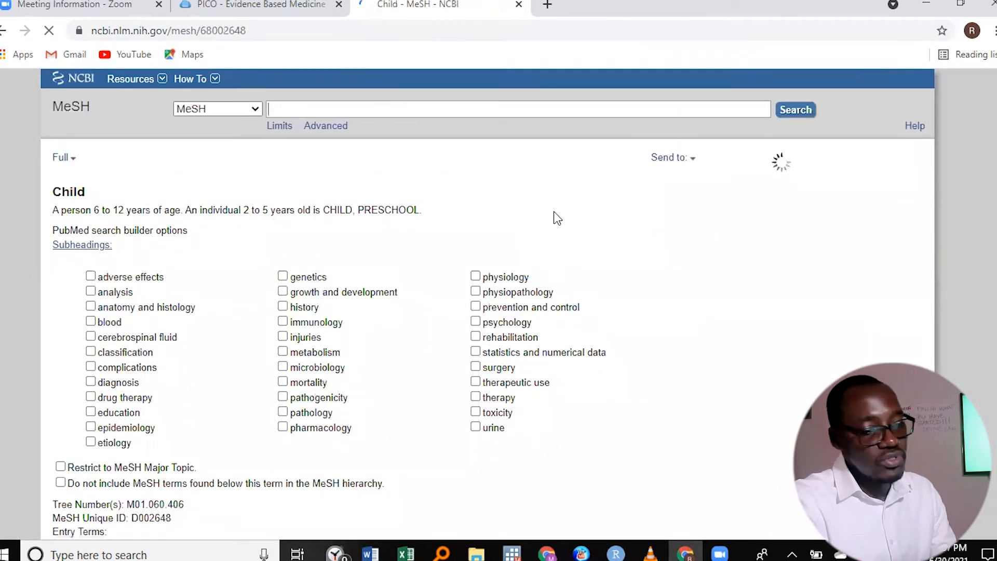
- Clear the Obesity query from the PubMed Search Builder and add the Child heading instead
{"action": "left_click", "coordinate": [811, 270]}
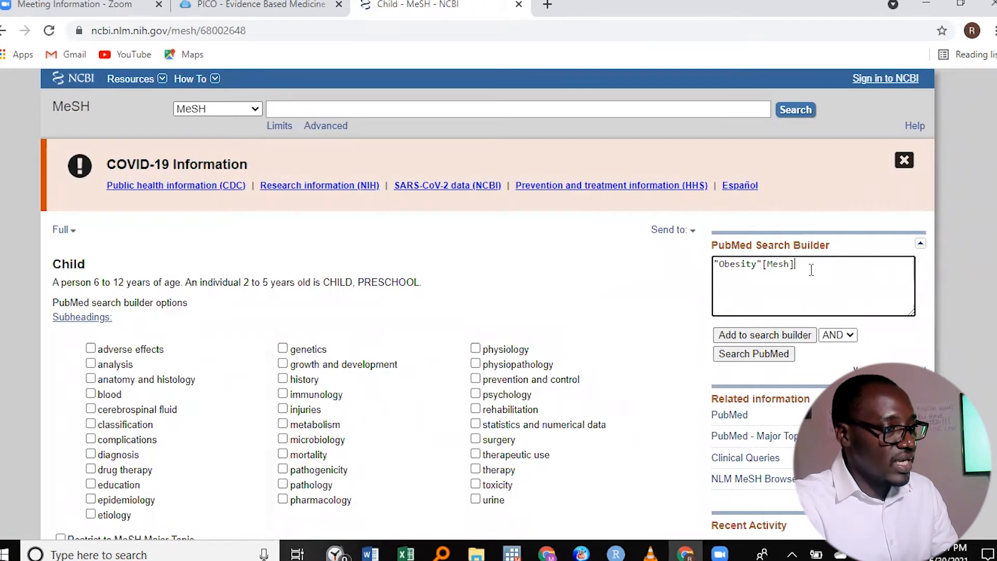
{"action": "key", "text": "BackSpace"}
{"action": "key", "text": "BackSpace"}
{"action": "key", "text": "BackSpace"}
{"action": "key", "text": "BackSpace"}
{"action": "key", "text": "BackSpace"}
{"action": "key", "text": "BackSpace"}
{"action": "key", "text": "BackSpace"}
{"action": "key", "text": "BackSpace"}
{"action": "key", "text": "BackSpace"}
{"action": "key", "text": "BackSpace"}
{"action": "key", "text": "BackSpace"}
{"action": "key", "text": "BackSpace"}
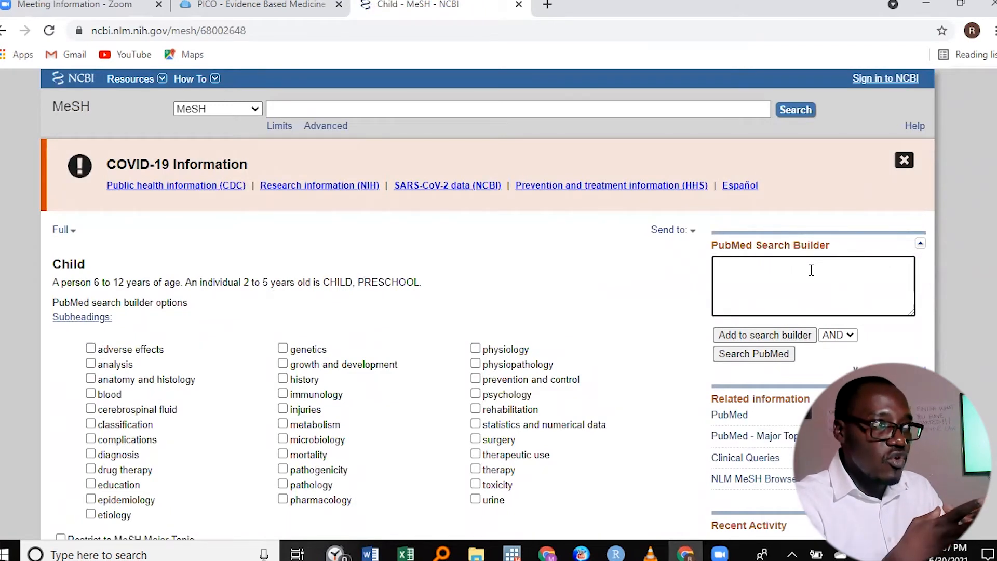
{"action": "left_click", "coordinate": [768, 335]}
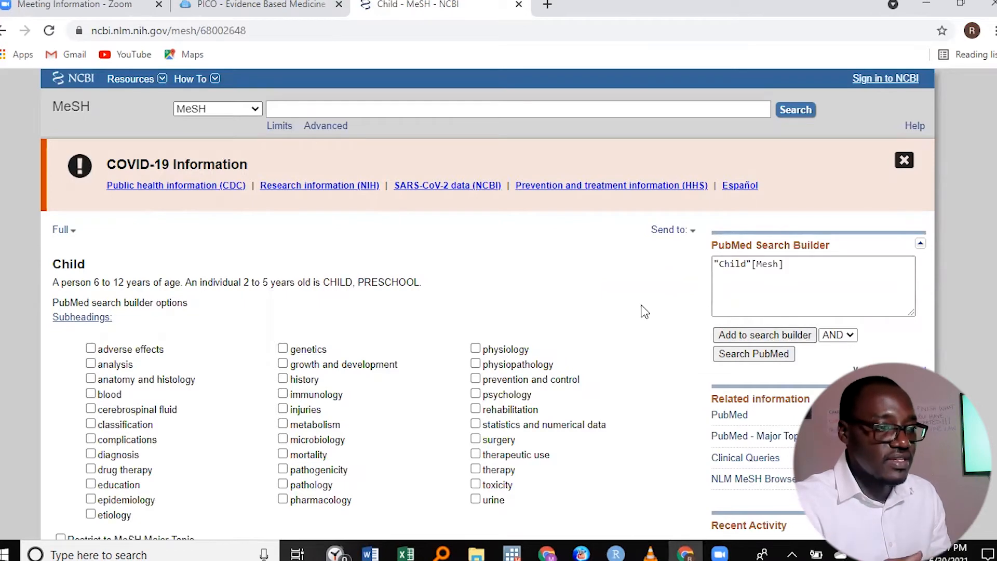
- Copy the query "Child"[Mesh] and try to paste it into the Word document on the line below the Obesity term
{"action": "left_click_drag", "start_coordinate": [800, 263], "coordinate": [708, 275]}
{"action": "right_click", "coordinate": [743, 267]}
{"action": "left_click", "coordinate": [776, 322]}
{"action": "left_click", "coordinate": [371, 554]}
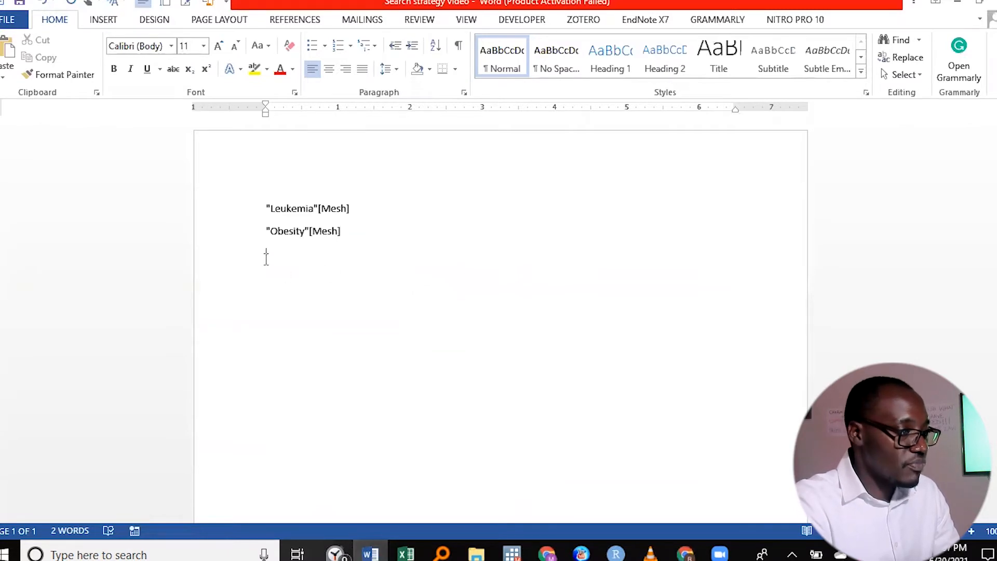
{"action": "right_click", "coordinate": [268, 258]}
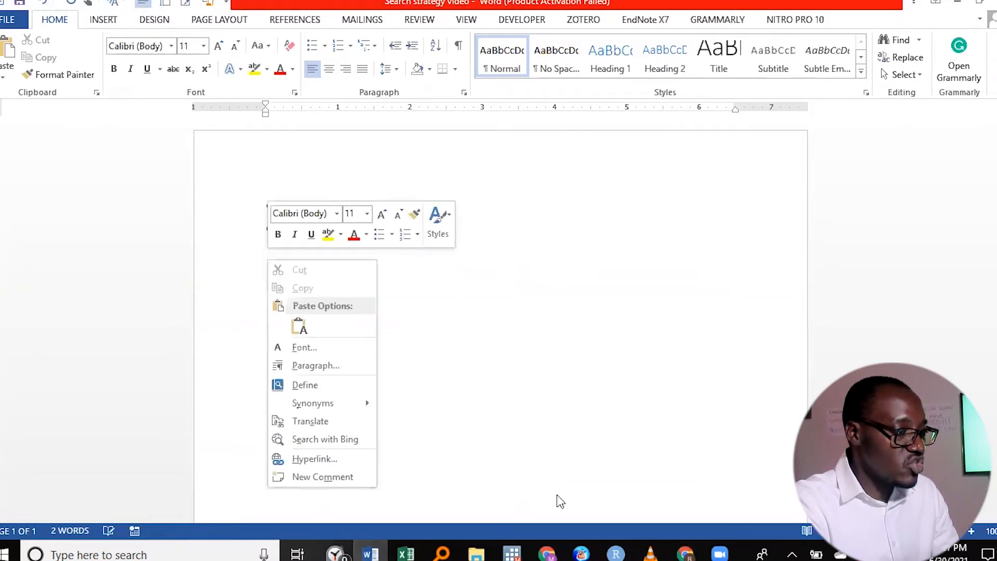
- Switch back to the MeSH database in Chrome, search for "childhood" and return to the Child heading's record
{"action": "left_click", "coordinate": [546, 554]}
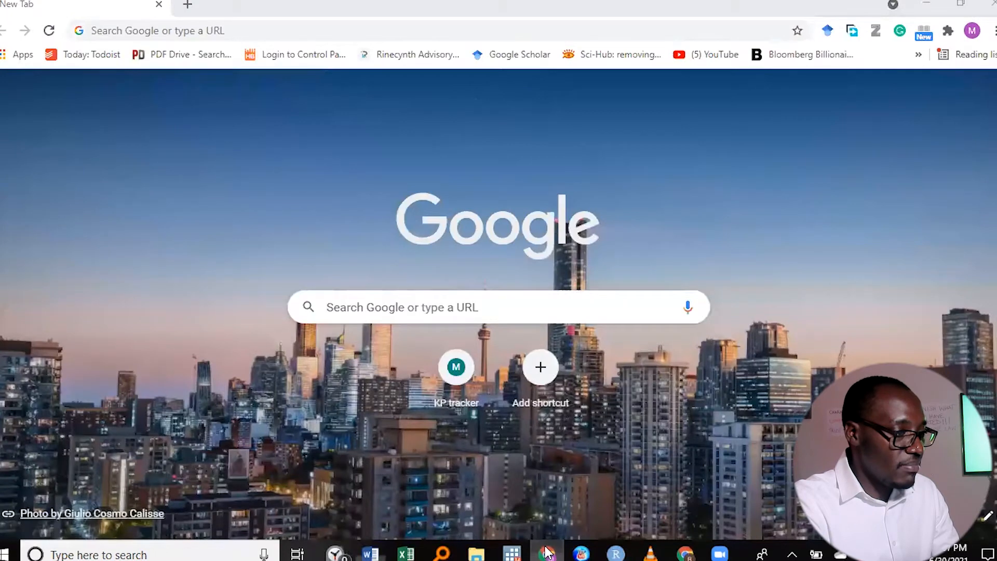
{"action": "left_click", "coordinate": [546, 553]}
{"action": "left_click", "coordinate": [320, 108]}
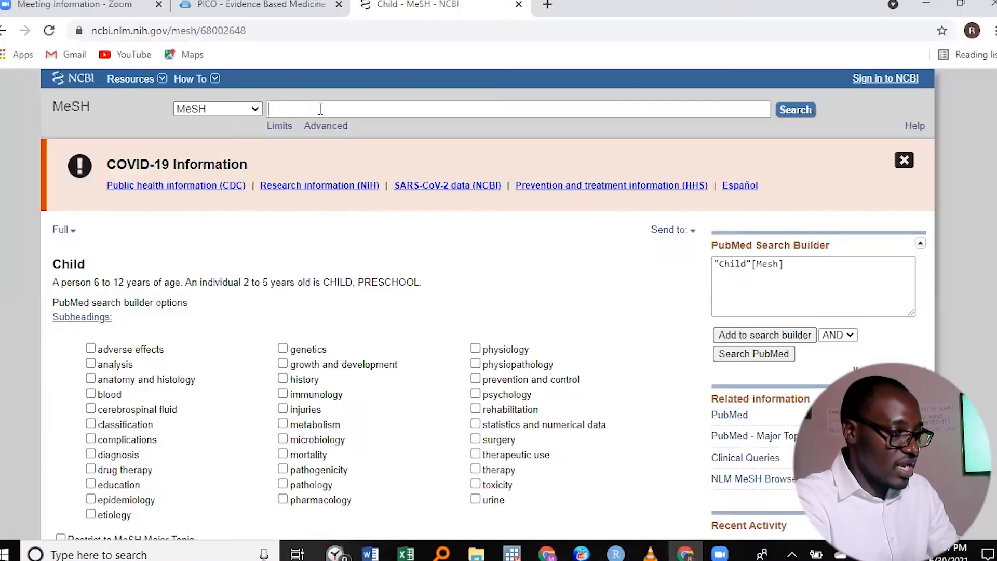
{"action": "type", "text": "chil"}
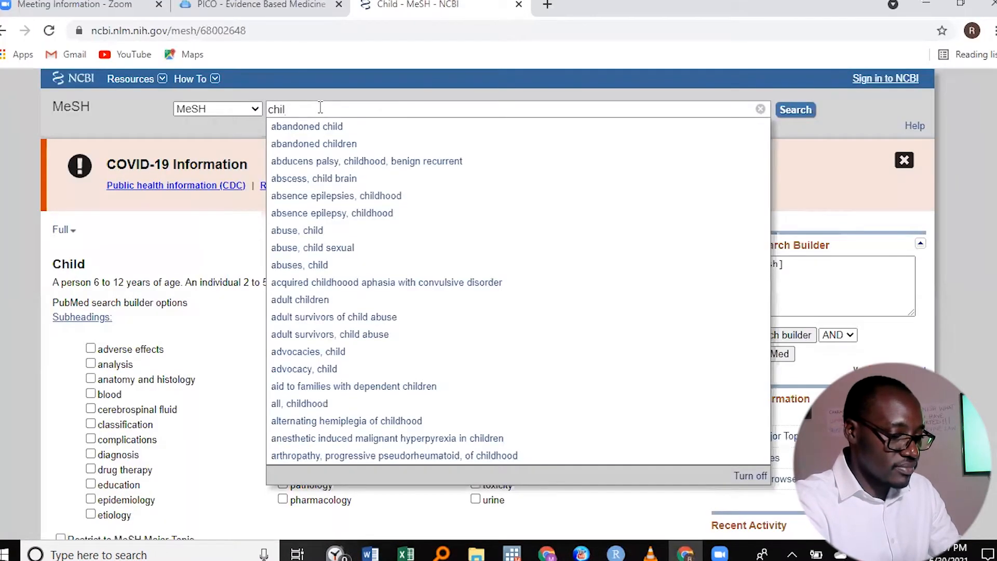
{"action": "key", "text": "BackSpace"}
{"action": "key", "text": "BackSpace"}
{"action": "key", "text": "BackSpace"}
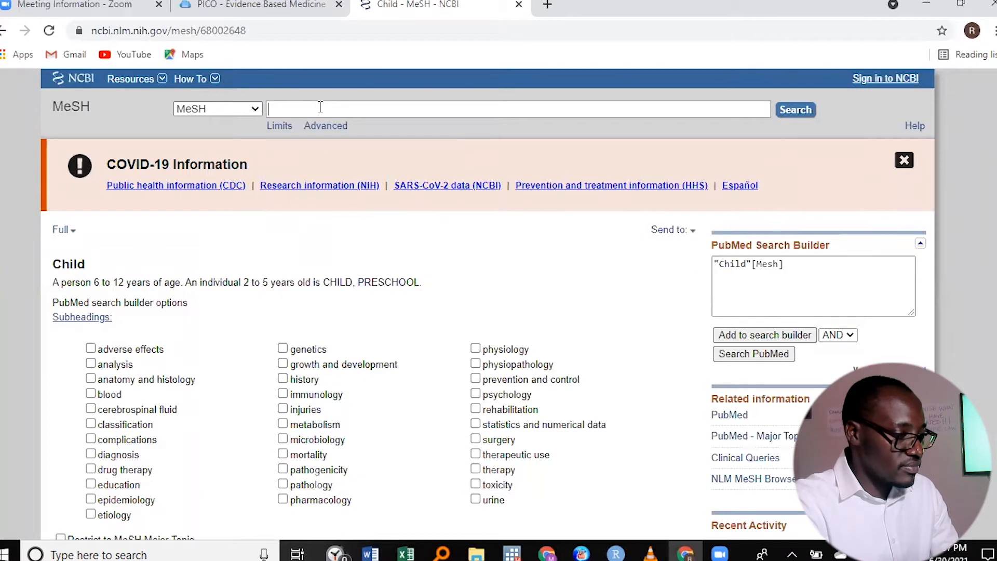
{"action": "type", "text": "childhood"}
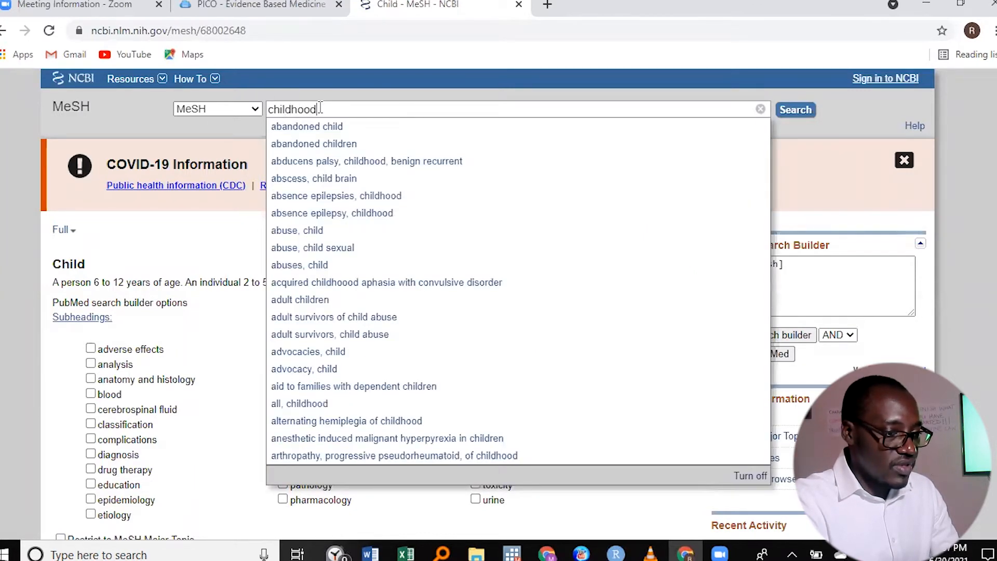
{"action": "key", "text": "Return"}
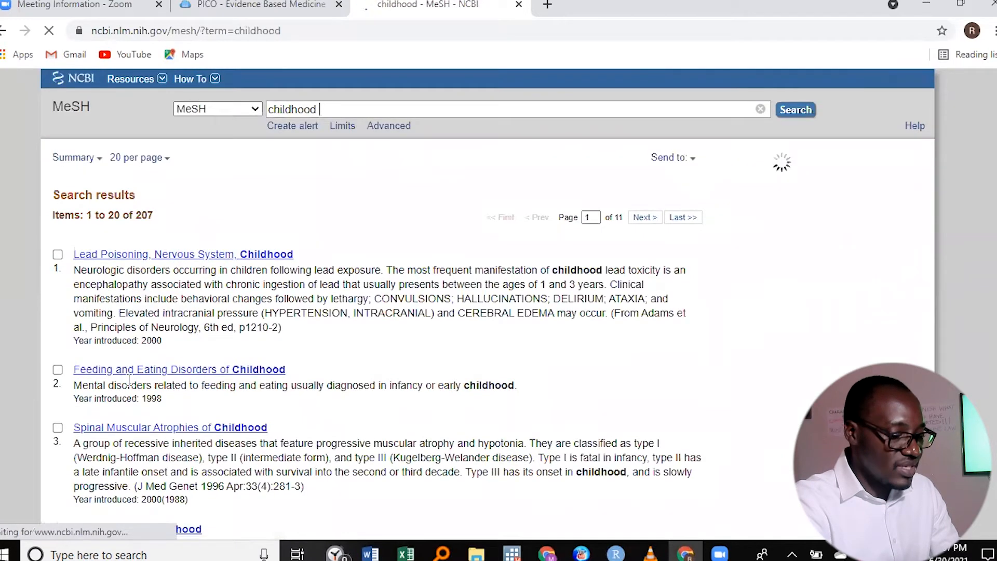
{"action": "left_click", "coordinate": [3, 31]}
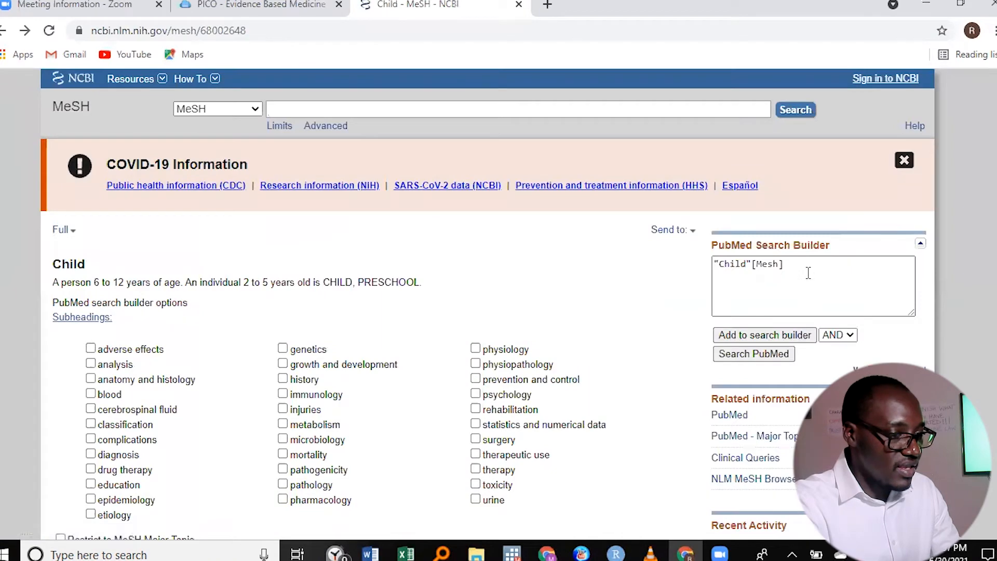
- Copy the query "Child"[Mesh] from the PubMed Search Builder and paste it into the Word document below the Obesity term
{"action": "left_click_drag", "start_coordinate": [803, 266], "coordinate": [697, 268]}
{"action": "right_click", "coordinate": [757, 264]}
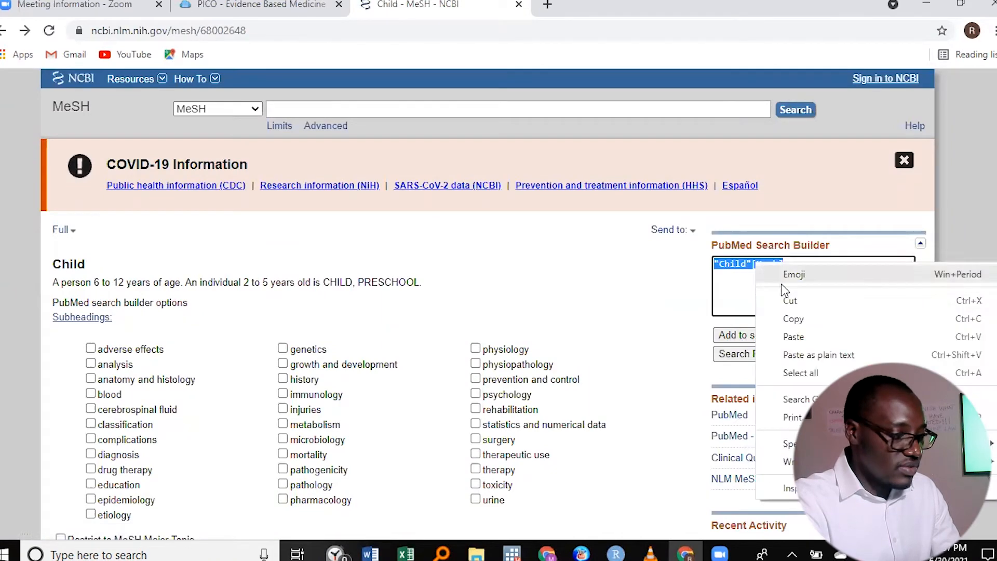
{"action": "left_click", "coordinate": [796, 318]}
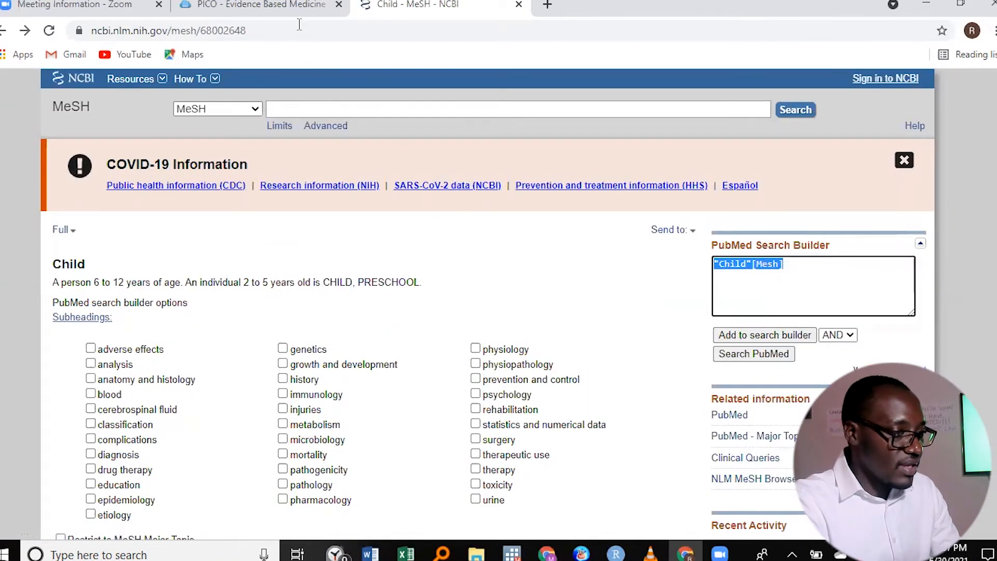
{"action": "left_click", "coordinate": [370, 554]}
{"action": "key", "text": "ctrl+v"}
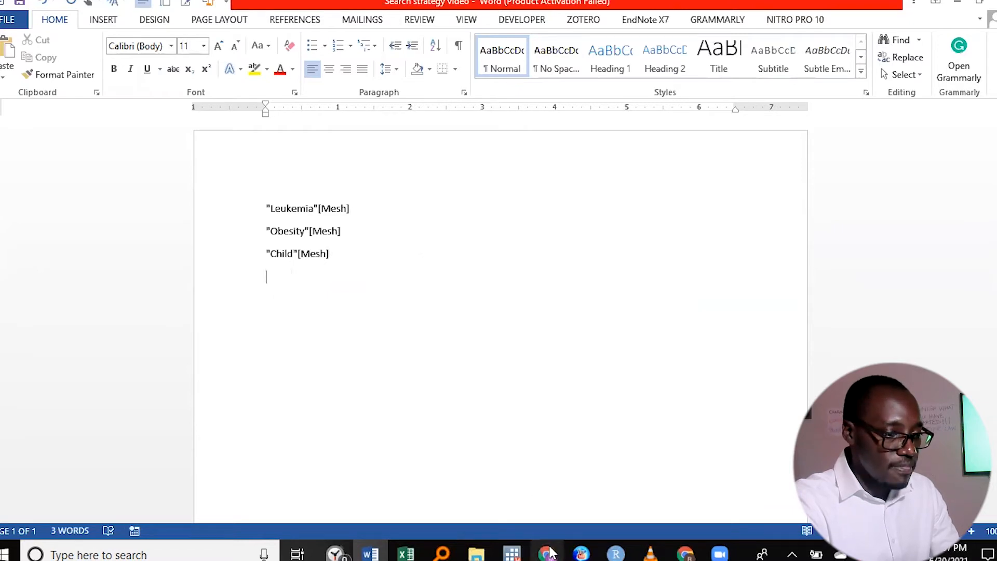
- Go back to the MeSH database in Chrome, search for "treatment" and open the therapy [Subheading] record
{"action": "mouse_move", "coordinate": [370, 553]}
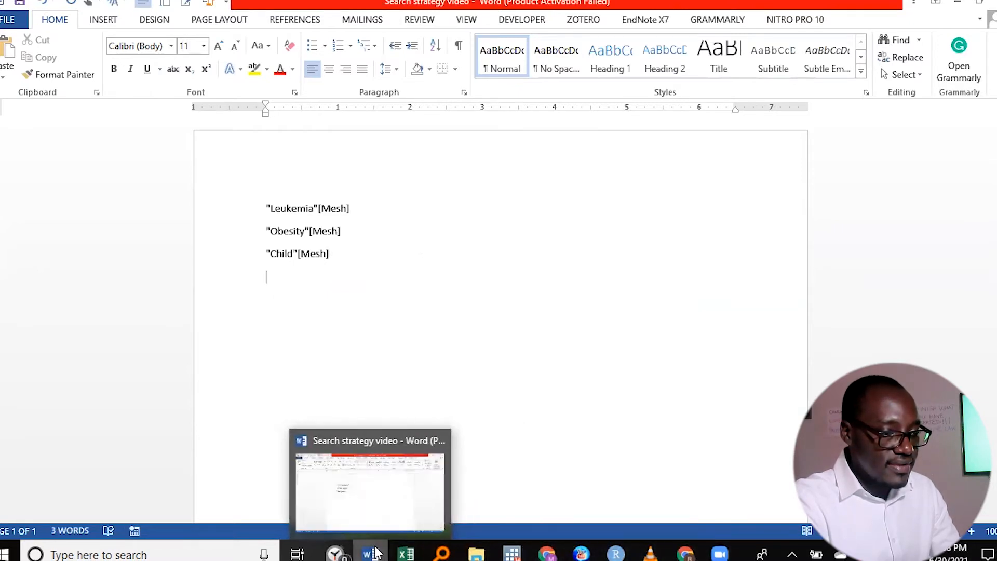
{"action": "left_click", "coordinate": [685, 553]}
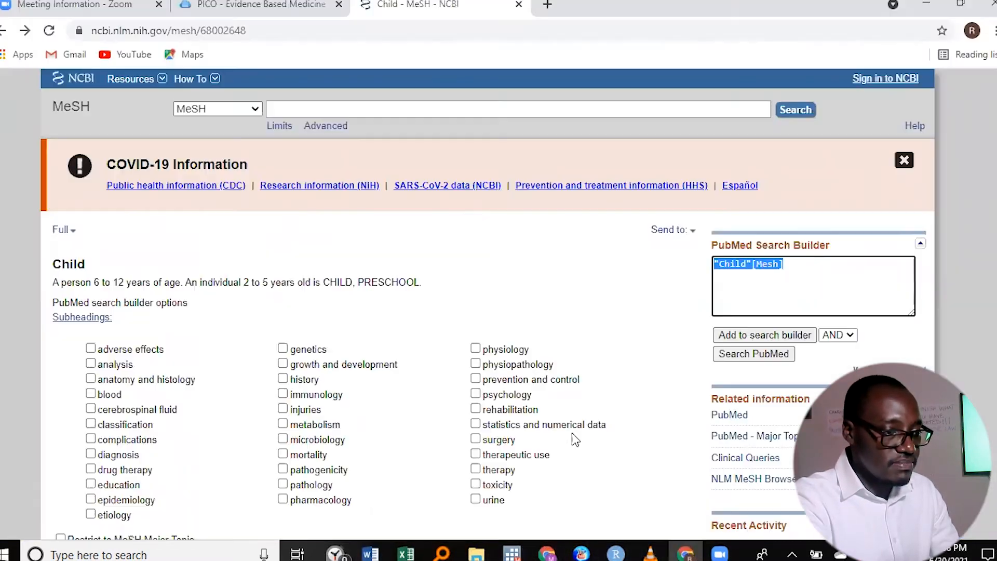
{"action": "left_click", "coordinate": [317, 113]}
{"action": "type", "text": "treatment"}
{"action": "key", "text": "Return"}
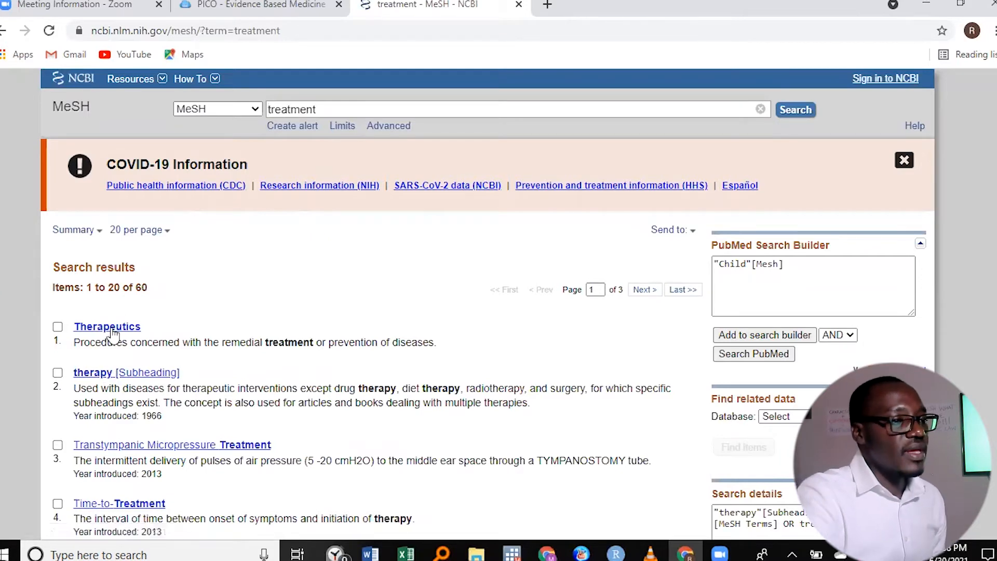
{"action": "left_click", "coordinate": [93, 378]}
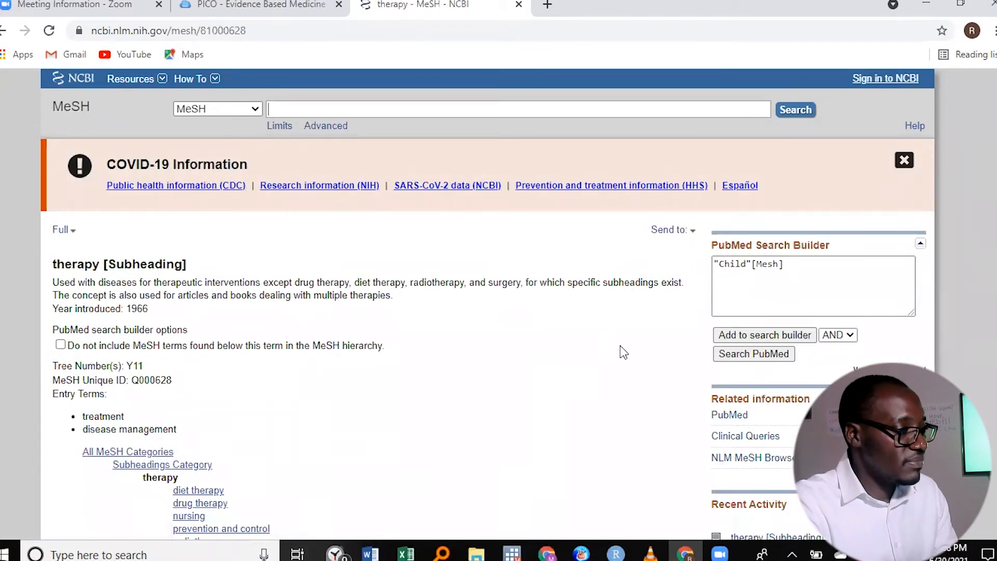
- Clear the Child query from the PubMed Search Builder and add the therapy subheading instead
{"action": "left_click_drag", "start_coordinate": [794, 289], "coordinate": [683, 260]}
{"action": "key", "text": "BackSpace"}
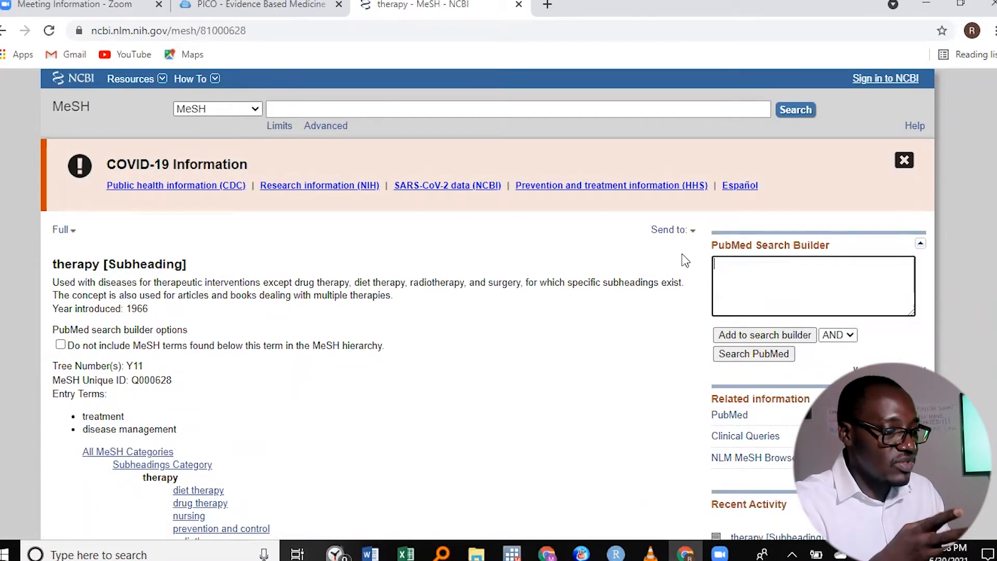
{"action": "left_click", "coordinate": [772, 335]}
- Copy the query "therapy" [Subheading] and paste it into the Word document on the line below the Child term
{"action": "left_click_drag", "start_coordinate": [843, 263], "coordinate": [709, 263]}
{"action": "right_click", "coordinate": [729, 263]}
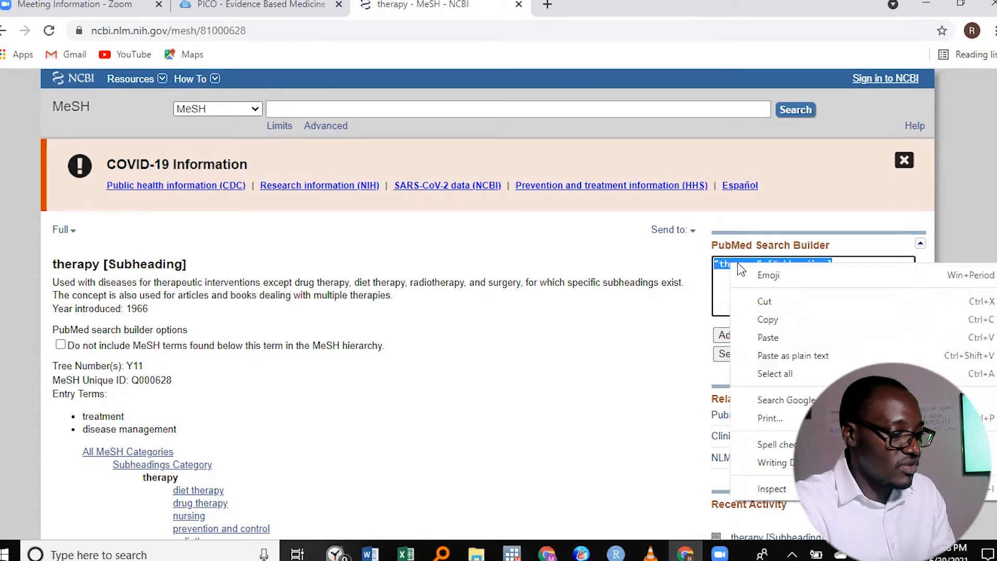
{"action": "left_click", "coordinate": [771, 320]}
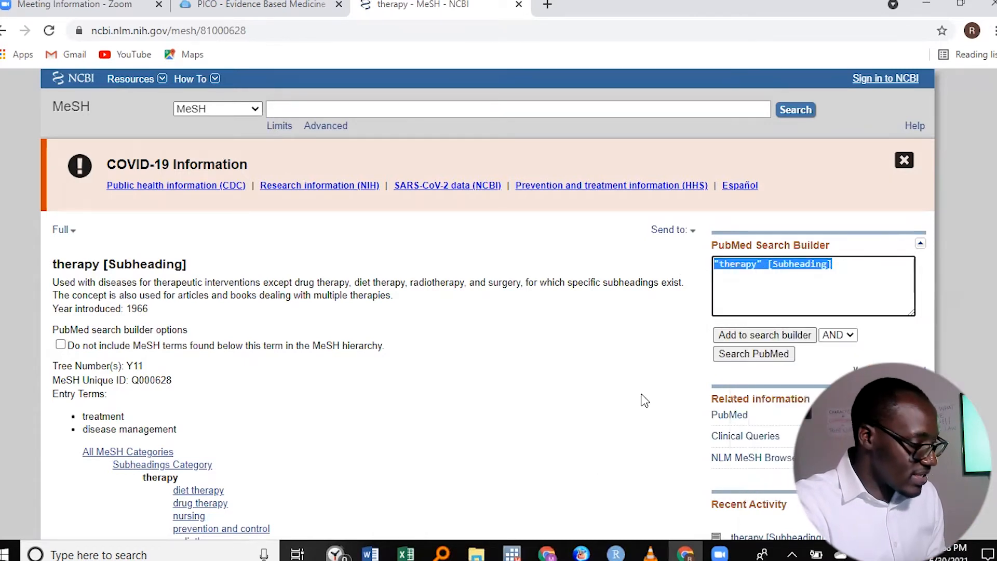
{"action": "left_click", "coordinate": [376, 553]}
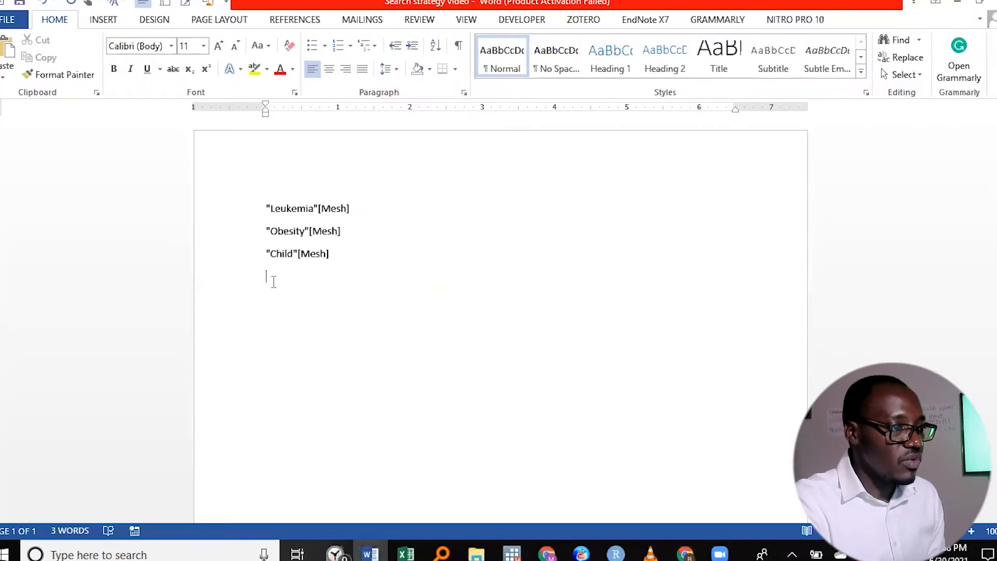
{"action": "right_click", "coordinate": [271, 278]}
{"action": "left_click", "coordinate": [305, 353]}
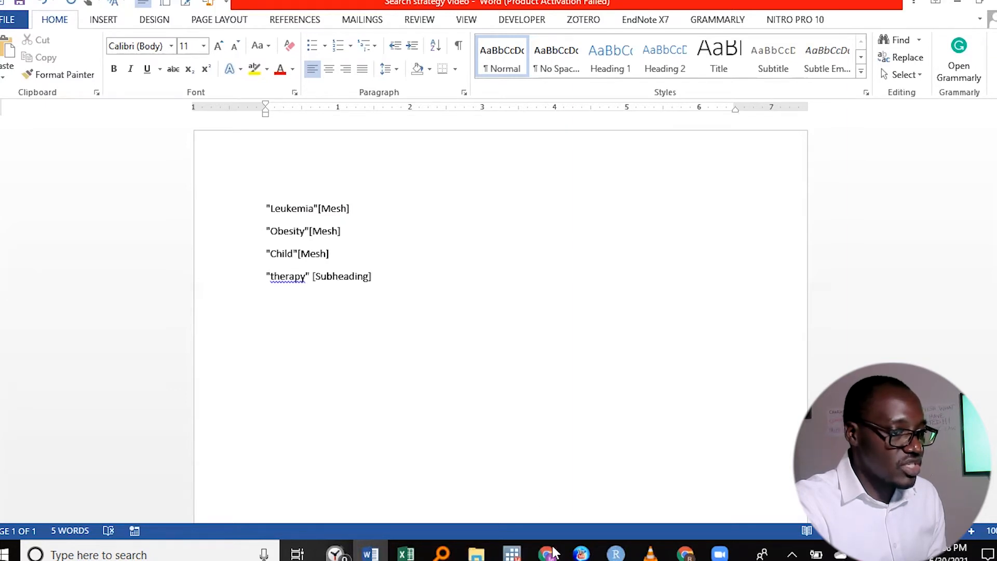
- Switch to Chrome, find PubMed through a Google search for "pubmed" and open its Advanced Search Builder
{"action": "left_click", "coordinate": [685, 553]}
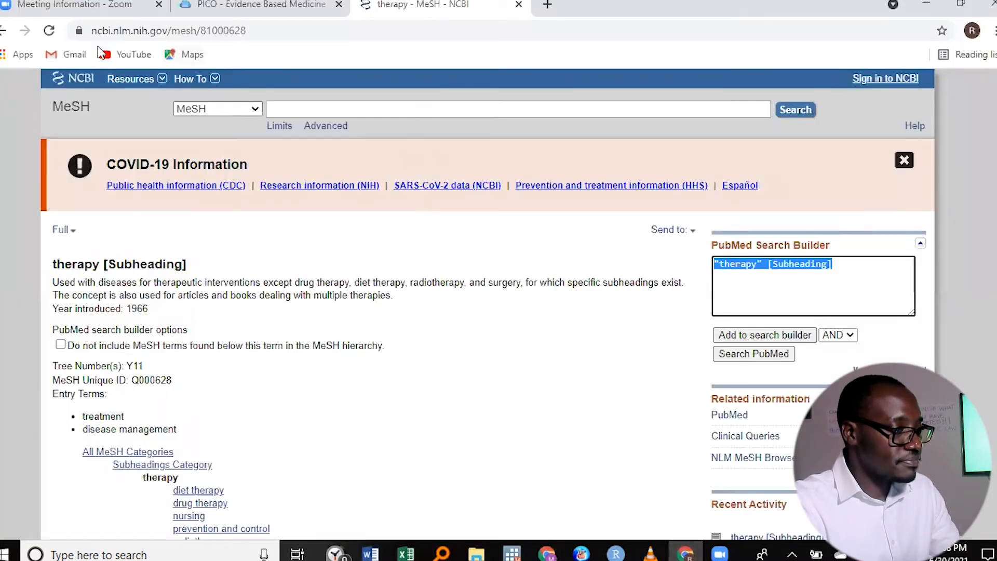
{"action": "left_click", "coordinate": [4, 31]}
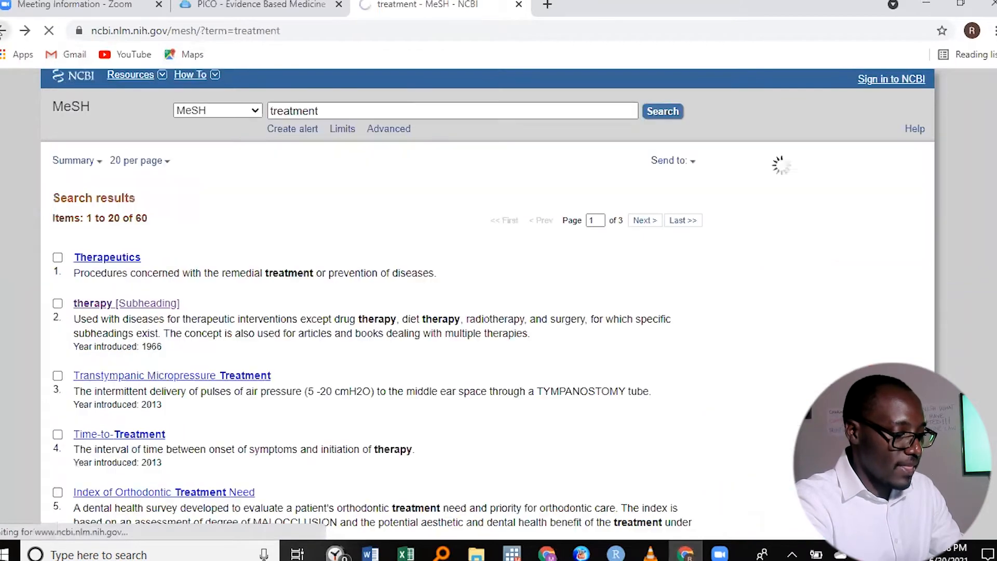
{"action": "left_click", "coordinate": [4, 30]}
{"action": "left_click", "coordinate": [4, 30]}
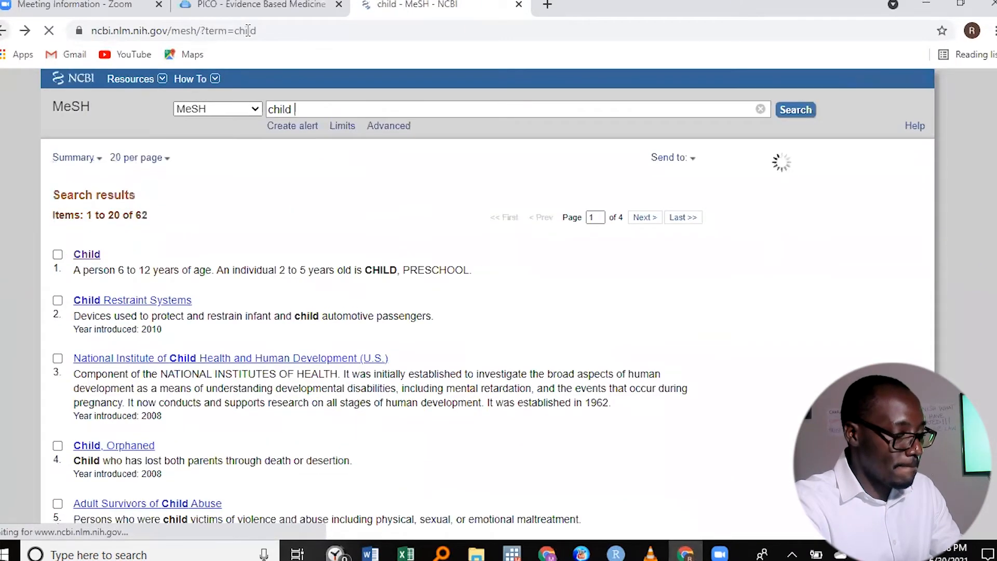
{"action": "left_click", "coordinate": [273, 35]}
{"action": "type", "text": "pu"}
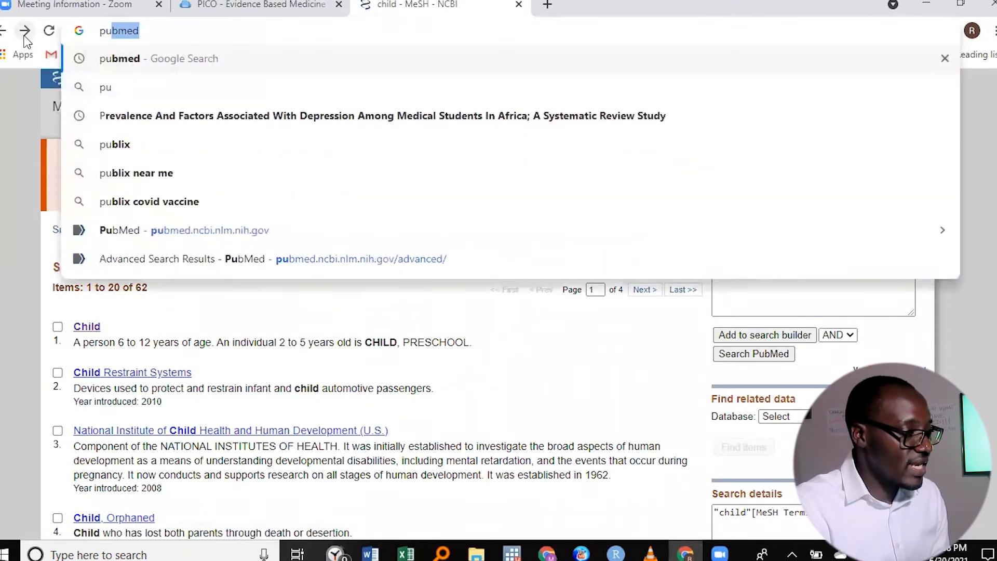
{"action": "left_click", "coordinate": [125, 67]}
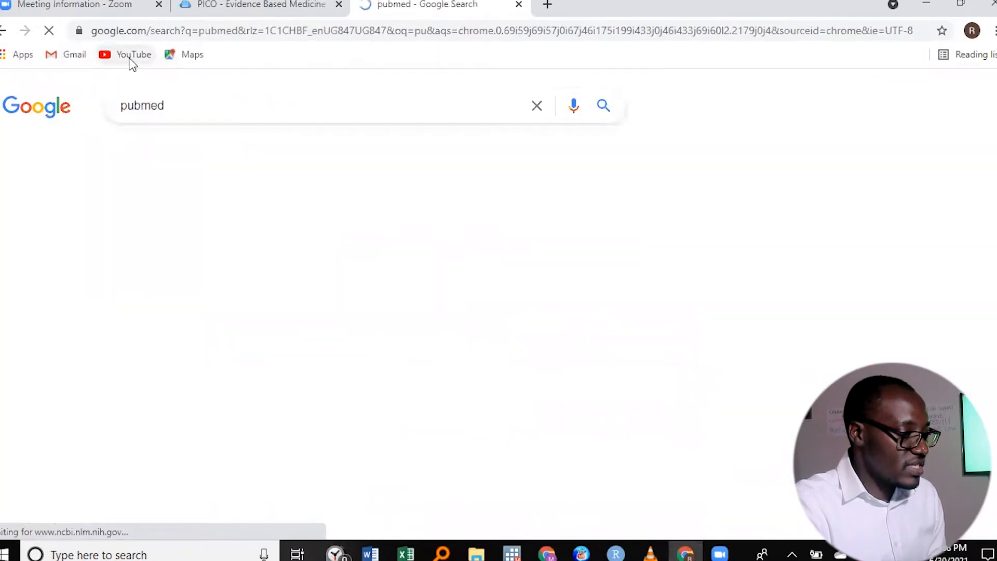
{"action": "left_click", "coordinate": [147, 233]}
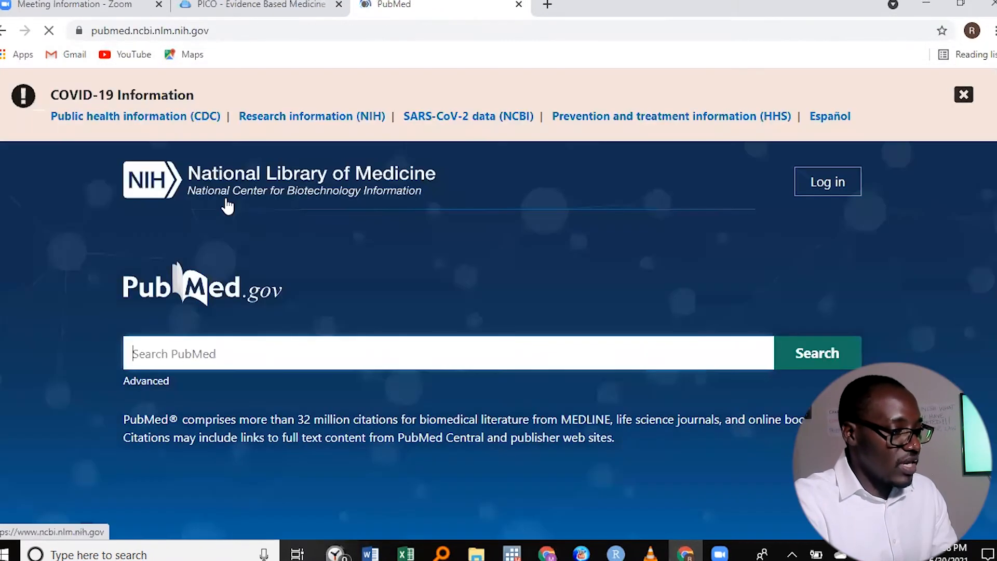
{"action": "left_click", "coordinate": [151, 382]}
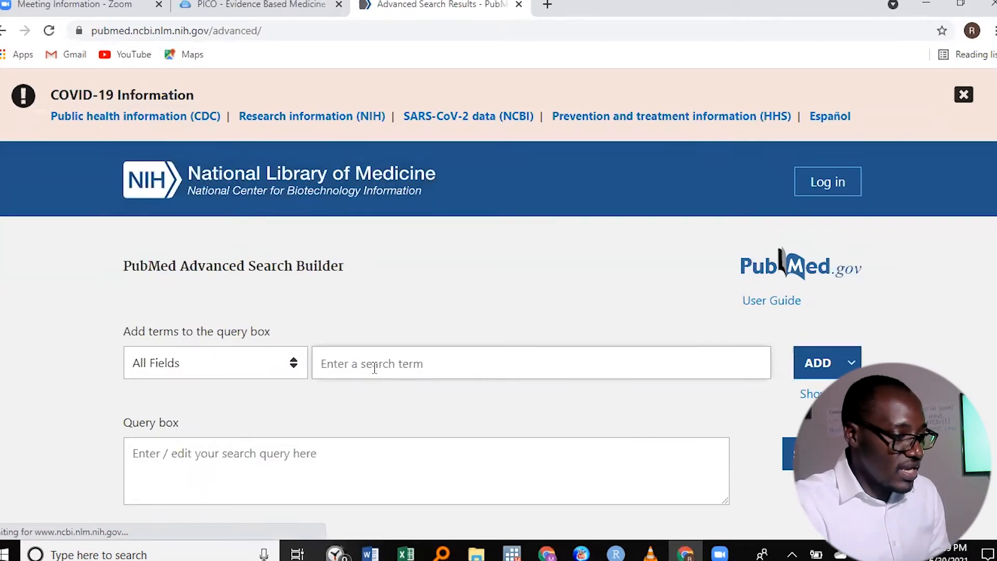
{"action": "left_click", "coordinate": [851, 362]}
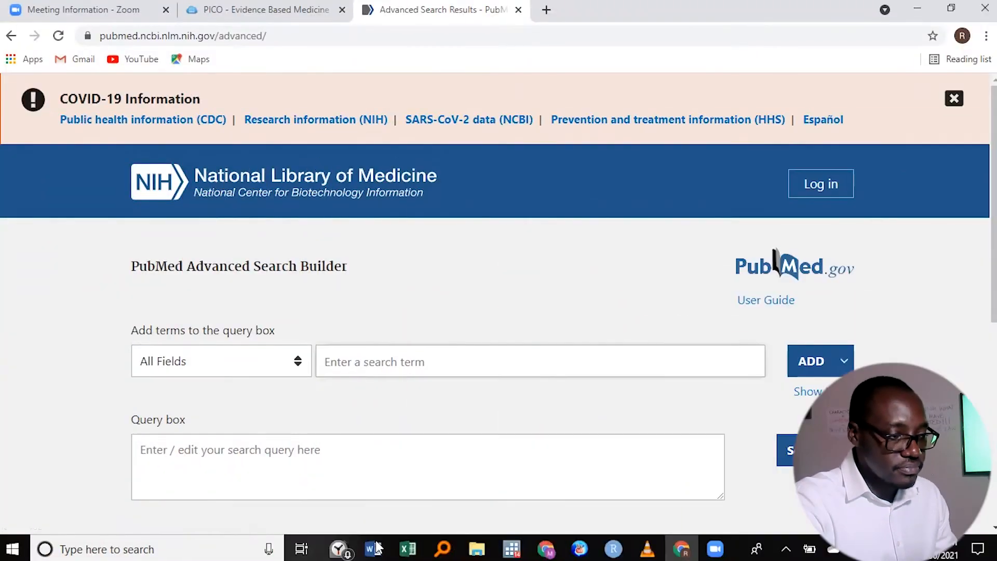
- Copy the "Leukemia"[Mesh] line from the Word document and add it with OR to the query box of PubMed's Advanced Search Builder in Chrome
{"action": "left_click", "coordinate": [373, 548]}
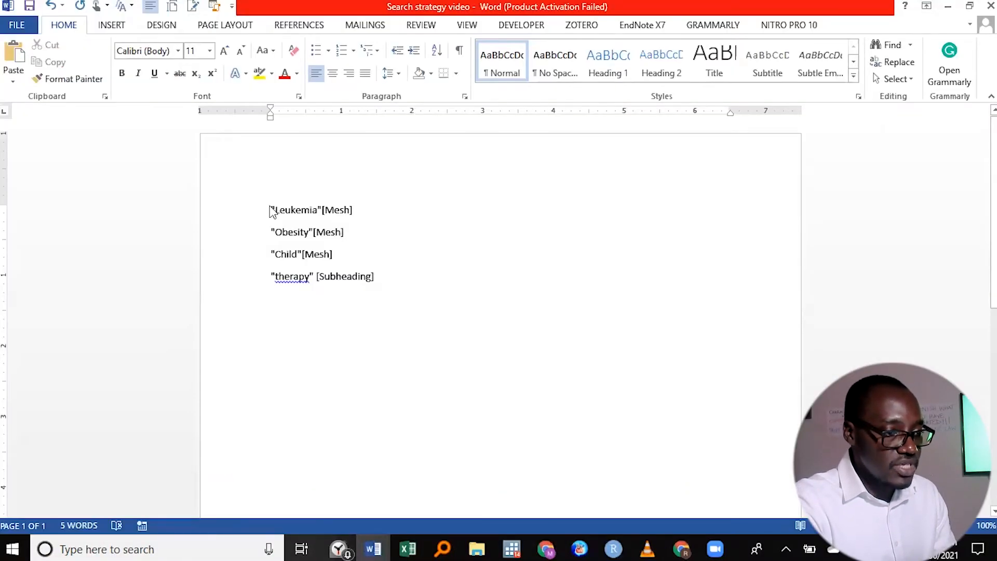
{"action": "triple_click", "coordinate": [312, 218]}
{"action": "right_click", "coordinate": [311, 218]}
{"action": "left_click", "coordinate": [356, 244]}
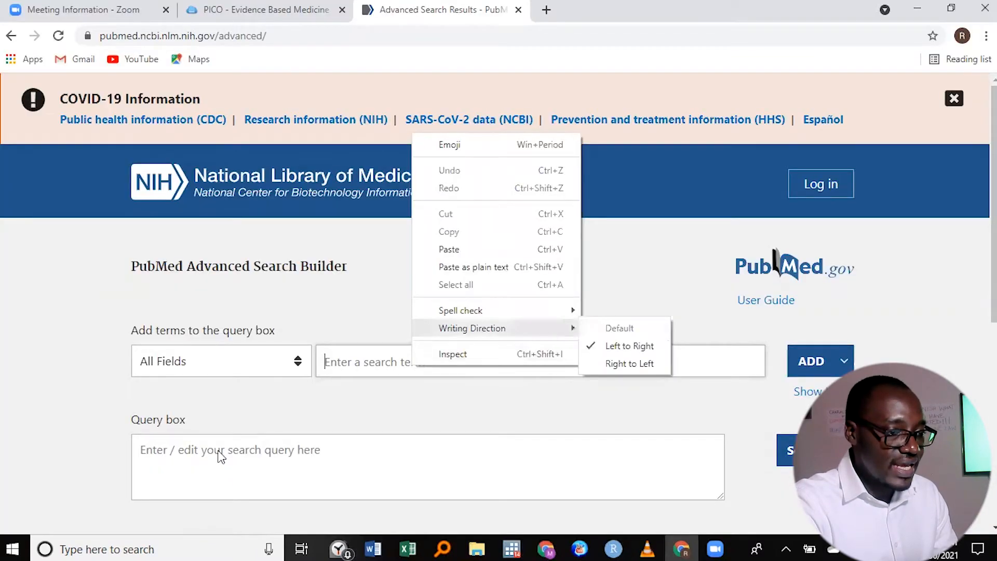
{"action": "left_click", "coordinate": [220, 450]}
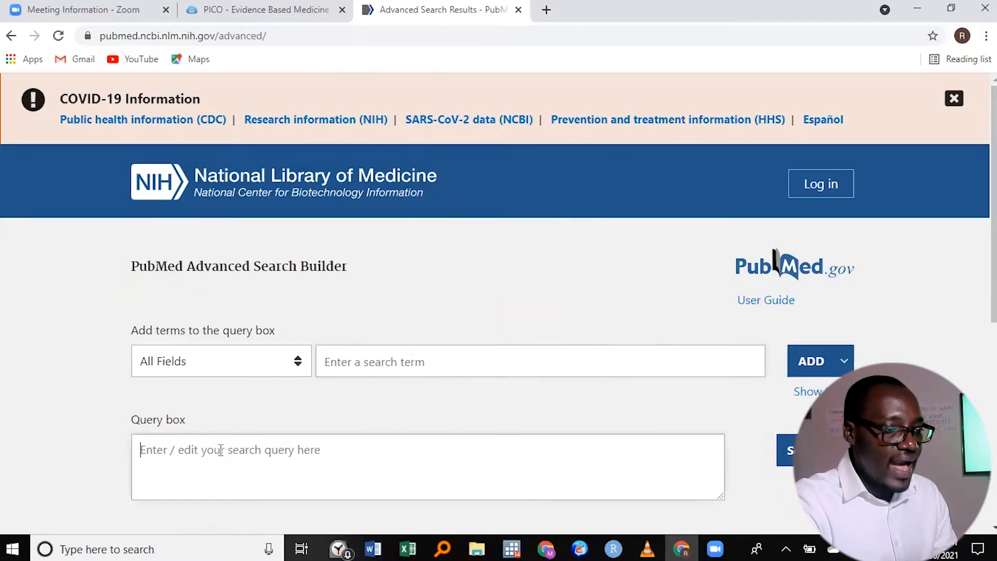
{"action": "right_click", "coordinate": [364, 369]}
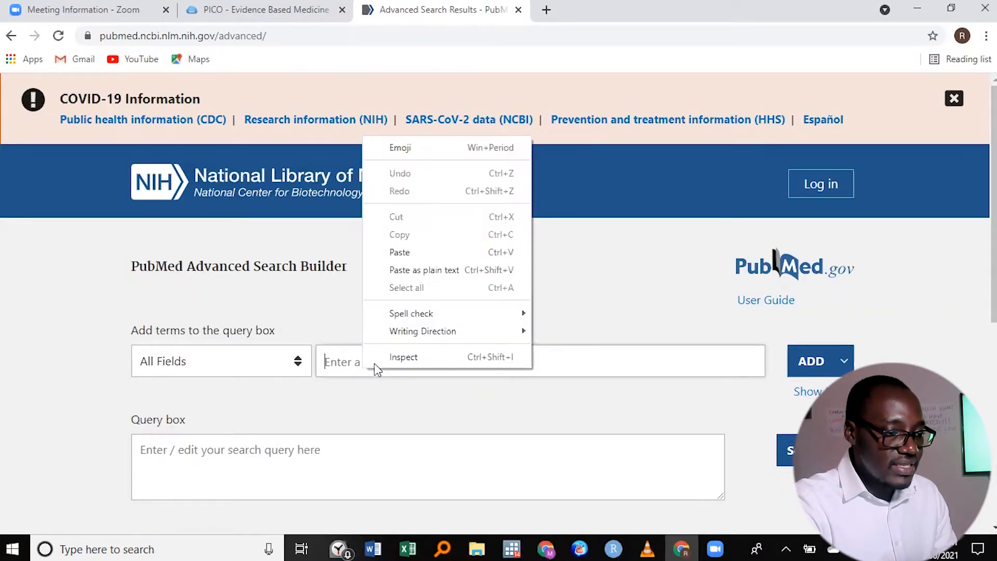
{"action": "left_click", "coordinate": [413, 262]}
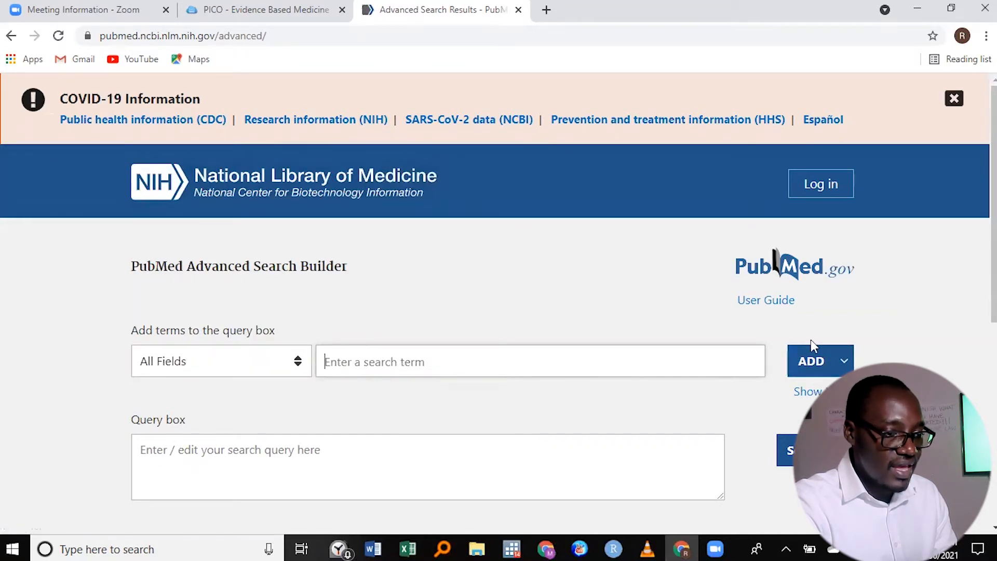
{"action": "left_click", "coordinate": [844, 362]}
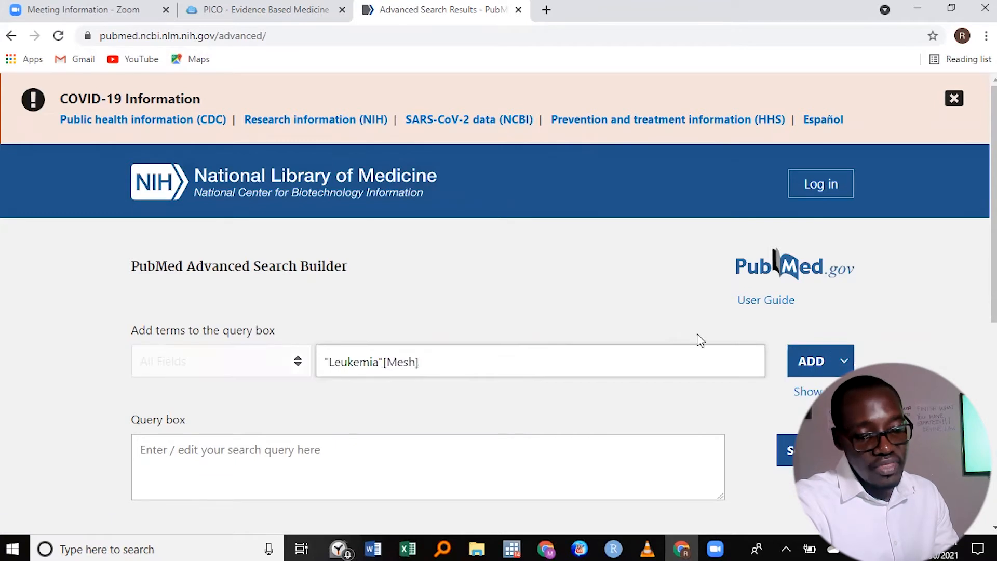
{"action": "left_click", "coordinate": [844, 361]}
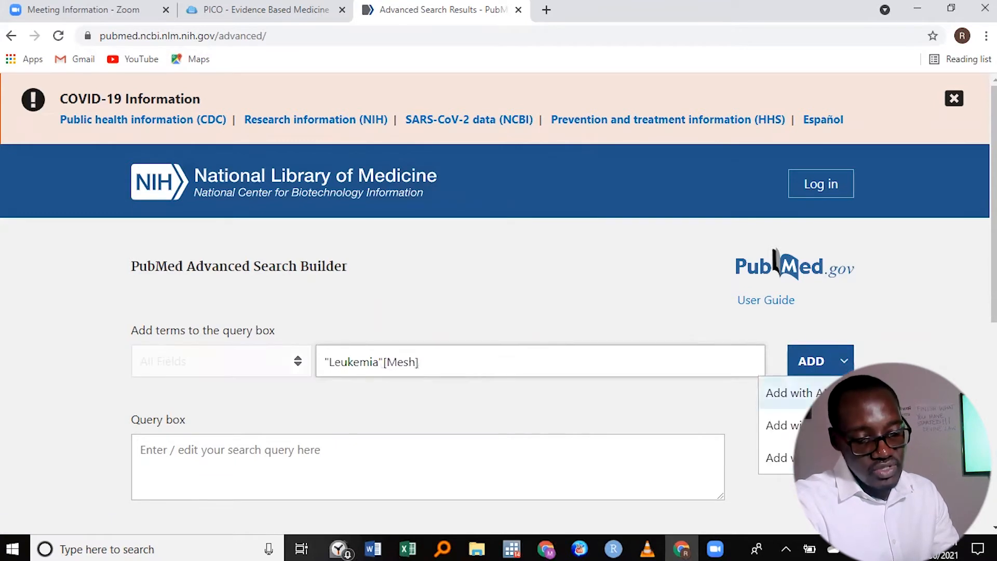
{"action": "left_click", "coordinate": [810, 425]}
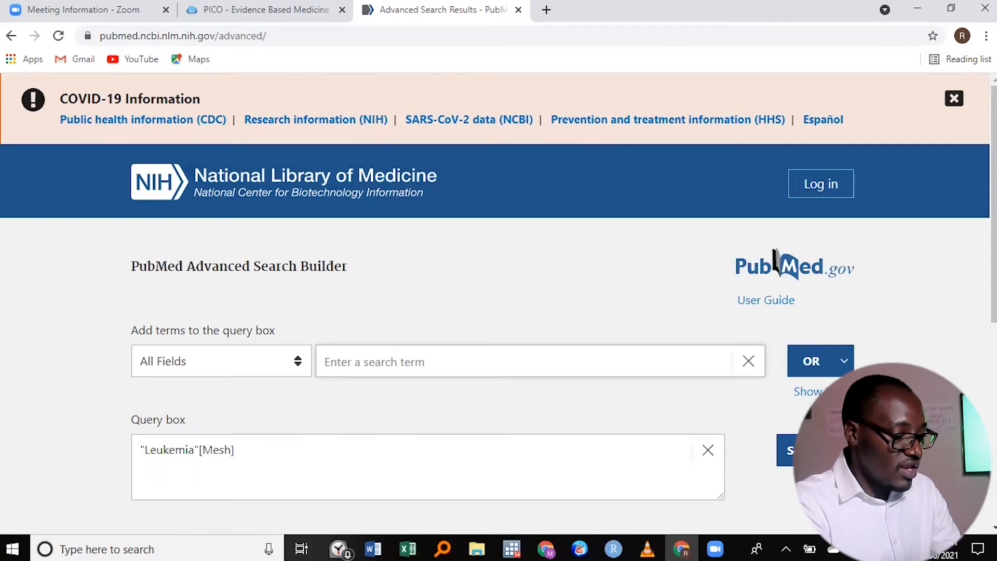
- Extend the leukemia query with the OR terms Blood cancer, Leukemias and Leucemia
{"action": "type", "text": "Leuc"}
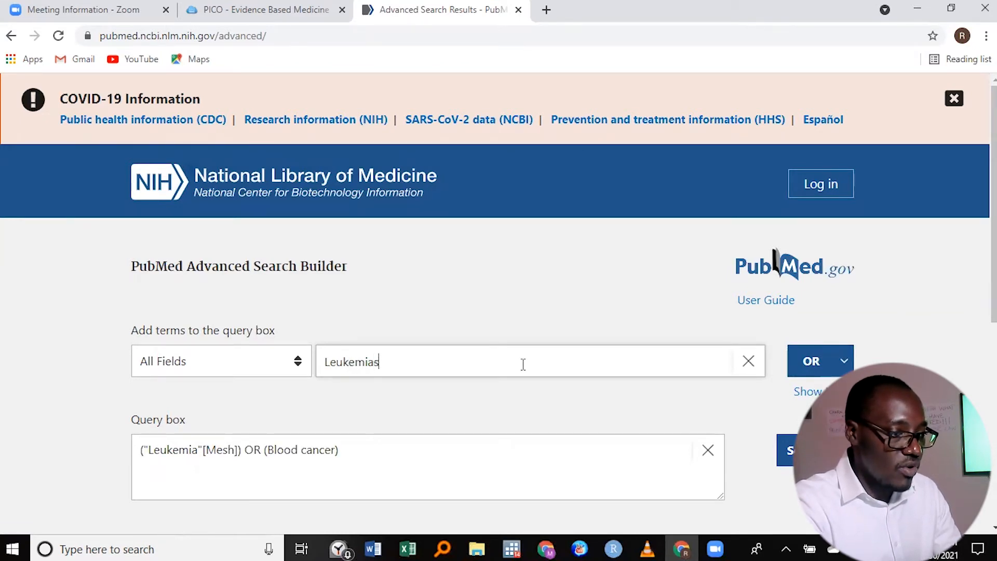
{"action": "left_click", "coordinate": [812, 360]}
{"action": "type", "text": "Leukemi"}
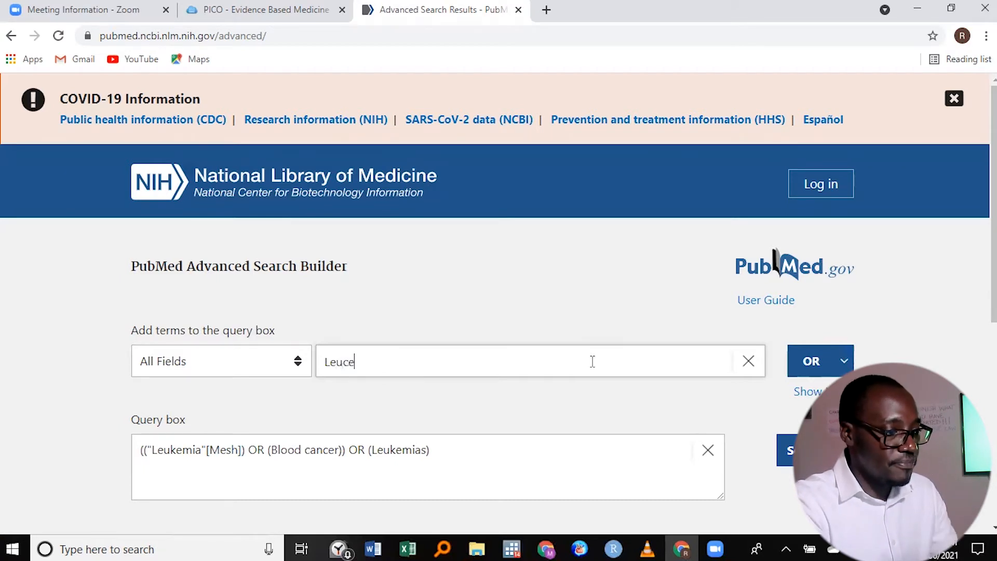
{"action": "left_click", "coordinate": [810, 361]}
- Copy the entire combined leukemia query from the query box
{"action": "left_click_drag", "start_coordinate": [507, 449], "coordinate": [254, 434]}
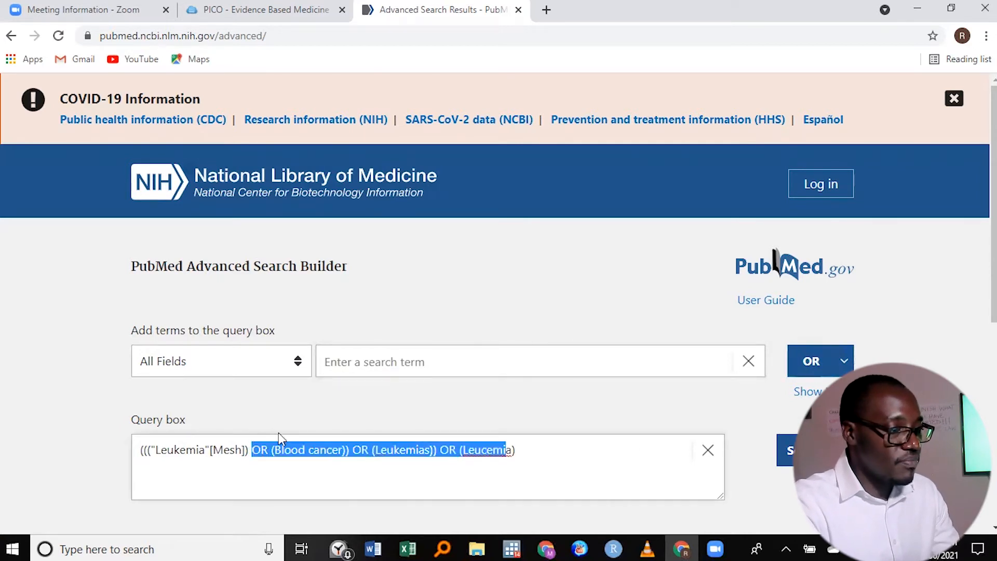
{"action": "left_click", "coordinate": [519, 460]}
{"action": "left_click_drag", "start_coordinate": [571, 457], "coordinate": [126, 455]}
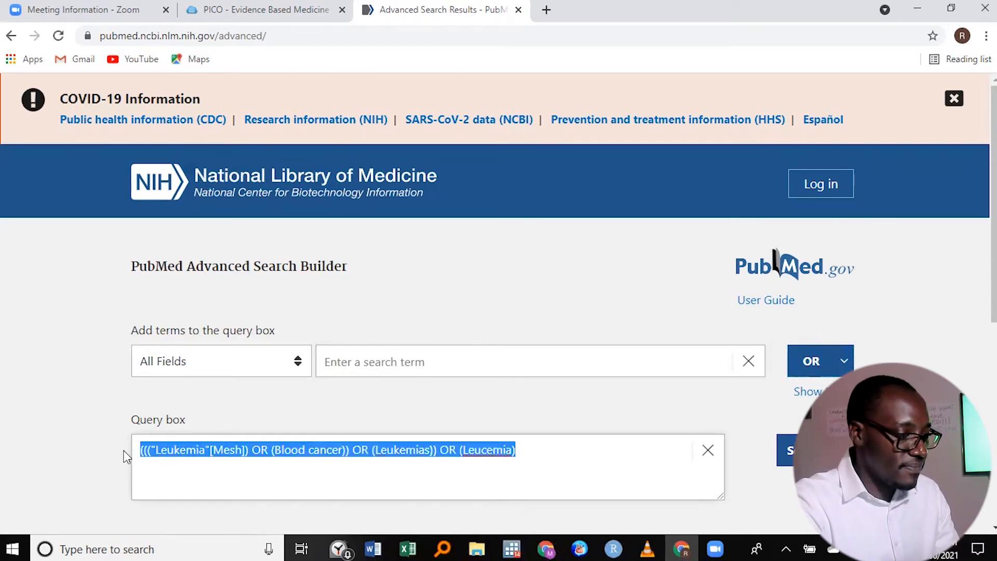
{"action": "right_click", "coordinate": [279, 449]}
{"action": "left_click", "coordinate": [341, 276]}
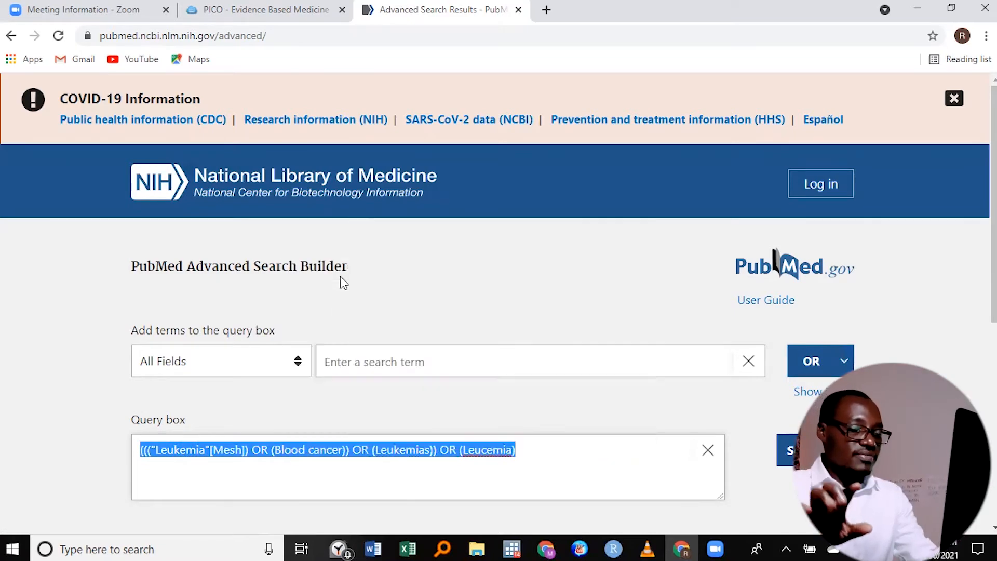
- In the Word document, add the bold heading "Component 1" below the term list and paste the combined leukemia query under it
{"action": "key", "text": "alt+Tab"}
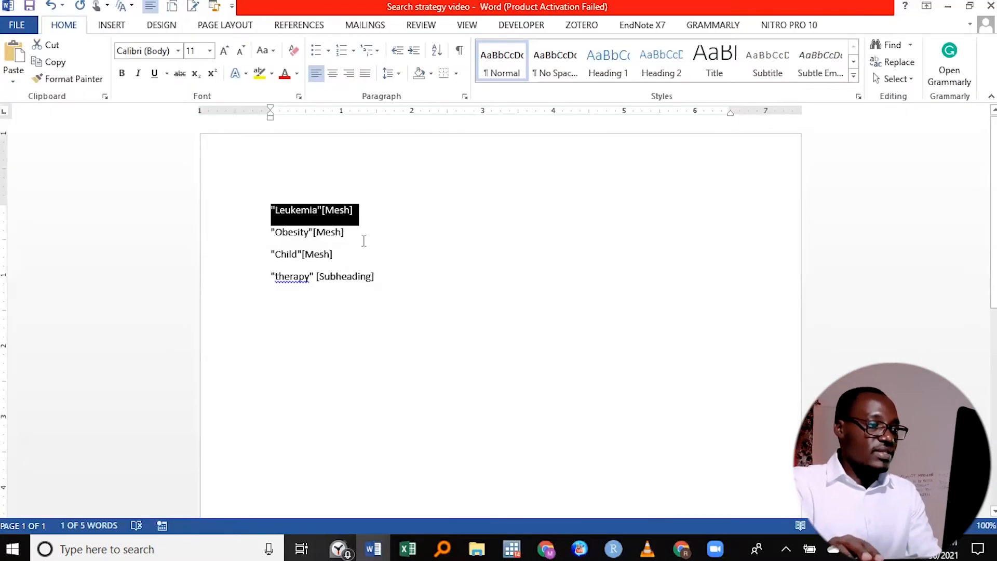
{"action": "left_click", "coordinate": [388, 206]}
{"action": "left_click", "coordinate": [416, 273]}
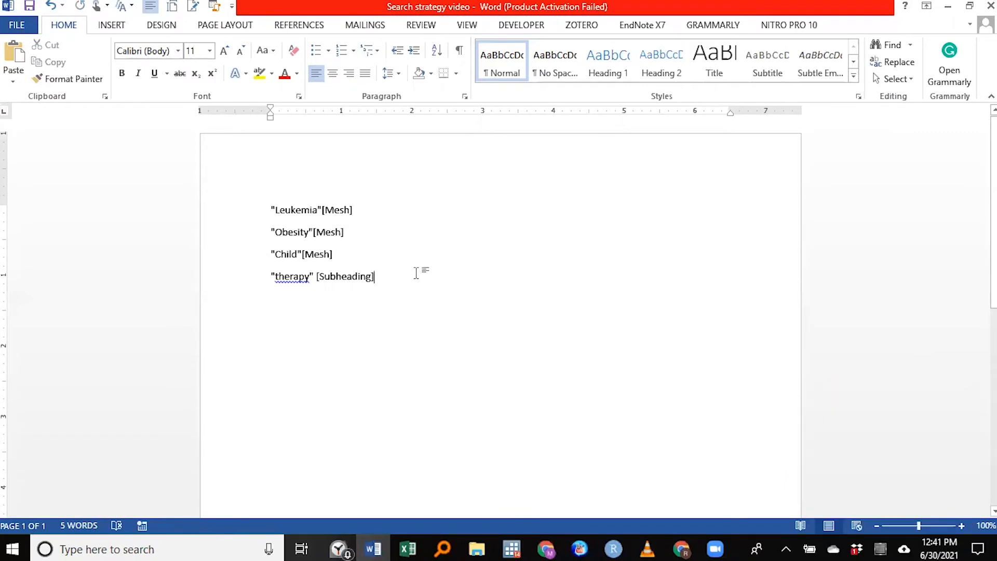
{"action": "key", "text": "Return"}
{"action": "key", "text": "Return"}
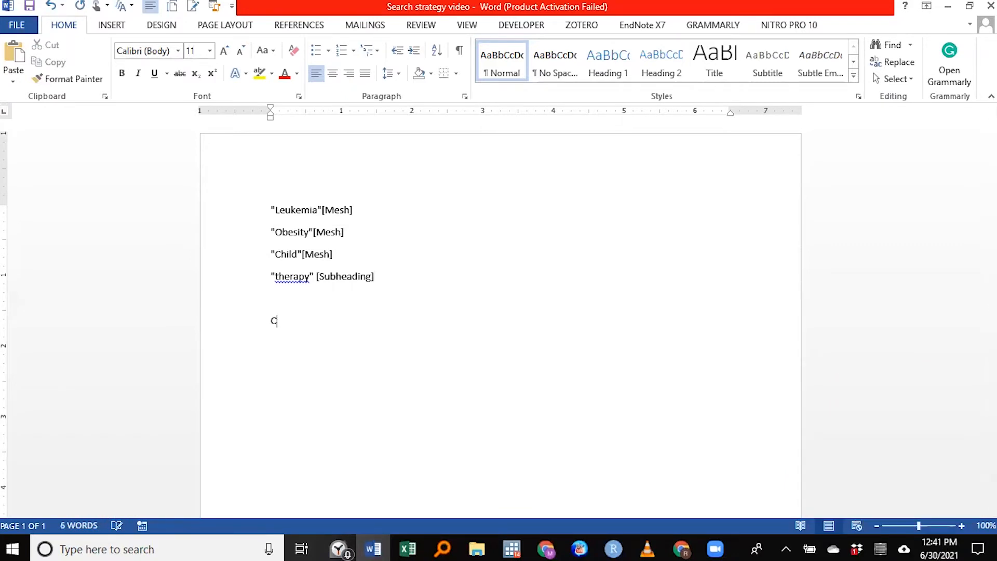
{"action": "type", "text": "Component 1"}
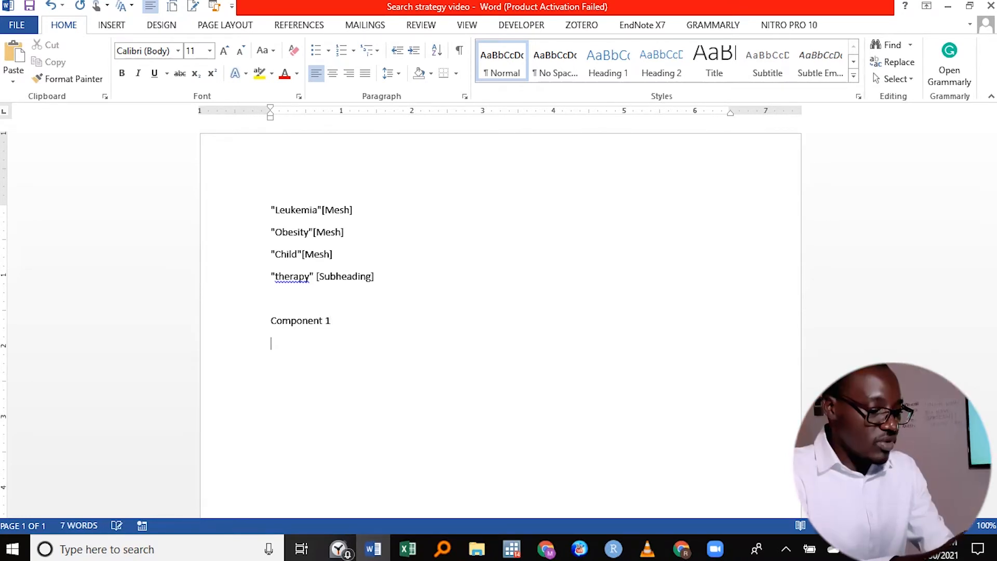
{"action": "right_click", "coordinate": [301, 356]}
{"action": "left_click", "coordinate": [330, 202]}
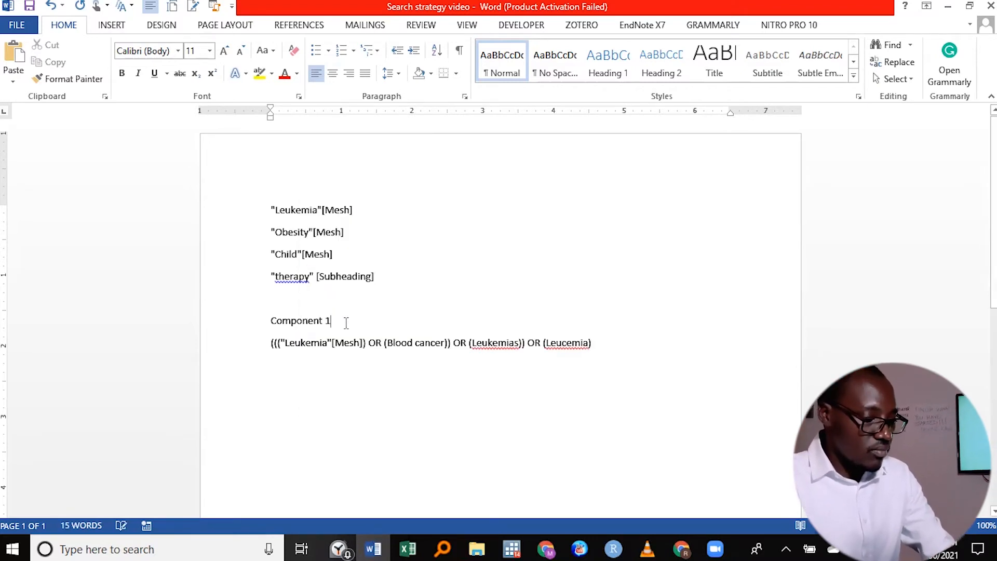
{"action": "left_click", "coordinate": [248, 320]}
{"action": "left_click", "coordinate": [276, 363]}
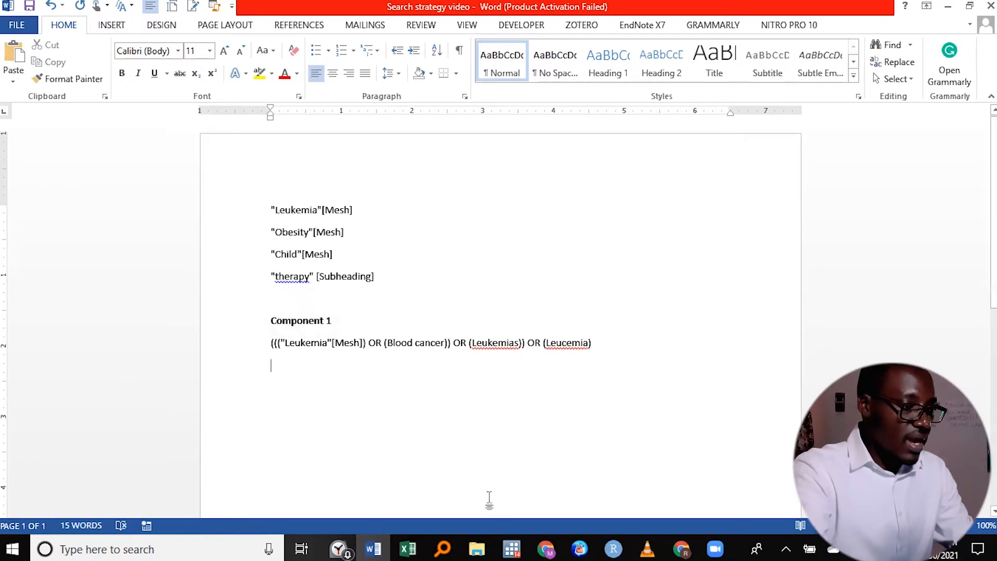
- Switch back to PubMed in Chrome and clear the leukemia query from the query box
{"action": "left_click", "coordinate": [682, 548]}
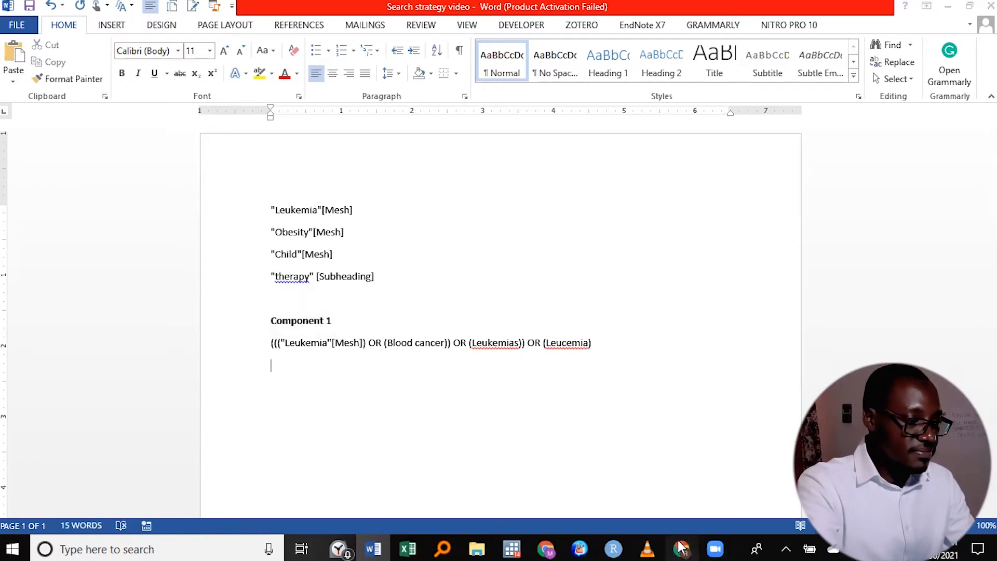
{"action": "key", "text": "BackSpace"}
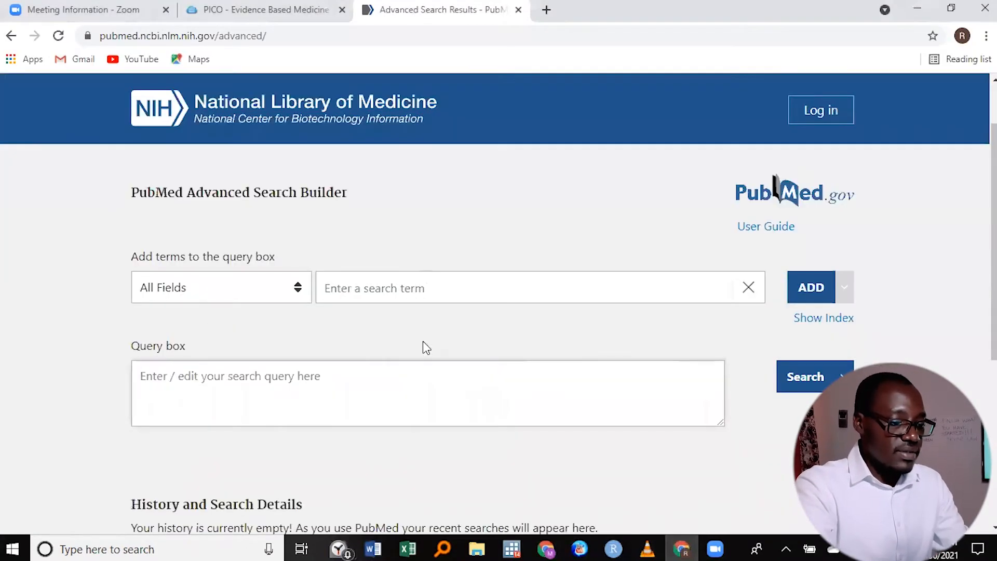
{"action": "left_click", "coordinate": [386, 289]}
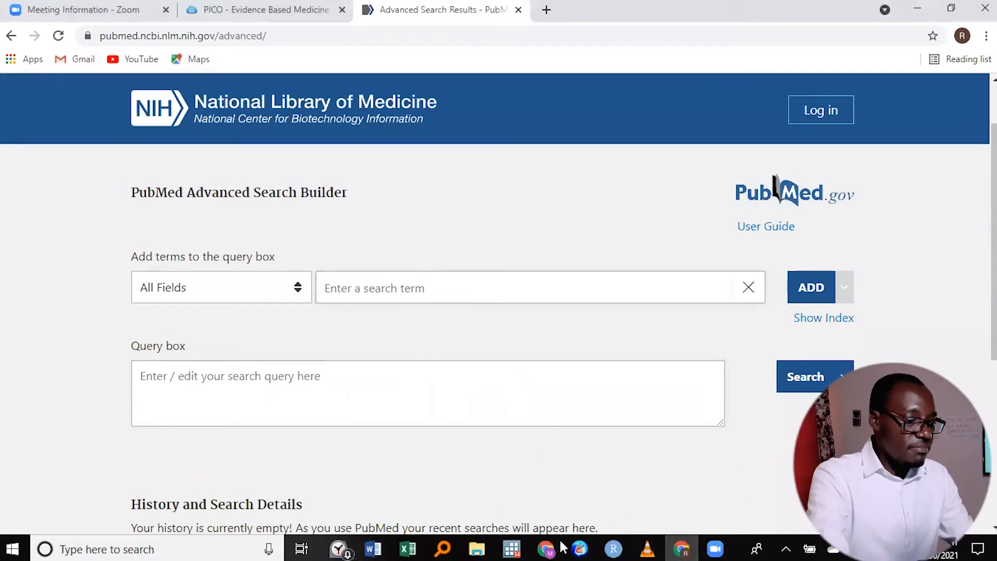
- Copy the "Obesity"[Mesh] line from the Word document and add it with OR to the PubMed query box
{"action": "left_click", "coordinate": [372, 548]}
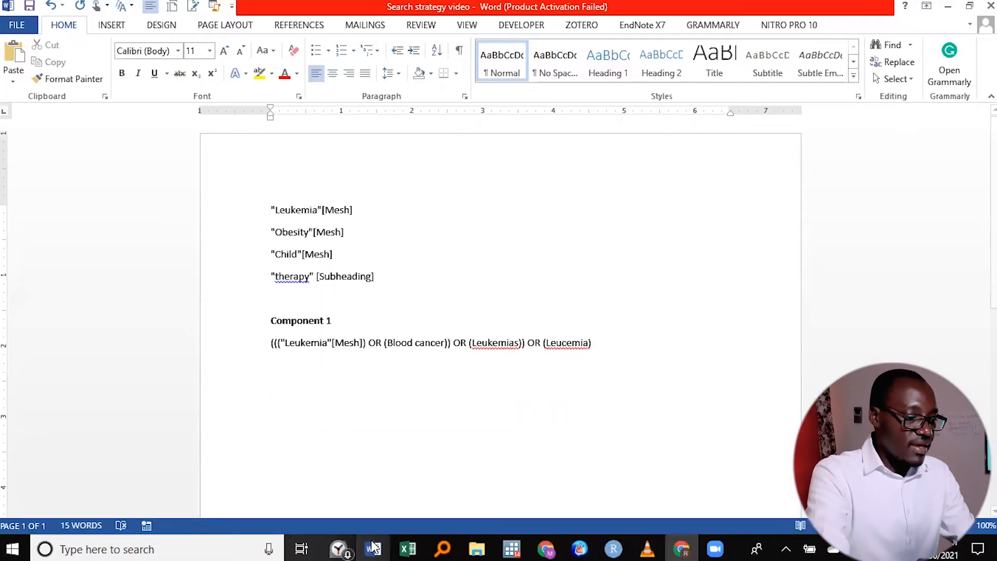
{"action": "triple_click", "coordinate": [272, 235]}
{"action": "right_click", "coordinate": [279, 242]}
{"action": "left_click", "coordinate": [289, 266]}
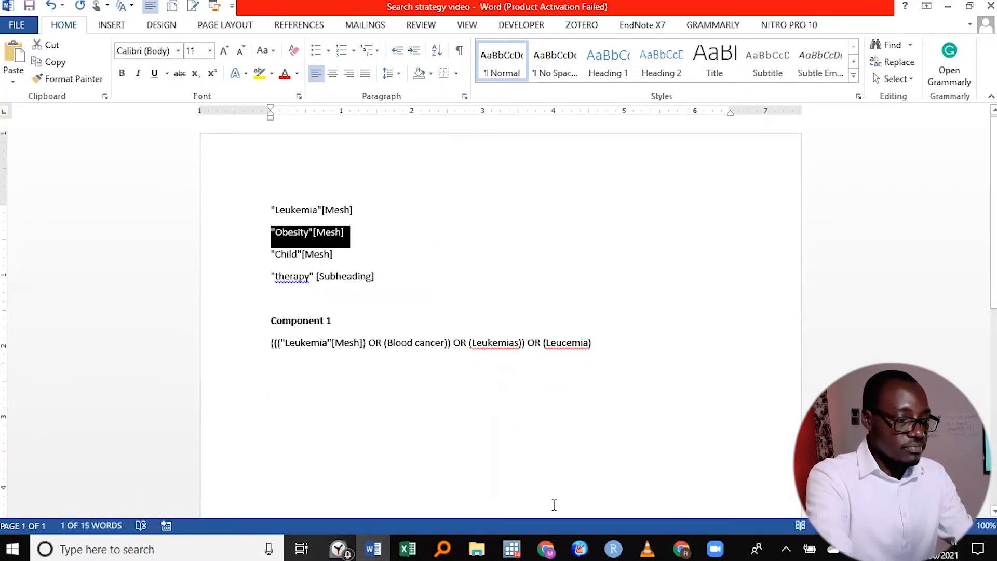
{"action": "left_click", "coordinate": [681, 548]}
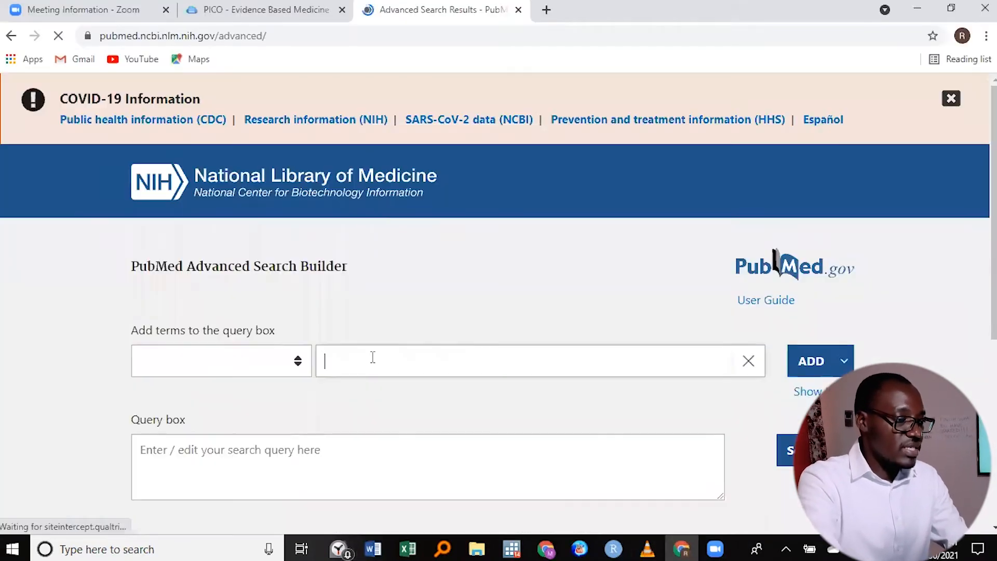
{"action": "right_click", "coordinate": [373, 357]}
{"action": "left_click", "coordinate": [407, 243]}
{"action": "left_click", "coordinate": [842, 361]}
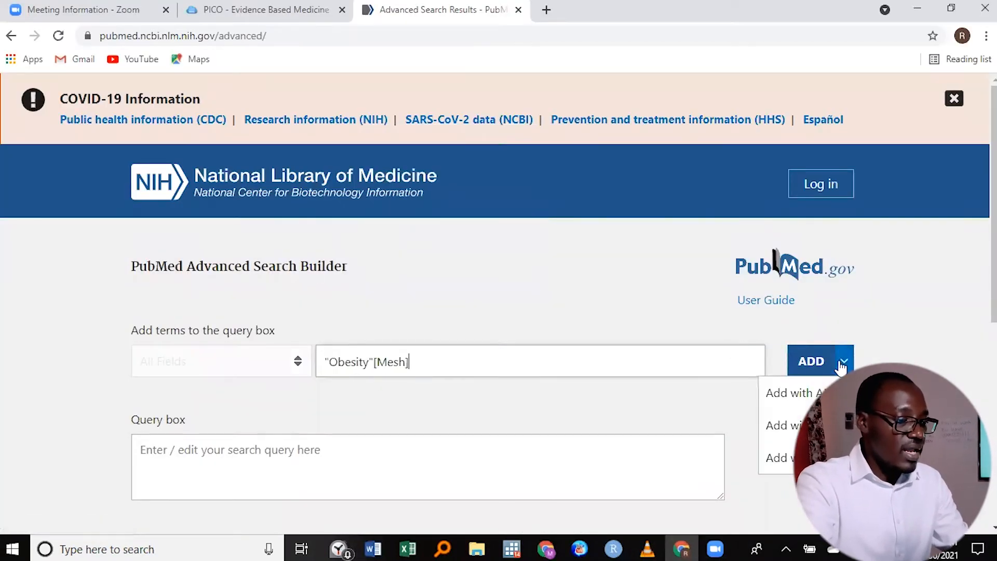
{"action": "left_click", "coordinate": [782, 425]}
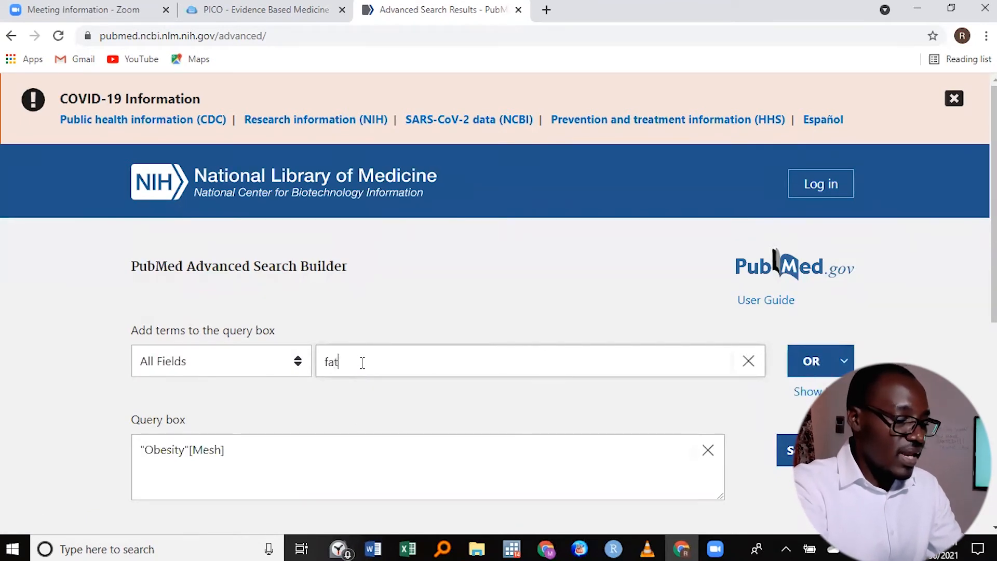
- Extend the obesity query with the OR terms fatness, overweight and high BMI
{"action": "type", "text": "ness"}
{"action": "left_click", "coordinate": [814, 362]}
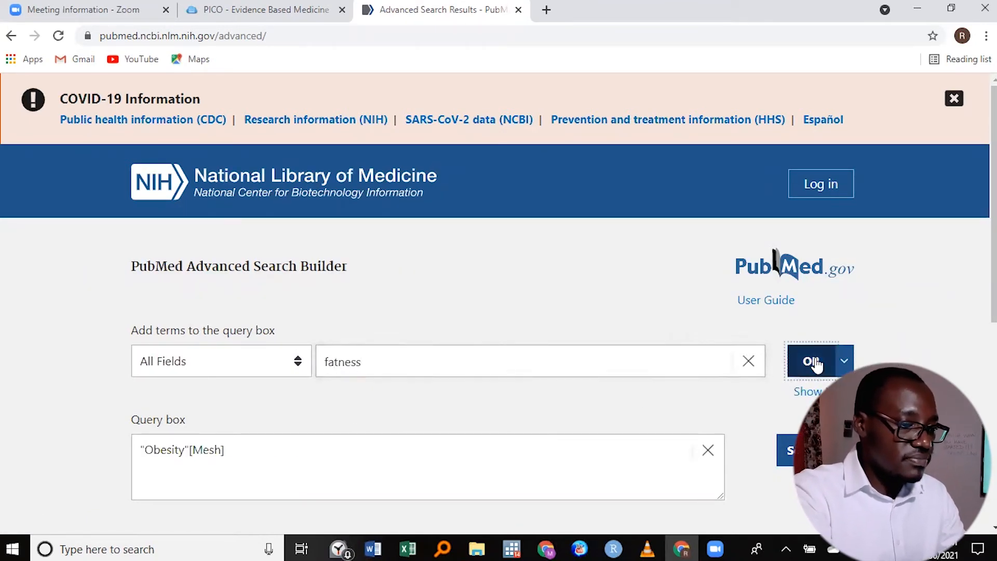
{"action": "type", "text": "overw"}
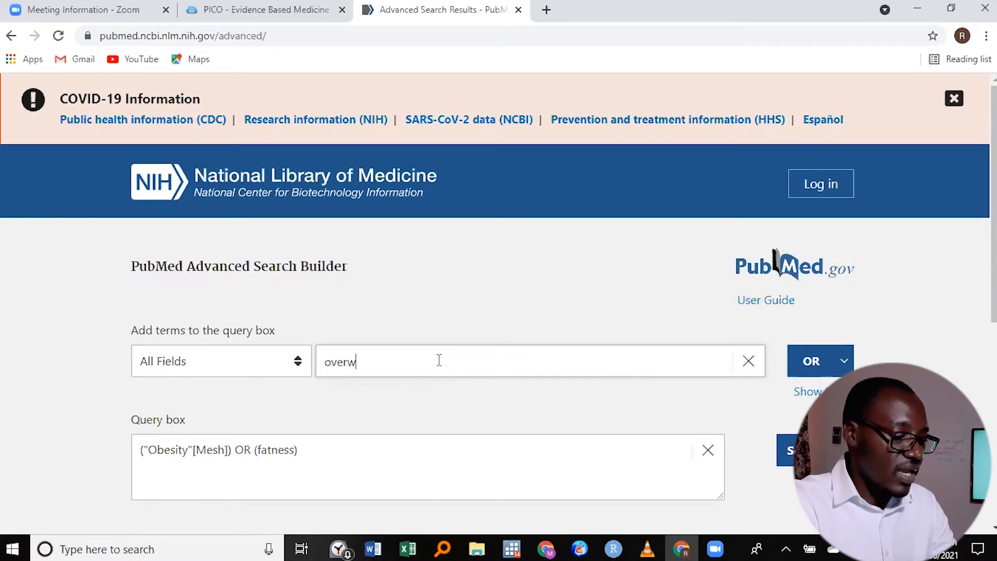
{"action": "type", "text": "eight"}
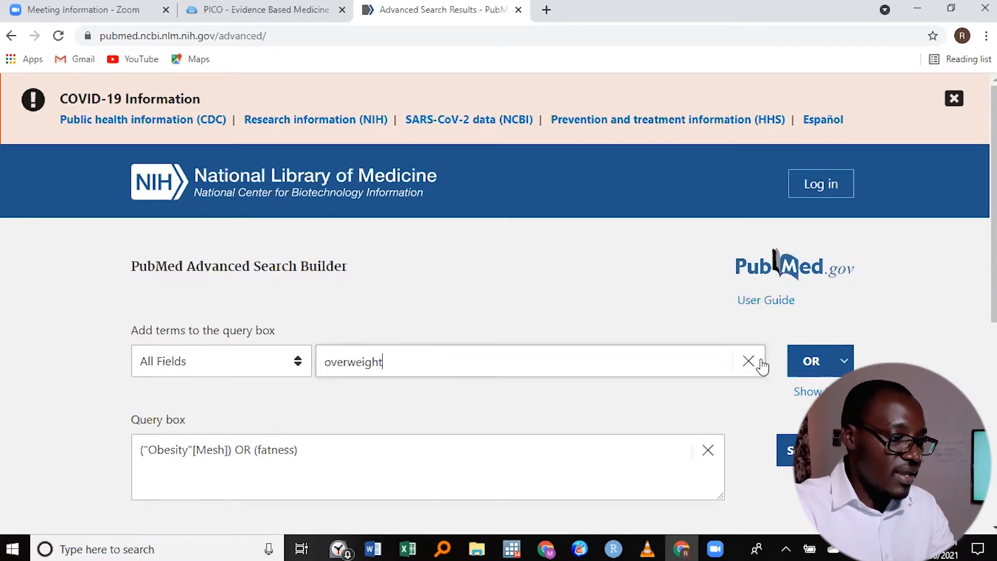
{"action": "left_click", "coordinate": [811, 361]}
{"action": "type", "text": "high BMI"}
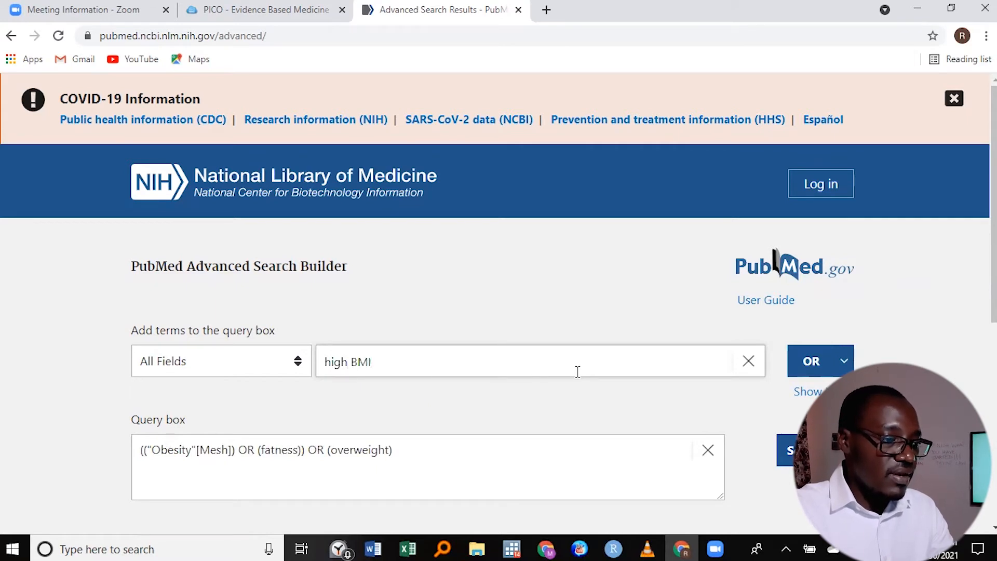
{"action": "left_click", "coordinate": [808, 348]}
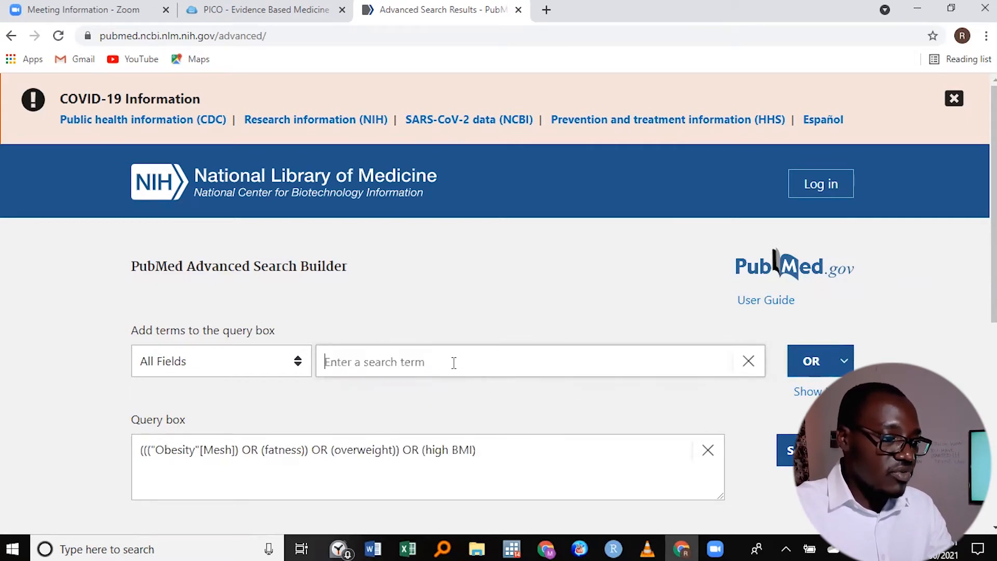
- Copy the combined obesity query from PubMed into the Word document under a new bold heading "Component 2" below Component 1
{"action": "left_click_drag", "start_coordinate": [478, 453], "coordinate": [138, 459]}
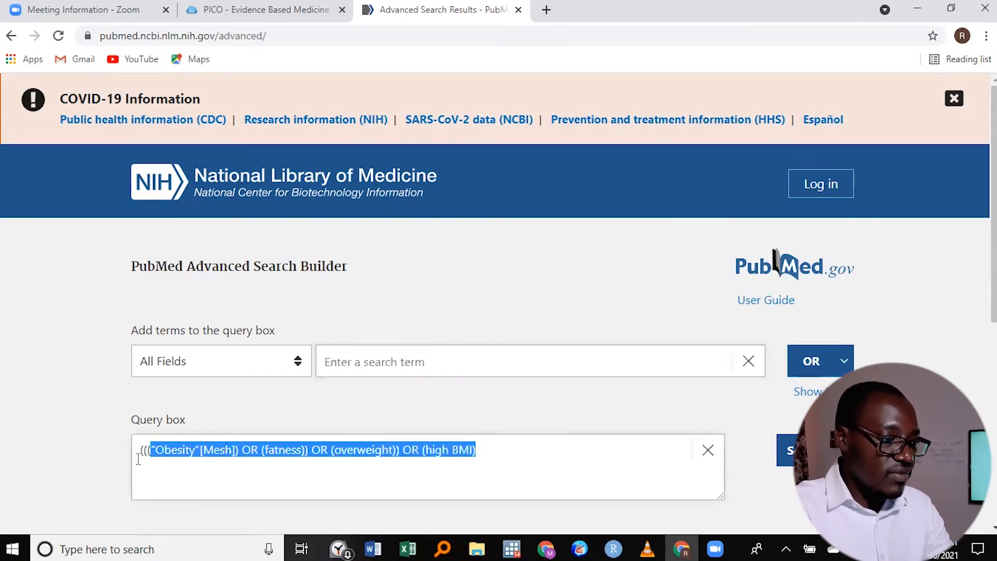
{"action": "right_click", "coordinate": [242, 450]}
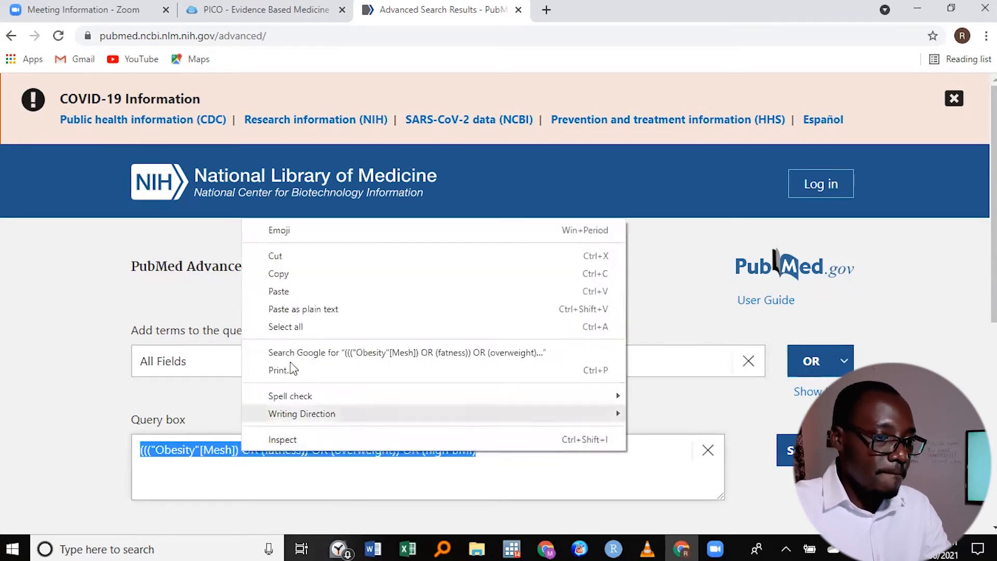
{"action": "left_click", "coordinate": [301, 282]}
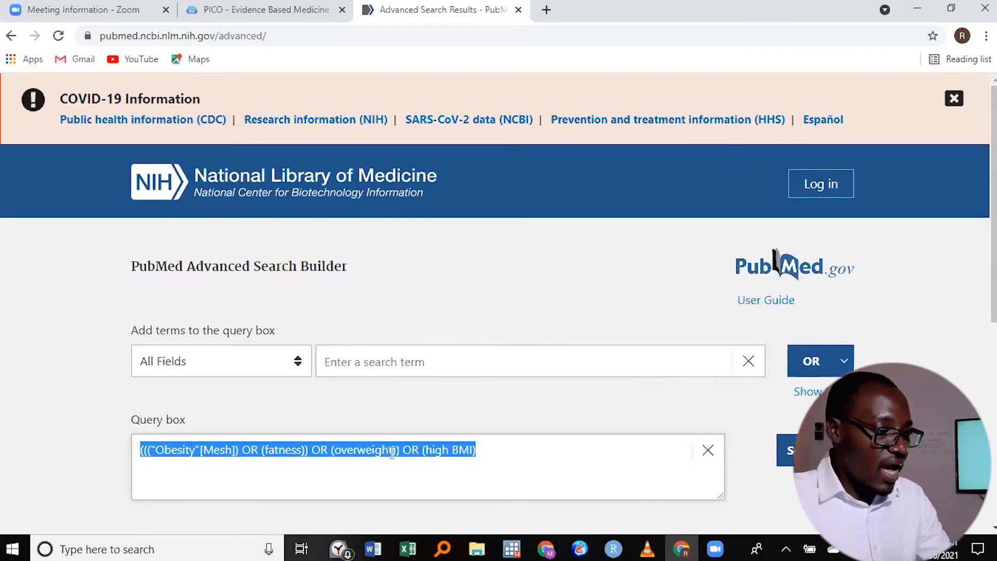
{"action": "left_click", "coordinate": [373, 548]}
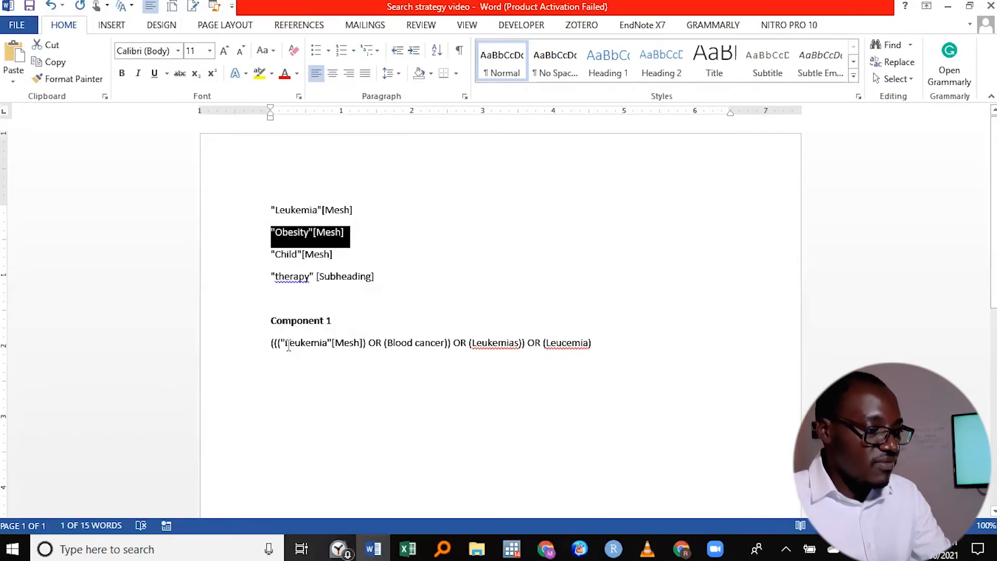
{"action": "left_click", "coordinate": [307, 370]}
{"action": "type", "text": "Component 2"}
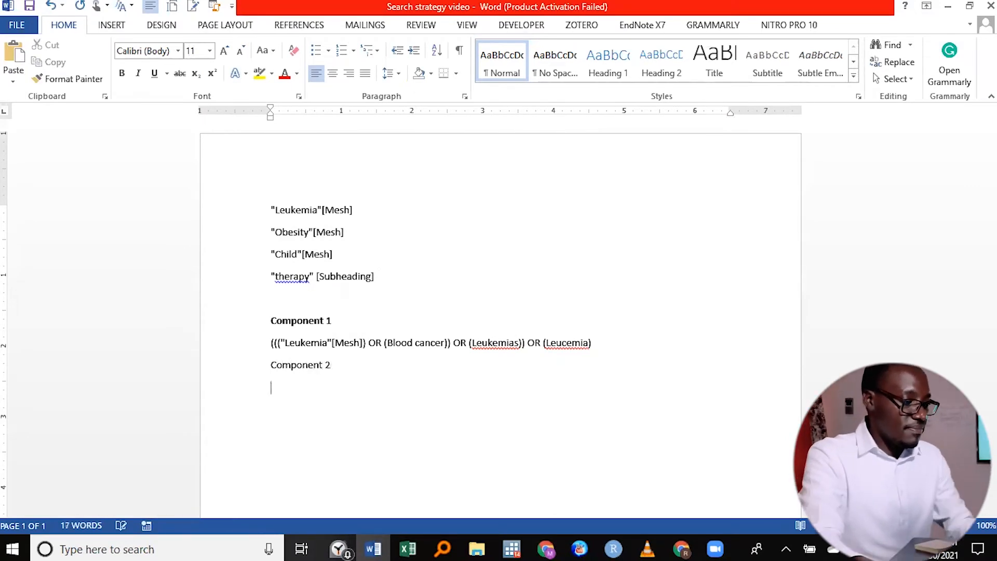
{"action": "right_click", "coordinate": [279, 396]}
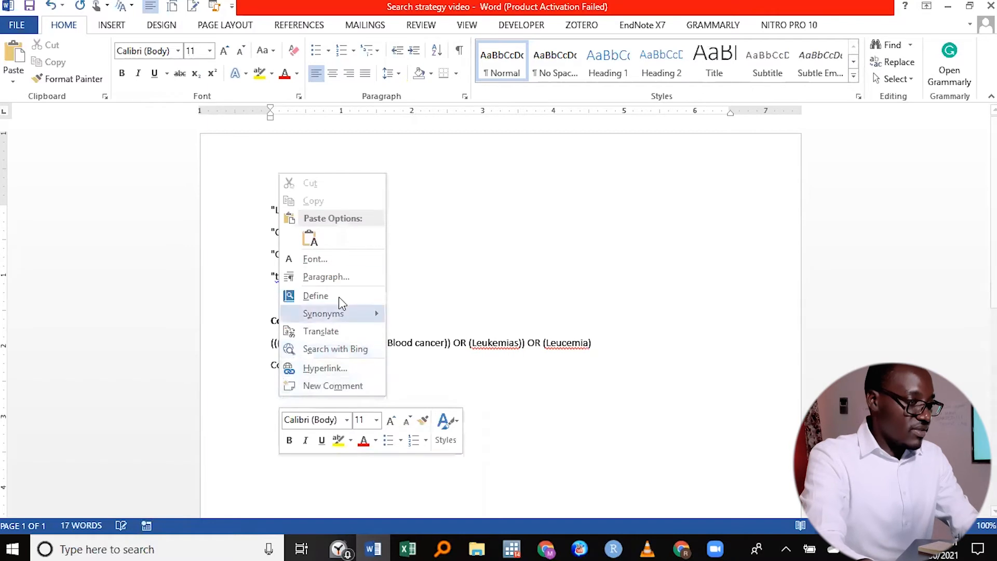
{"action": "left_click", "coordinate": [312, 240]}
{"action": "triple_click", "coordinate": [334, 365]}
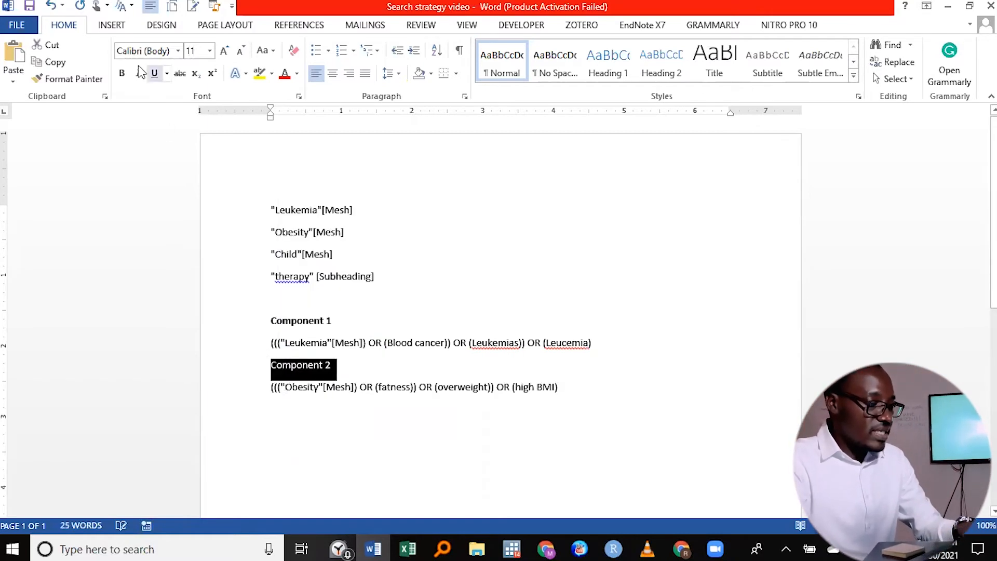
{"action": "key", "text": "ctrl+b"}
- Add the bold heading "Component 3" below the obesity query, with an empty line under it
{"action": "left_click", "coordinate": [559, 386]}
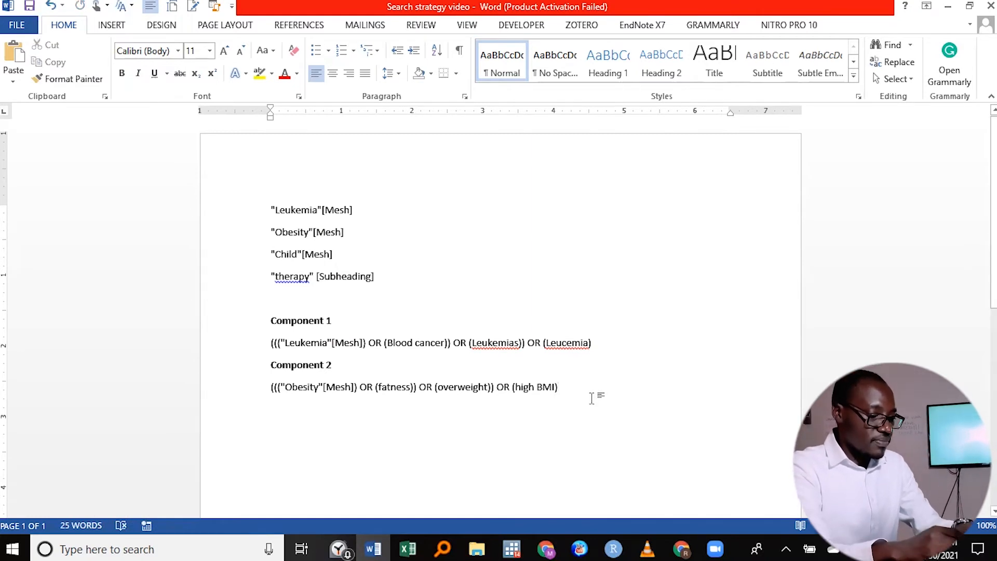
{"action": "key", "text": "Return"}
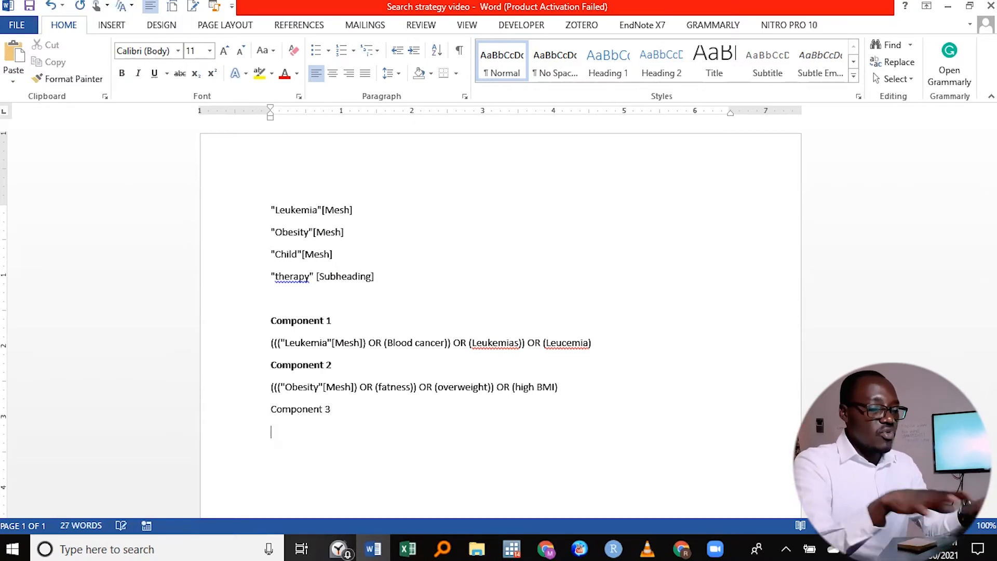
{"action": "key", "text": "shift+Up"}
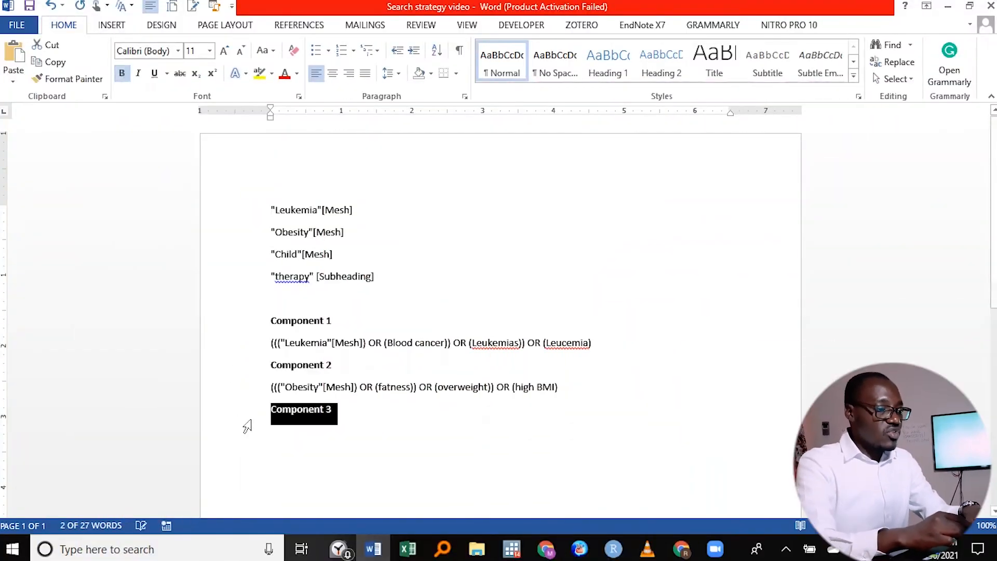
{"action": "left_click", "coordinate": [270, 436]}
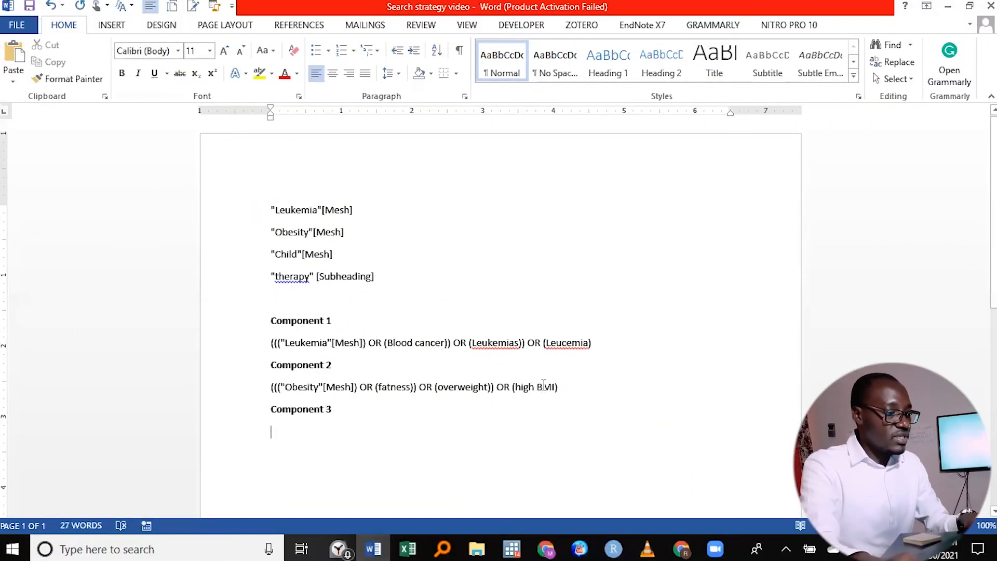
- Copy the combined leukemia query under Component 1 in the Word document
{"action": "left_click_drag", "start_coordinate": [597, 343], "coordinate": [271, 344]}
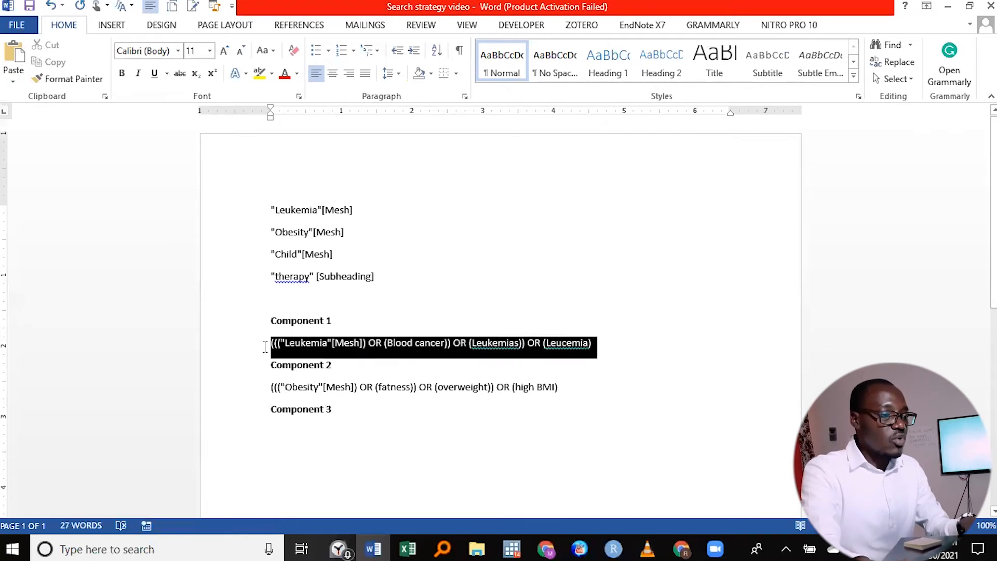
{"action": "right_click", "coordinate": [375, 361]}
{"action": "left_click", "coordinate": [362, 152]}
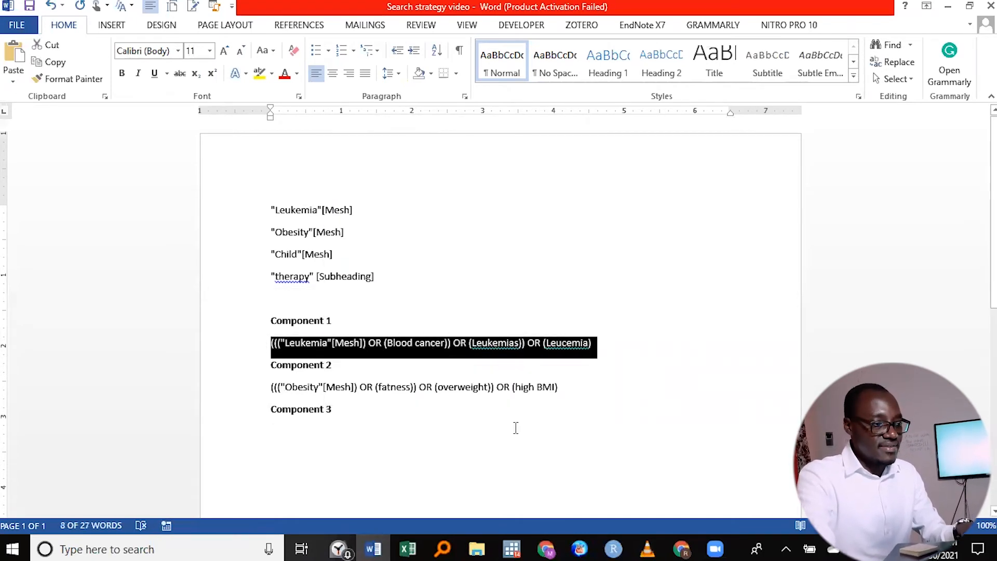
- Switch to Chrome, search Google for pubmed and reopen the PubMed Advanced Search Builder with an empty query box
{"action": "left_click", "coordinate": [682, 548]}
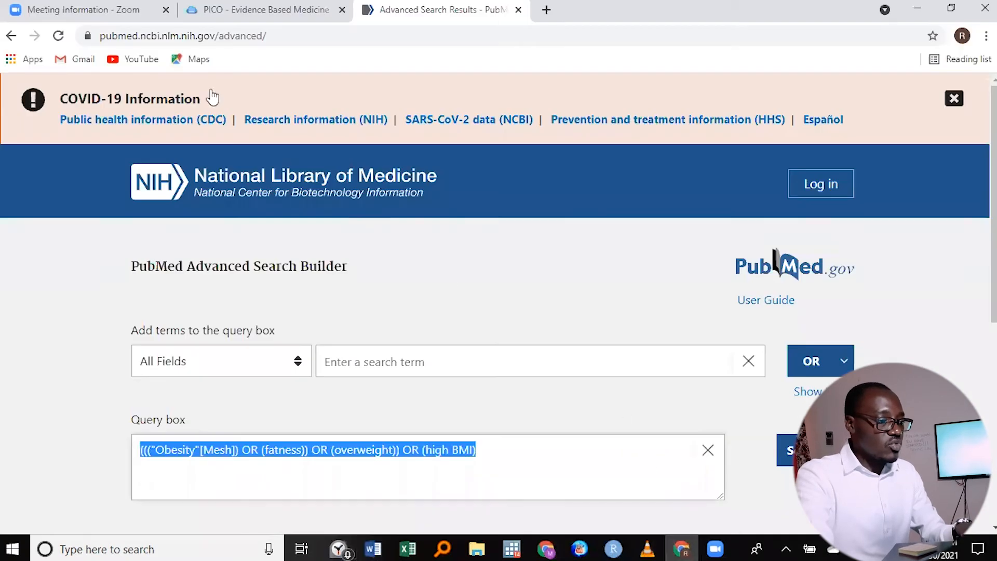
{"action": "left_click", "coordinate": [117, 37]}
{"action": "type", "text": "piun"}
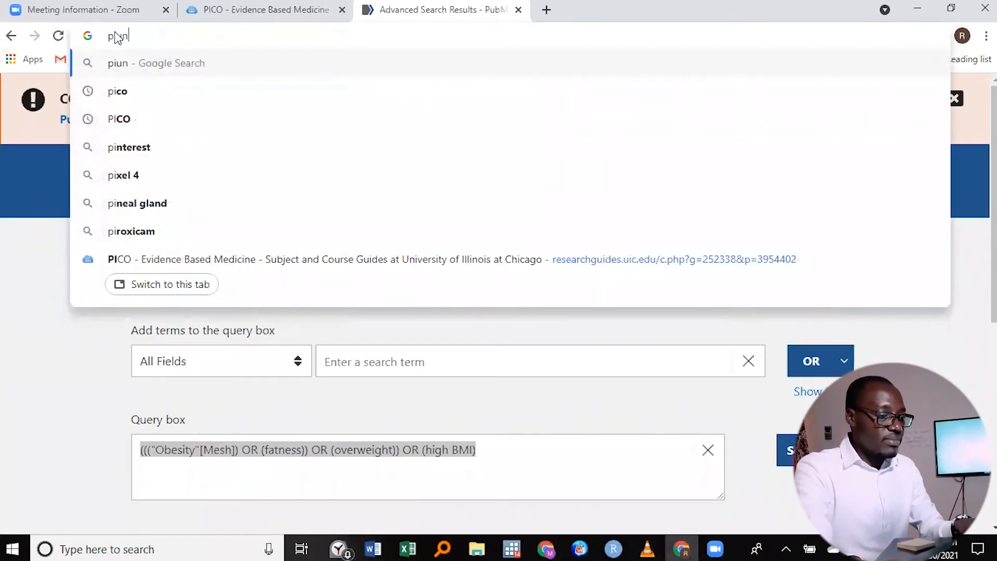
{"action": "key", "text": "BackSpace"}
{"action": "type", "text": "bm"}
{"action": "left_click", "coordinate": [122, 88]}
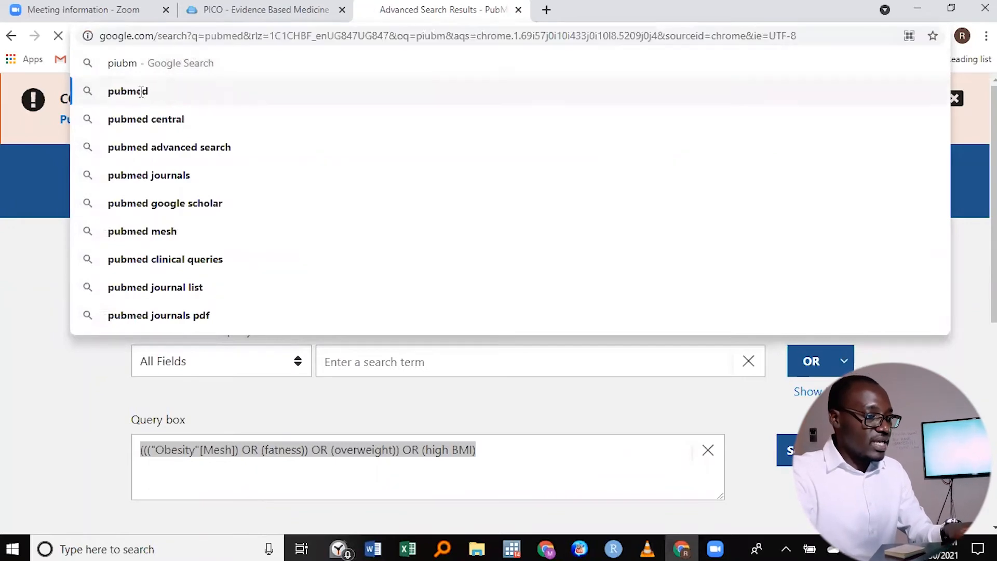
{"action": "left_click", "coordinate": [155, 237]}
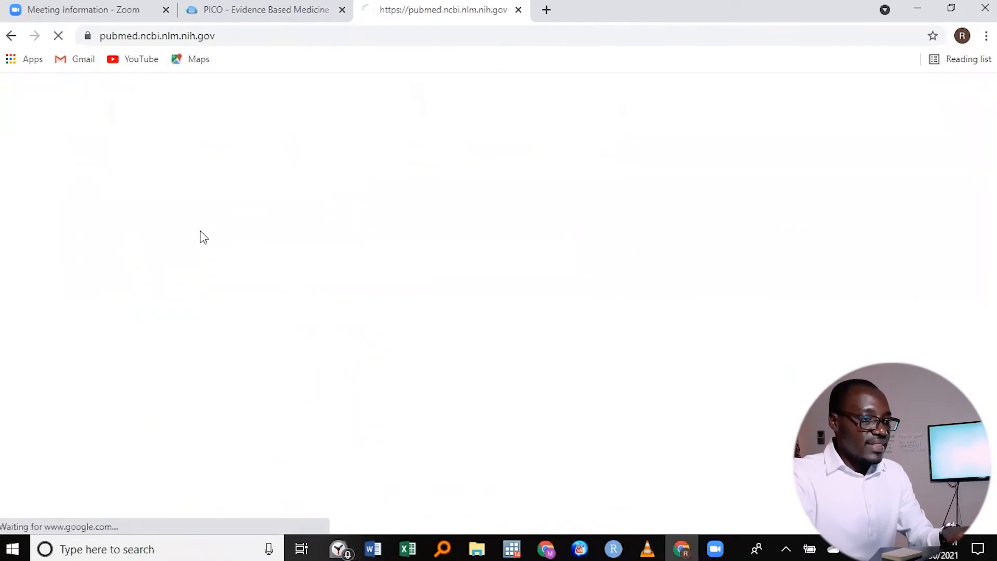
{"action": "left_click", "coordinate": [166, 380]}
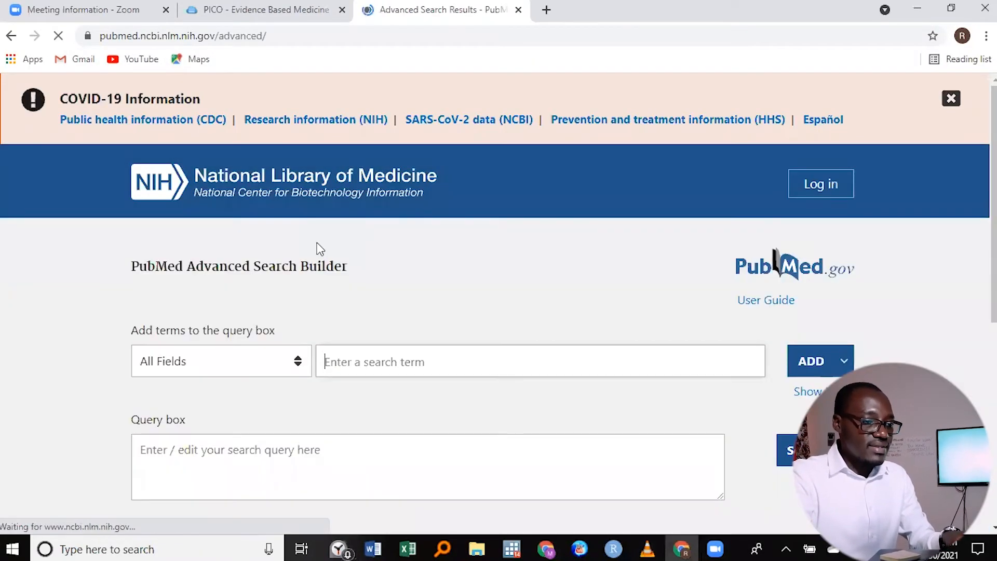
- Paste the copied leukemia query as a search term and add it to the PubMed query box
{"action": "right_click", "coordinate": [361, 364]}
{"action": "left_click", "coordinate": [419, 246]}
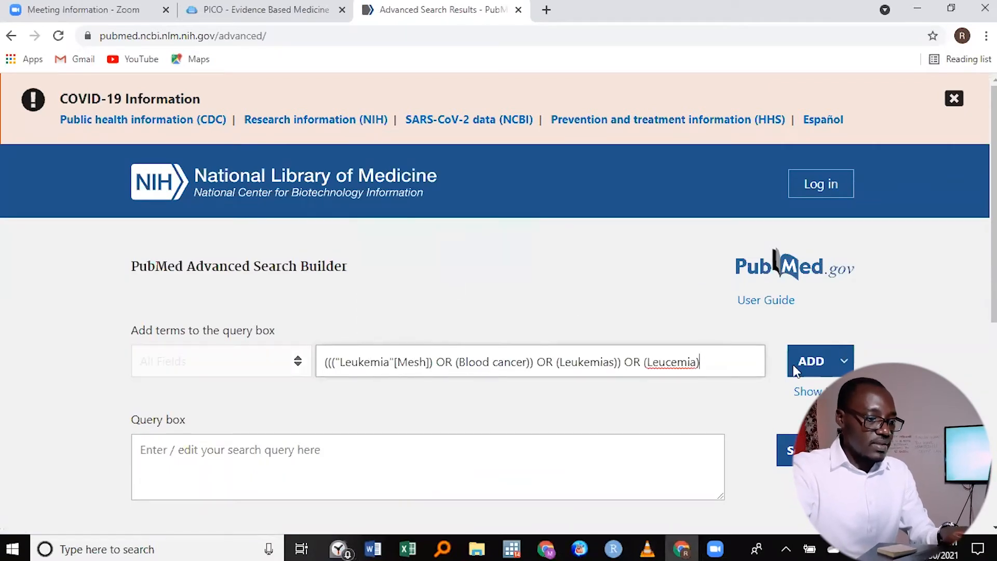
{"action": "left_click", "coordinate": [815, 362]}
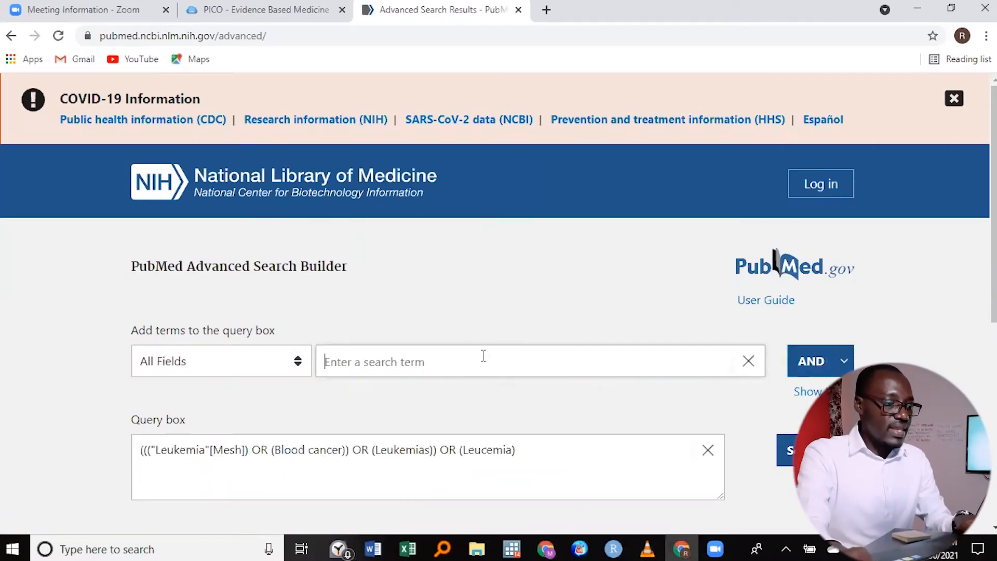
- Copy the Component 2 obesity query from Word and add it with AND to the leukemia query in PubMed's query box
{"action": "left_click", "coordinate": [370, 548]}
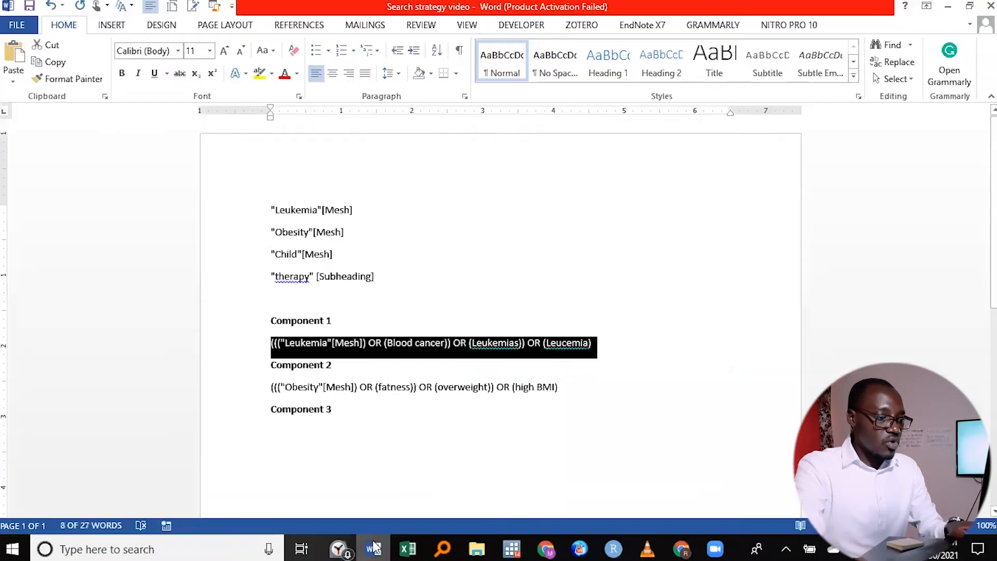
{"action": "left_click_drag", "start_coordinate": [564, 393], "coordinate": [300, 388]}
{"action": "right_click", "coordinate": [300, 387]}
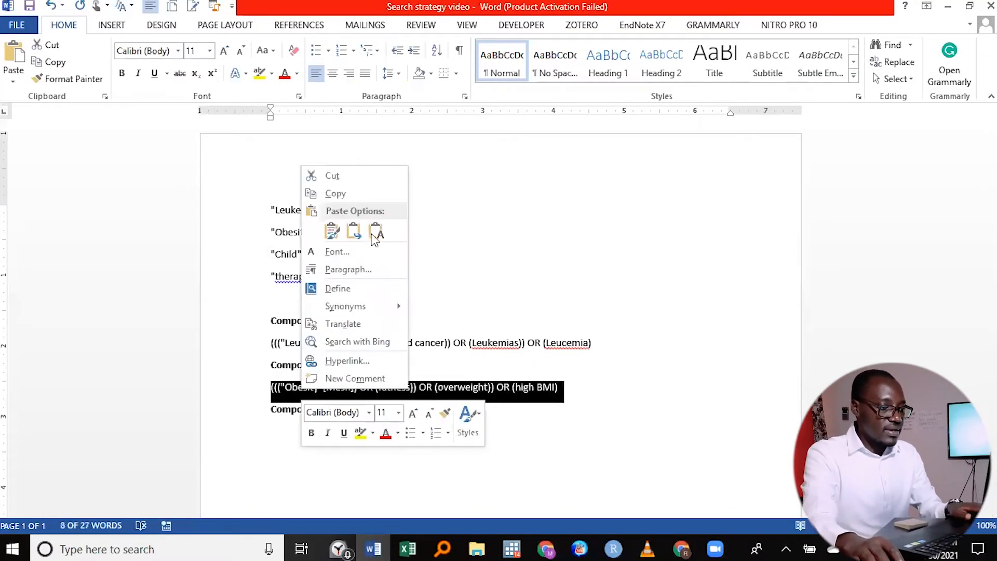
{"action": "left_click", "coordinate": [356, 195]}
{"action": "left_click", "coordinate": [550, 547]}
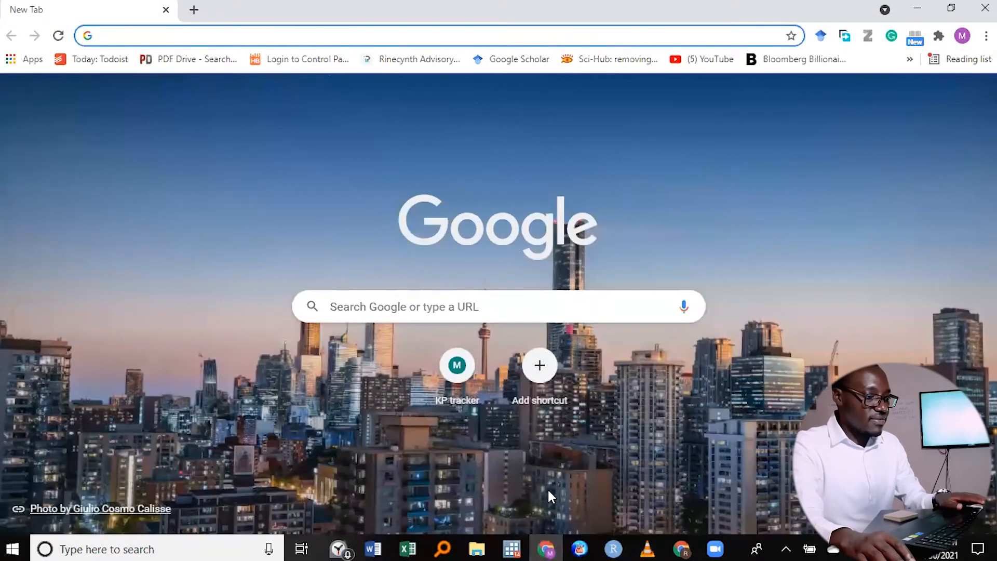
{"action": "left_click", "coordinate": [548, 548]}
{"action": "left_click", "coordinate": [682, 547]}
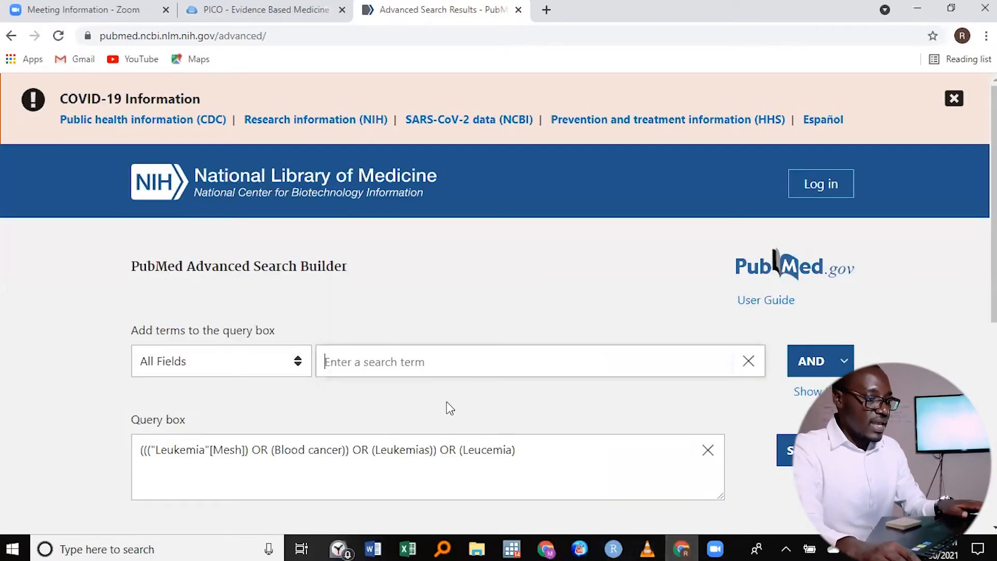
{"action": "right_click", "coordinate": [397, 366]}
{"action": "left_click", "coordinate": [441, 248]}
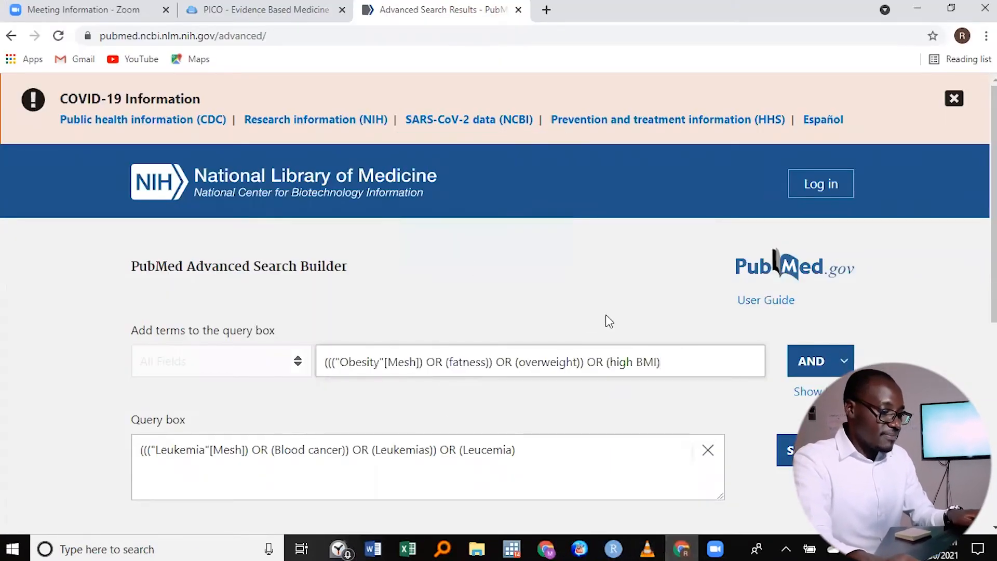
{"action": "left_click", "coordinate": [808, 369]}
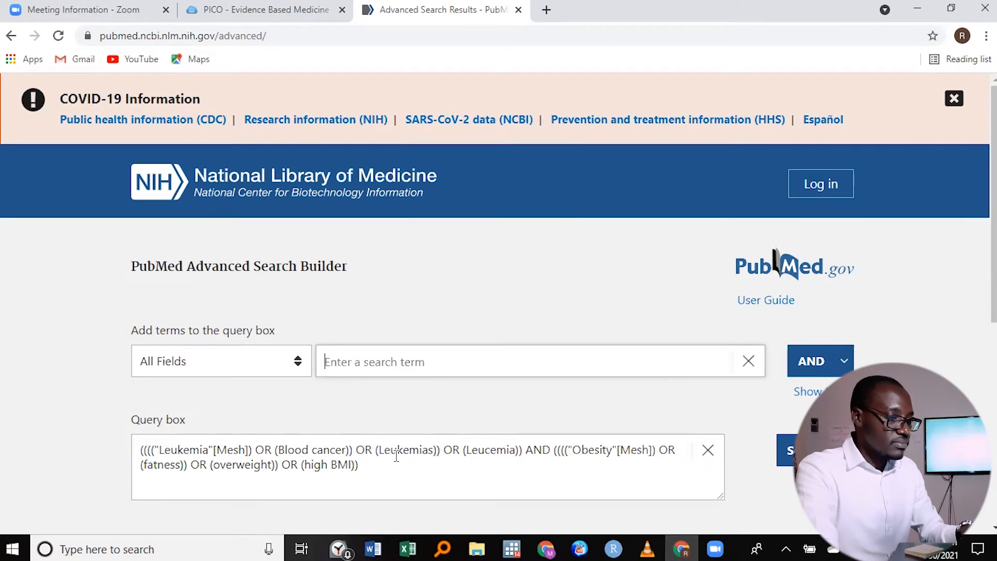
- Copy the whole leukemia AND obesity query from the PubMed query box
{"action": "left_click_drag", "start_coordinate": [377, 468], "coordinate": [123, 436]}
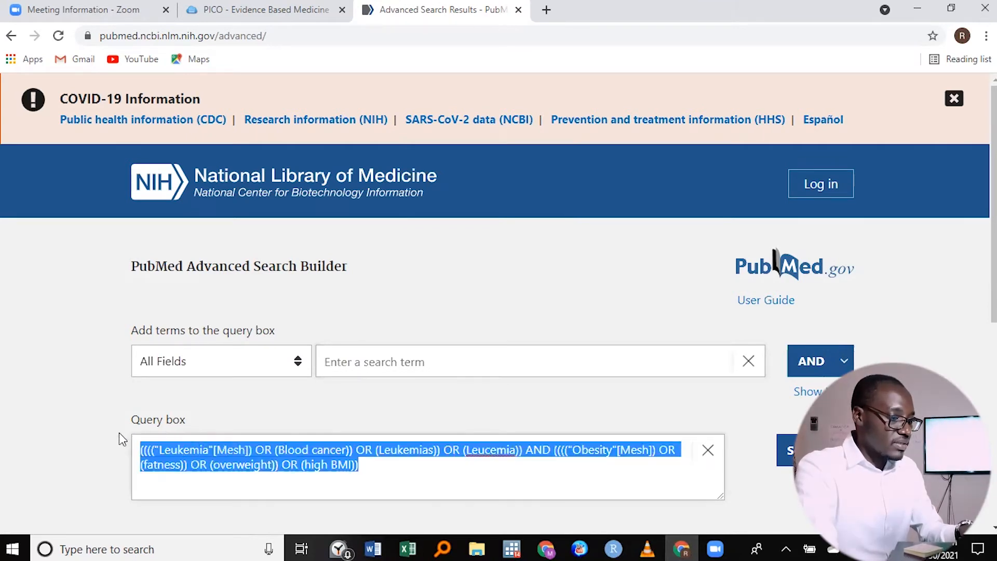
{"action": "right_click", "coordinate": [192, 459]}
{"action": "left_click", "coordinate": [271, 285]}
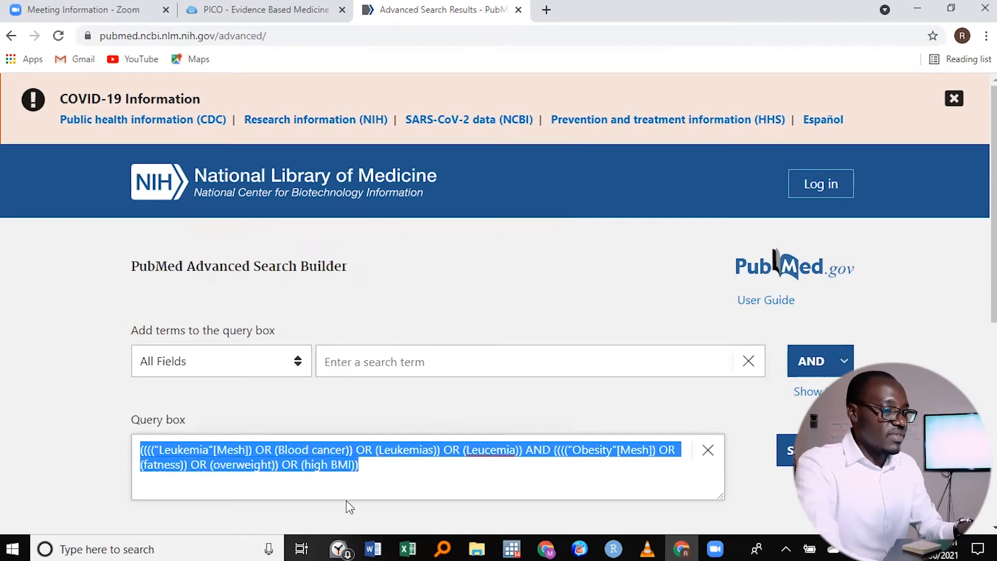
- Switch to the Word document and add the bold heading "Search strategy one" after a blank line below Component 3
{"action": "left_click", "coordinate": [372, 548]}
{"action": "left_click", "coordinate": [358, 414]}
{"action": "key", "text": "Return"}
{"action": "key", "text": "Return"}
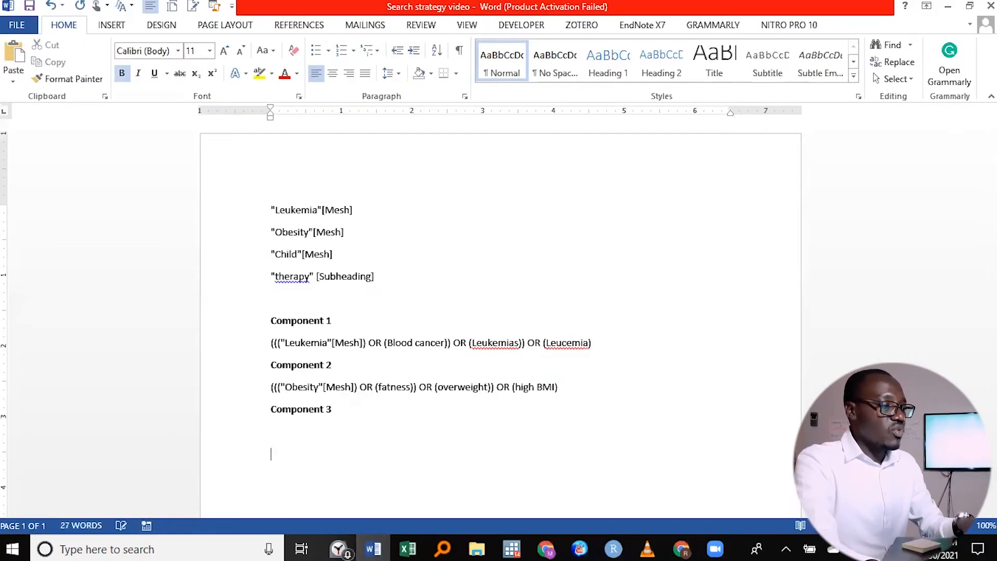
{"action": "type", "text": "Sear"}
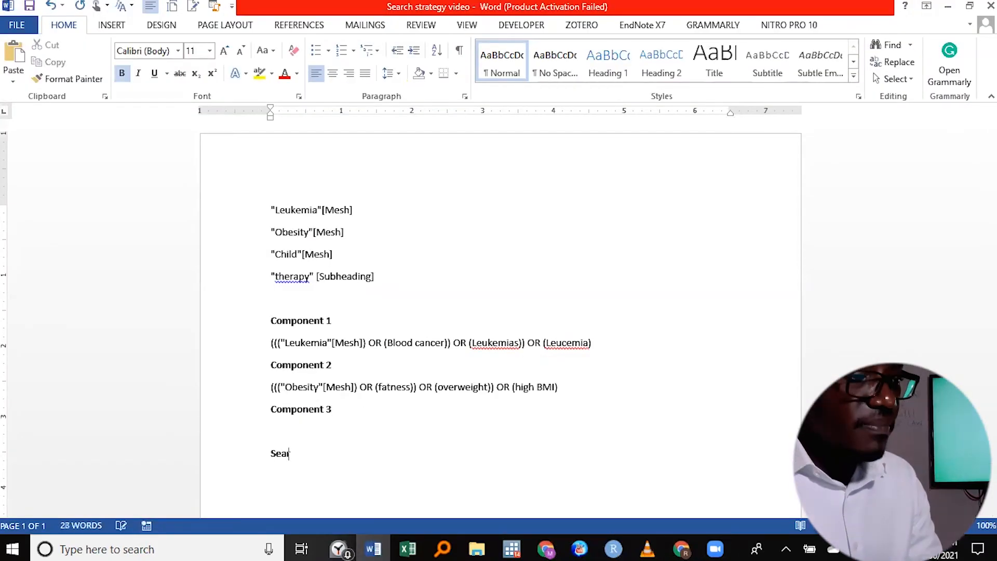
{"action": "type", "text": "ch strategy"}
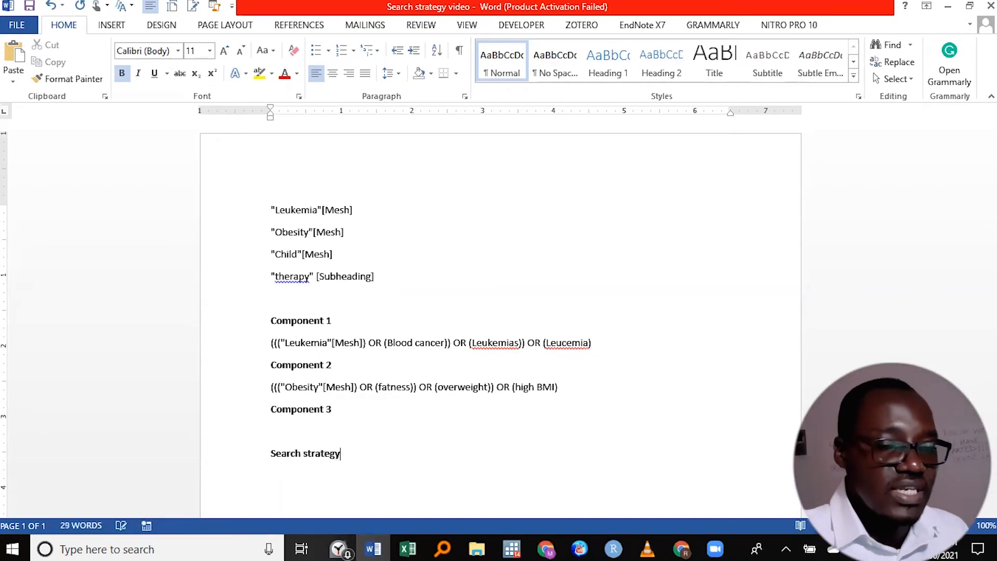
{"action": "type", "text": " one"}
{"action": "key", "text": "Return"}
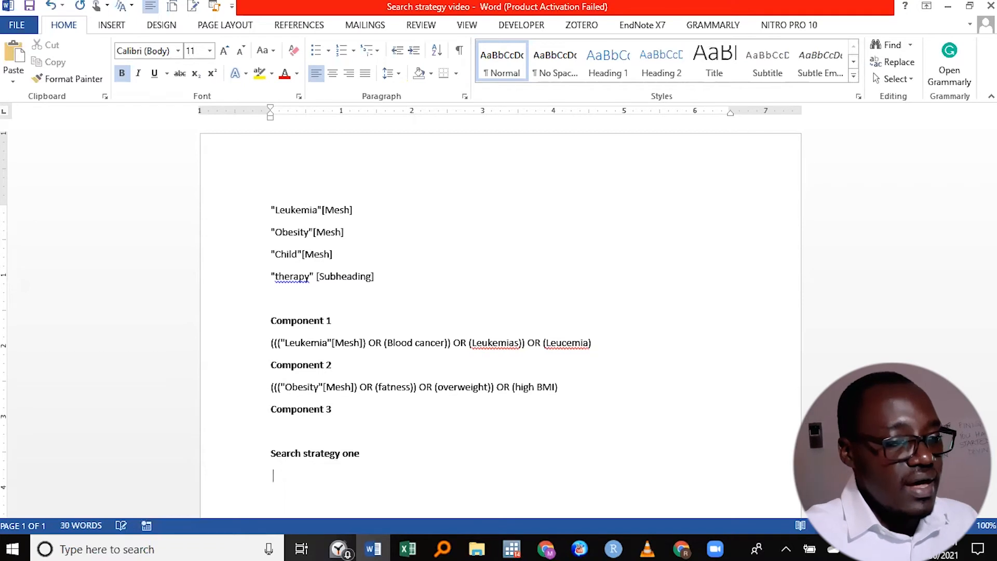
- Paste the combined query under "Search strategy one" as non-bold text and save the document
{"action": "right_click", "coordinate": [276, 484]}
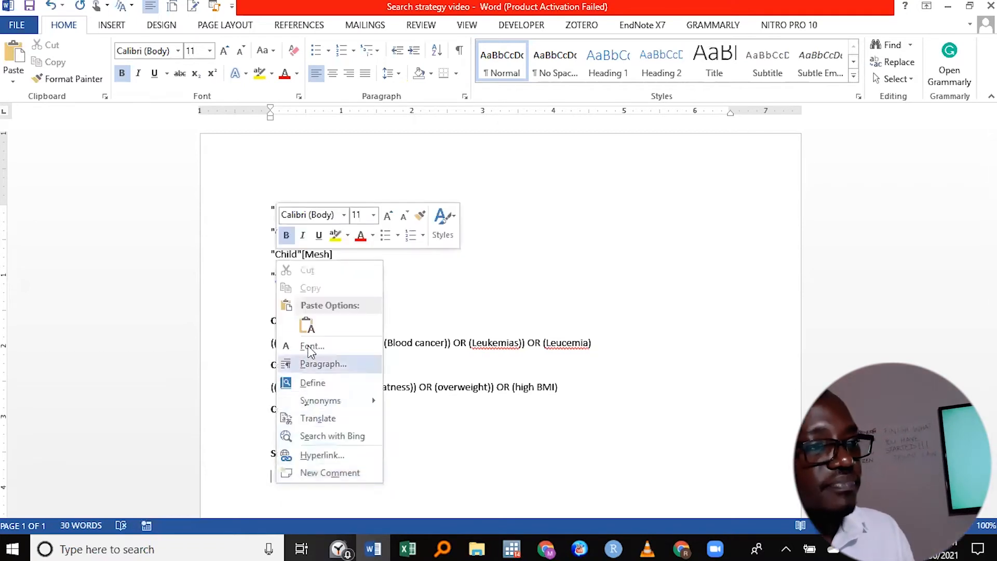
{"action": "left_click", "coordinate": [307, 326]}
{"action": "left_click", "coordinate": [33, 9]}
{"action": "left_click_drag", "start_coordinate": [492, 494], "coordinate": [266, 474]}
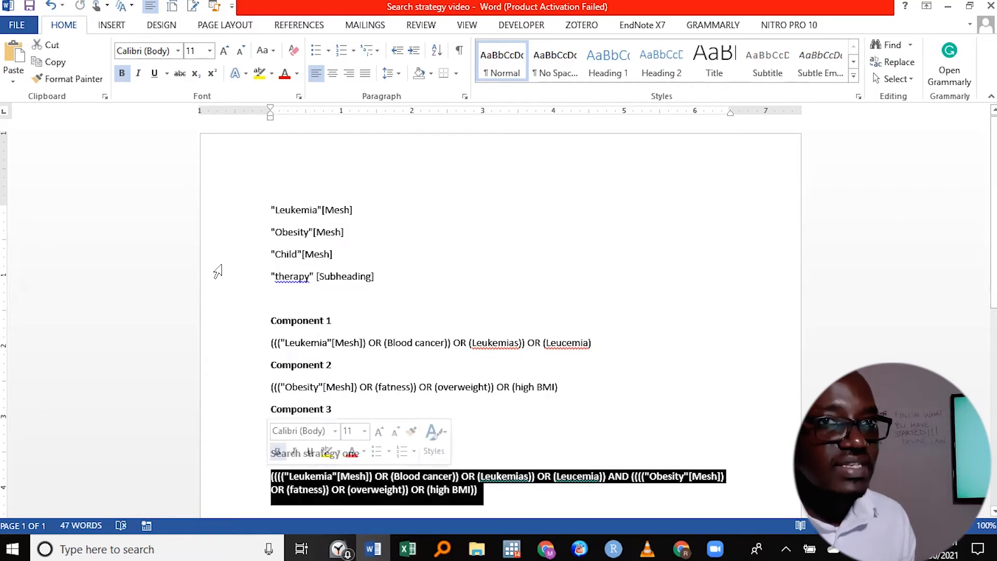
{"action": "key", "text": "ctrl+b"}
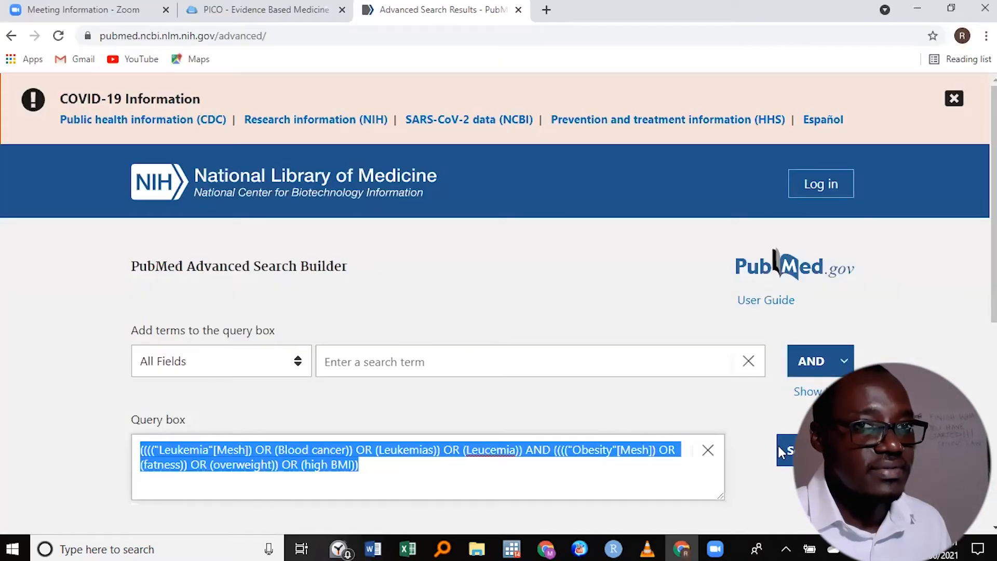
- Switch to PubMed, run the combined leukemia AND obesity search, and look through the first results
{"action": "left_click", "coordinate": [779, 445]}
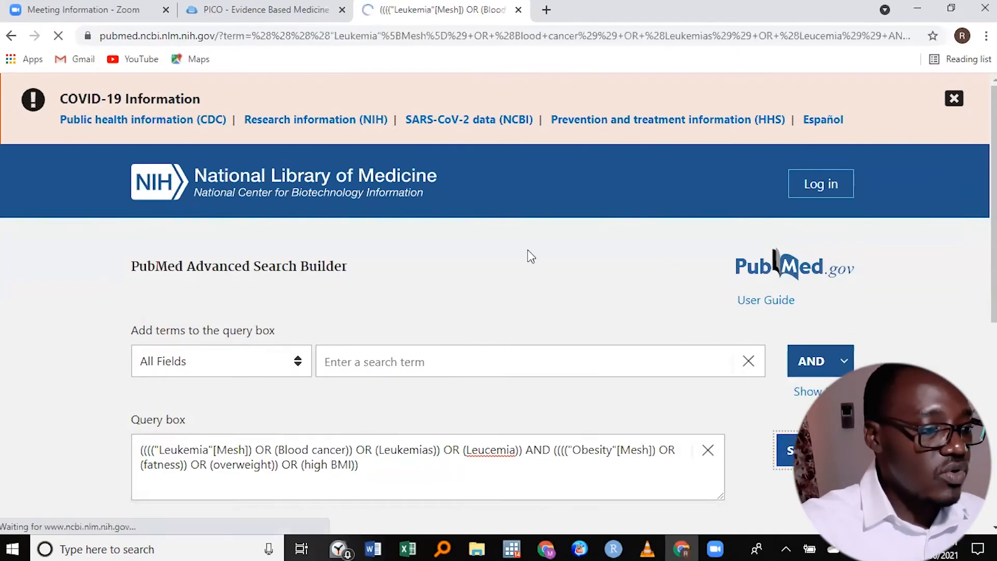
{"action": "scroll", "coordinate": [547, 356], "scroll_direction": "down", "scroll_amount": 2}
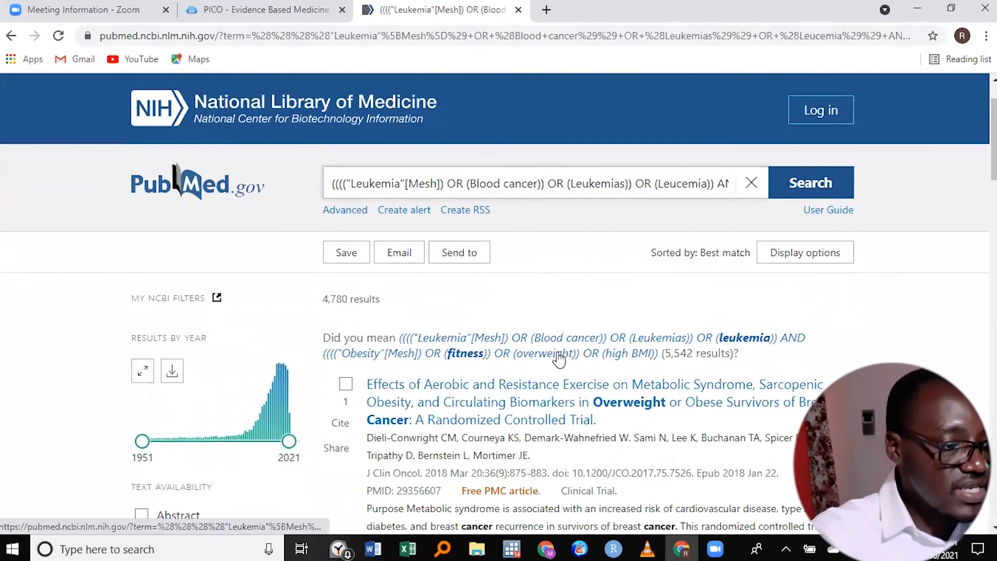
{"action": "scroll", "coordinate": [559, 358], "scroll_direction": "down", "scroll_amount": 1}
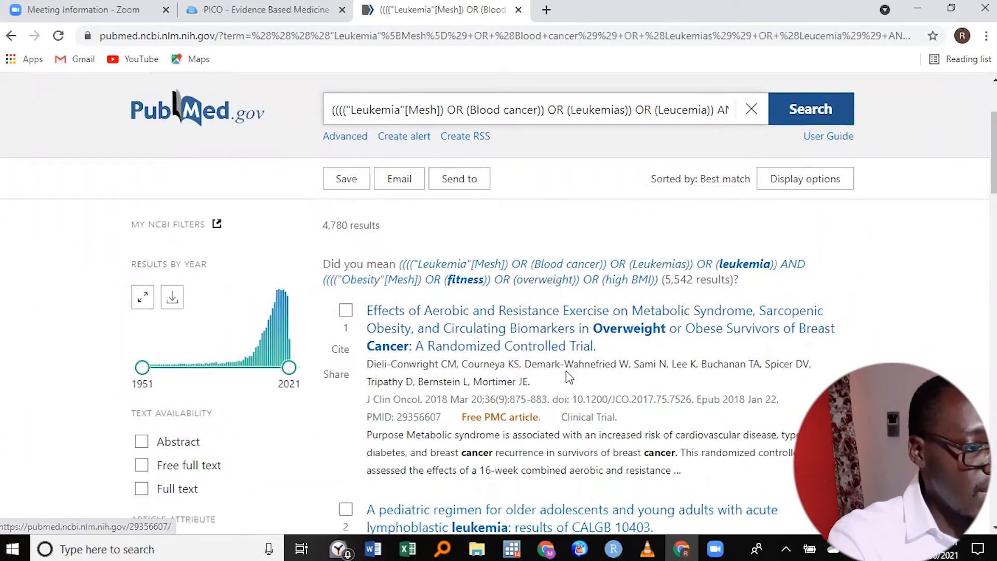
{"action": "scroll", "coordinate": [569, 367], "scroll_direction": "down", "scroll_amount": 1}
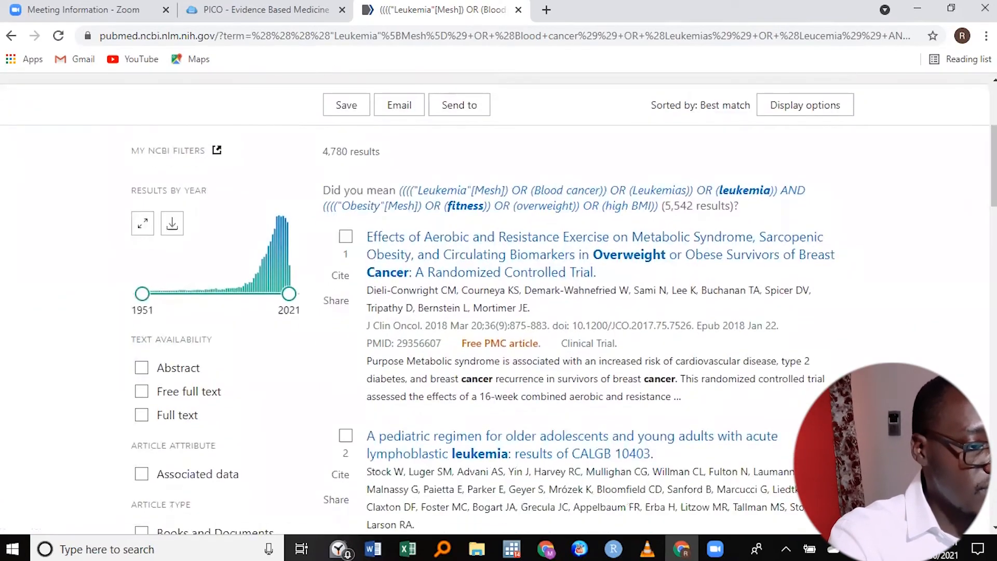
{"action": "key", "text": "alt+Tab"}
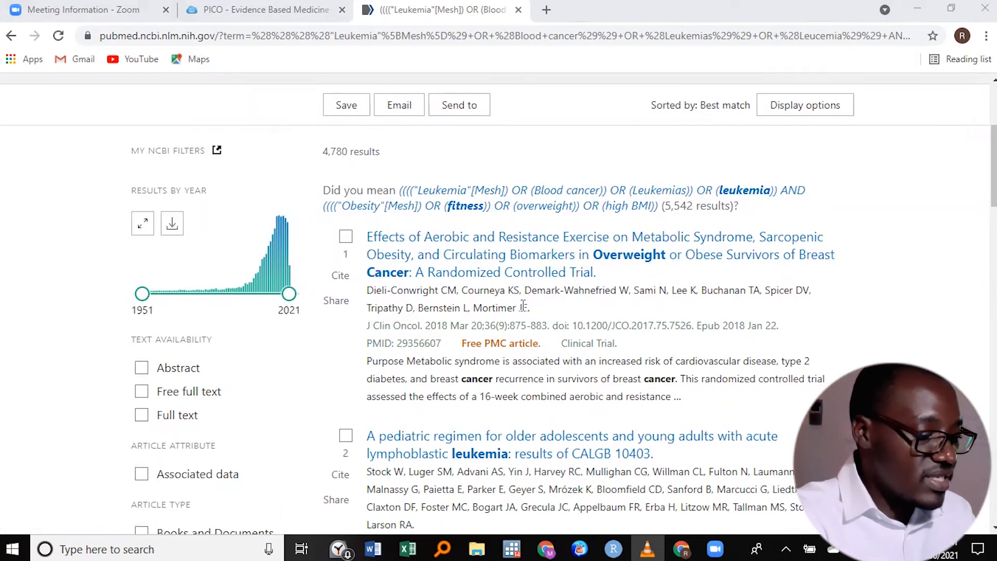
- Open the result "Importance of Nutrition in the Treatment of Leukemia in Children and Adolescents" in a new window and copy its link address
{"action": "scroll", "coordinate": [514, 366], "scroll_direction": "down", "scroll_amount": 3}
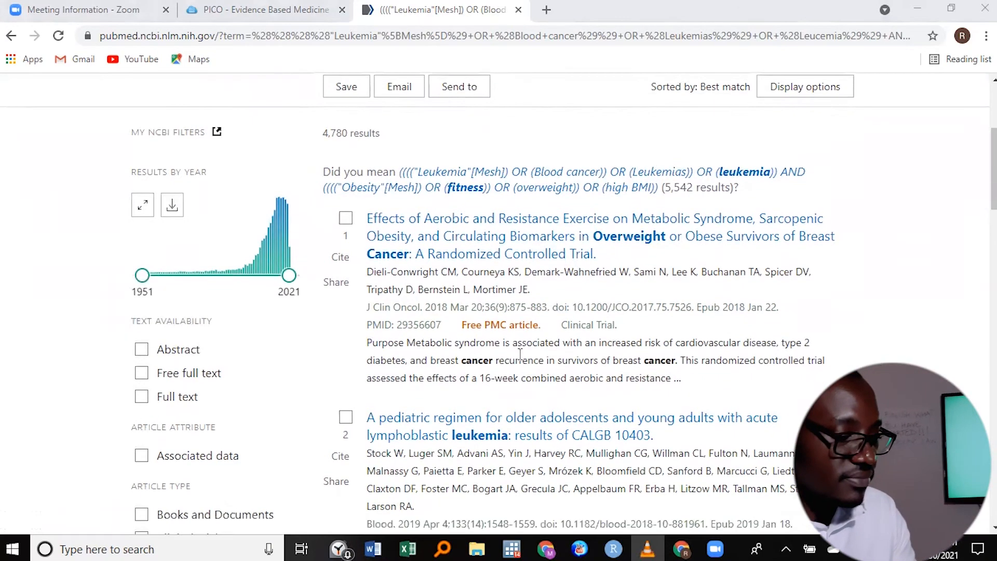
{"action": "scroll", "coordinate": [531, 317], "scroll_direction": "down", "scroll_amount": 3}
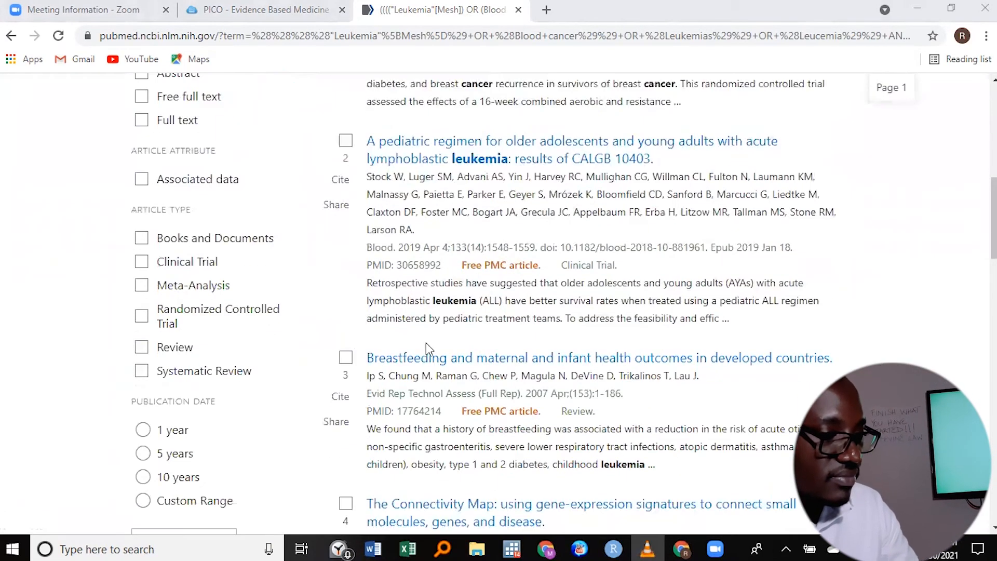
{"action": "scroll", "coordinate": [569, 361], "scroll_direction": "down", "scroll_amount": 6}
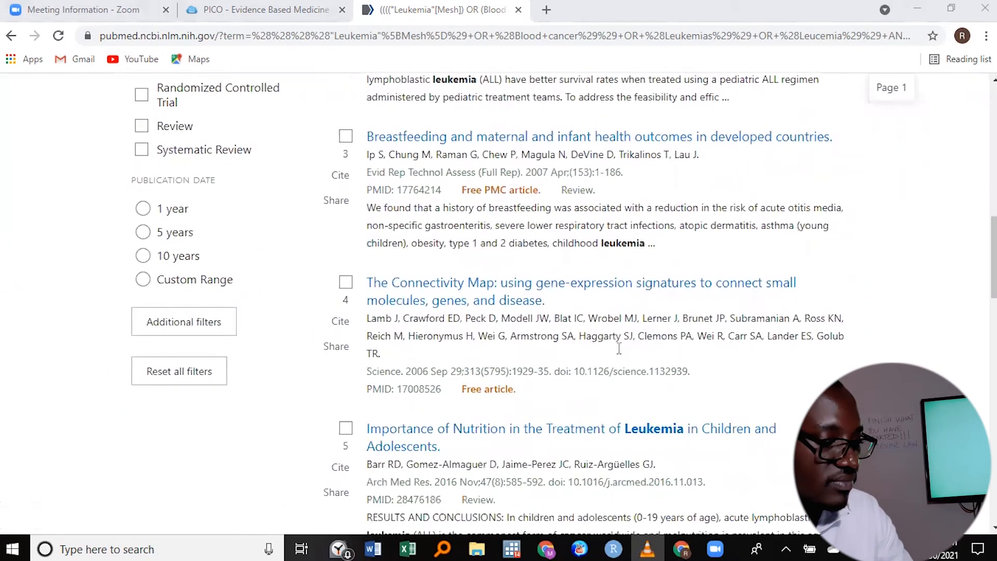
{"action": "right_click", "coordinate": [488, 367]}
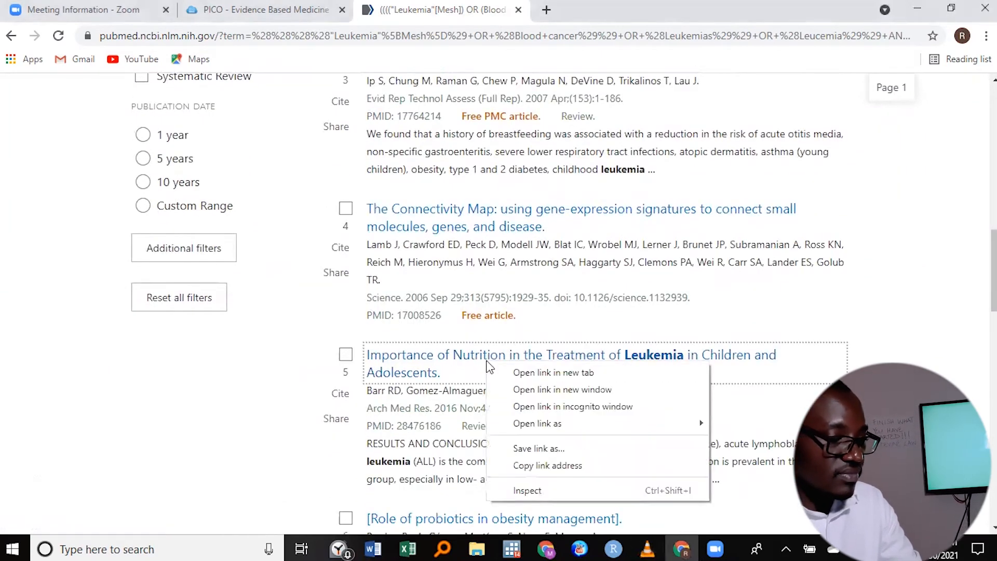
{"action": "left_click", "coordinate": [568, 393]}
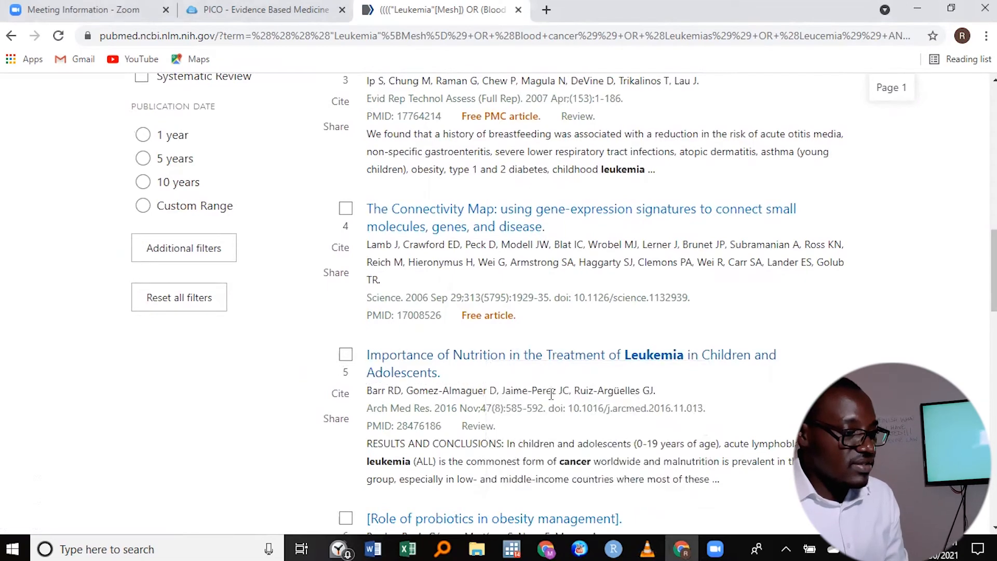
{"action": "right_click", "coordinate": [472, 354]}
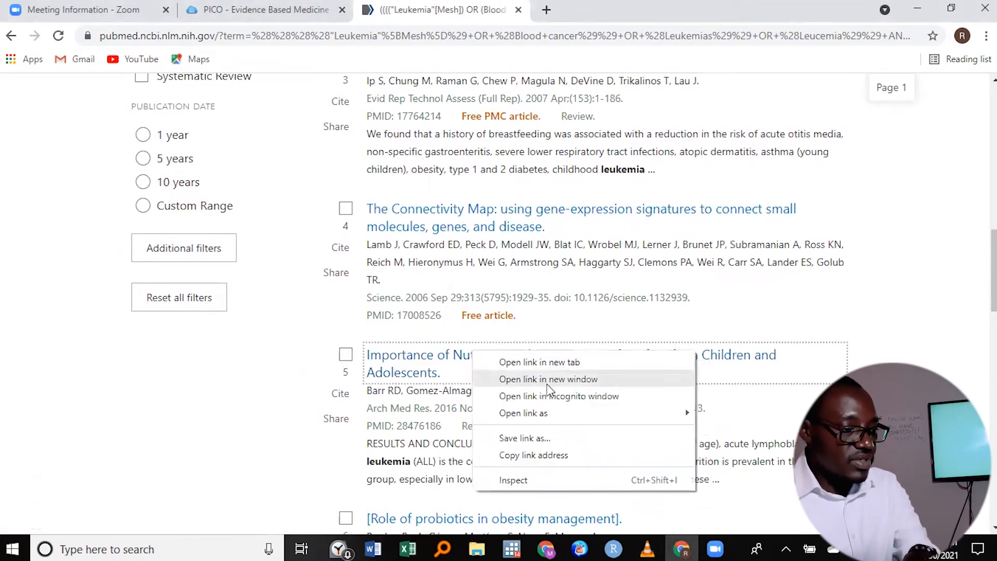
{"action": "left_click", "coordinate": [547, 458]}
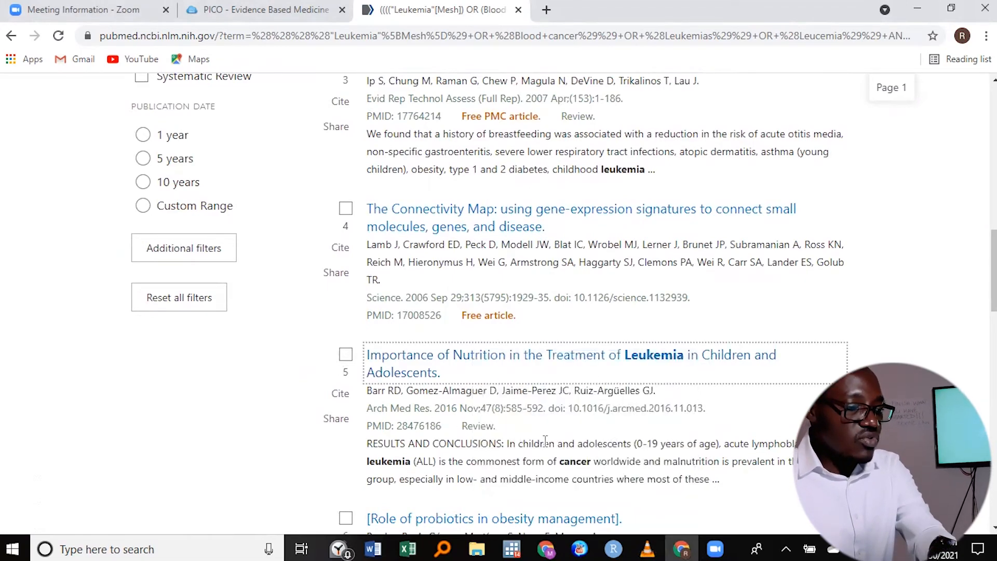